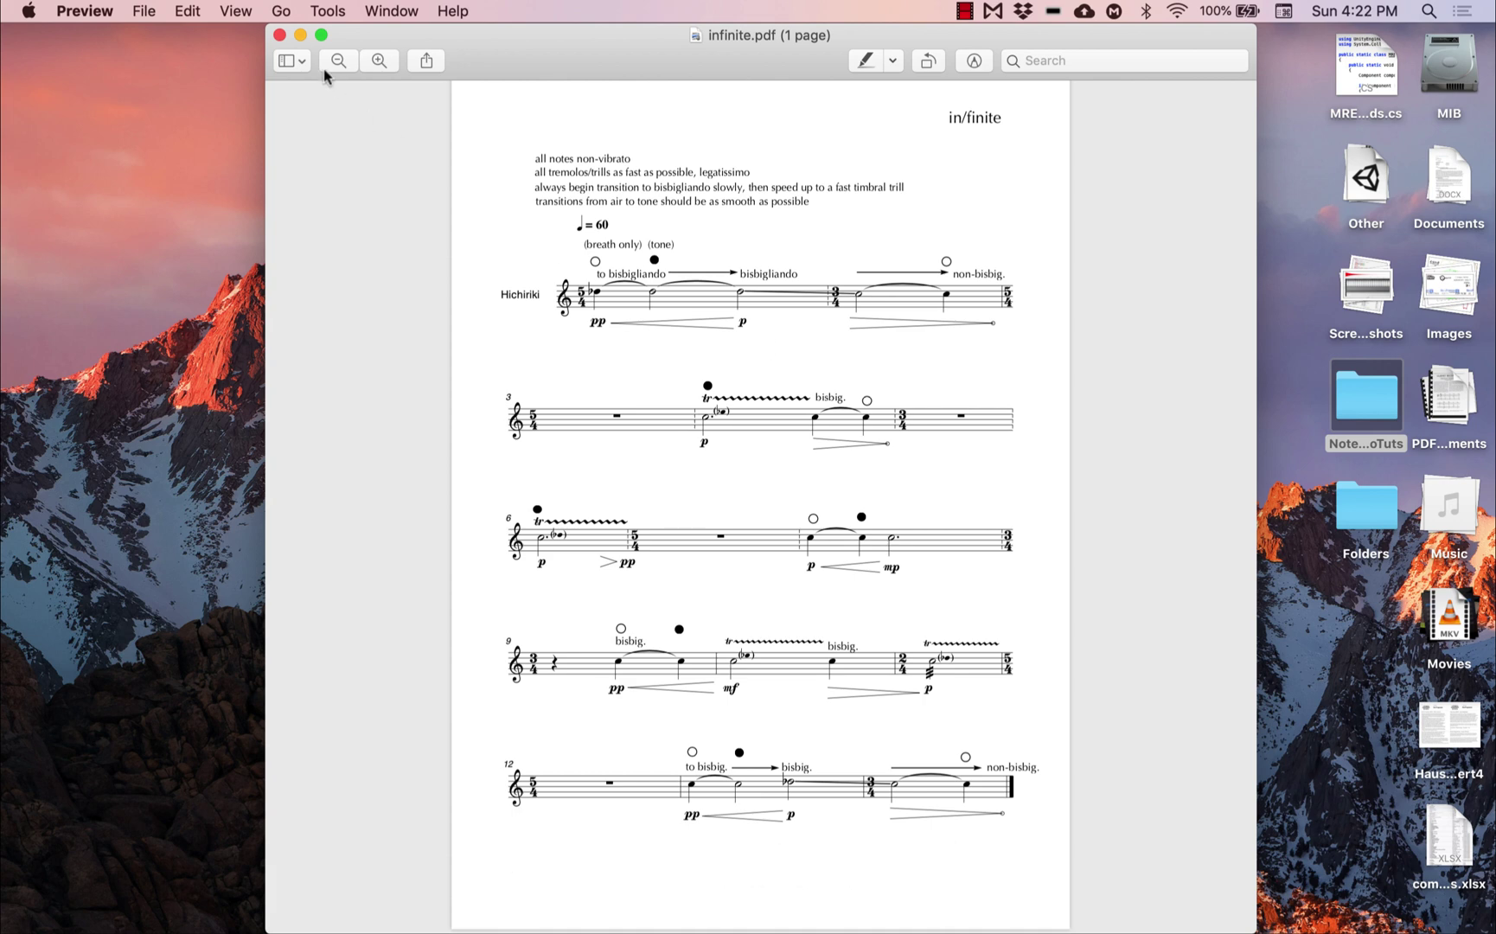
# - Close the in/finite score PDF in Preview and start NoteAbilityPro from the Dock
pyautogui.click(279, 34)
pyautogui.click(667, 915)
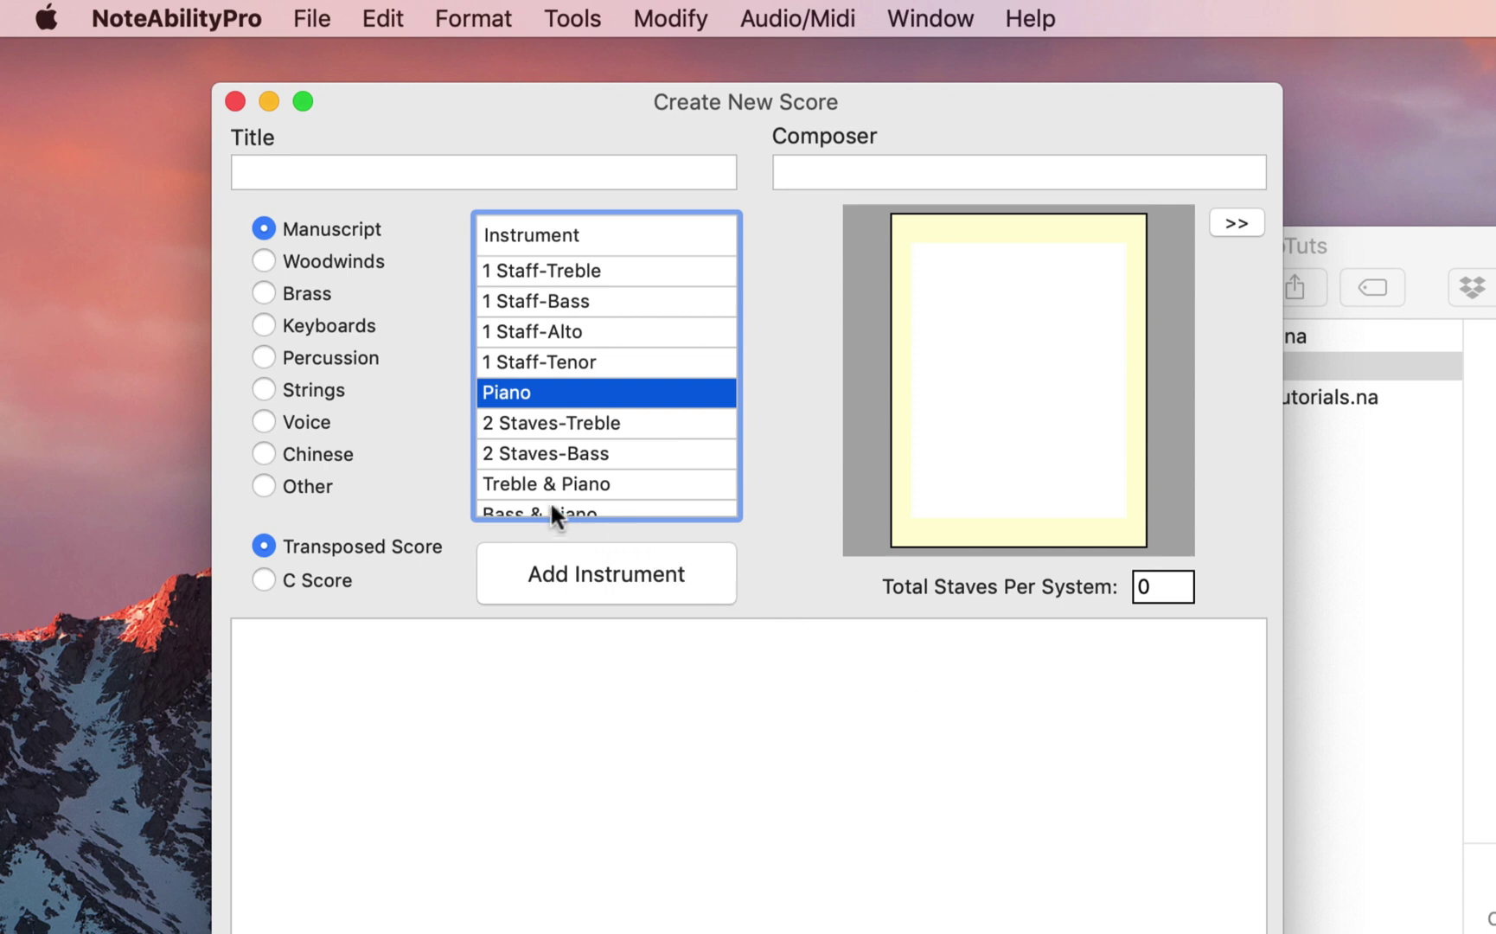
# - Add an Oboe staff from the Woodwinds instrument list to the new score
pyautogui.click(335, 262)
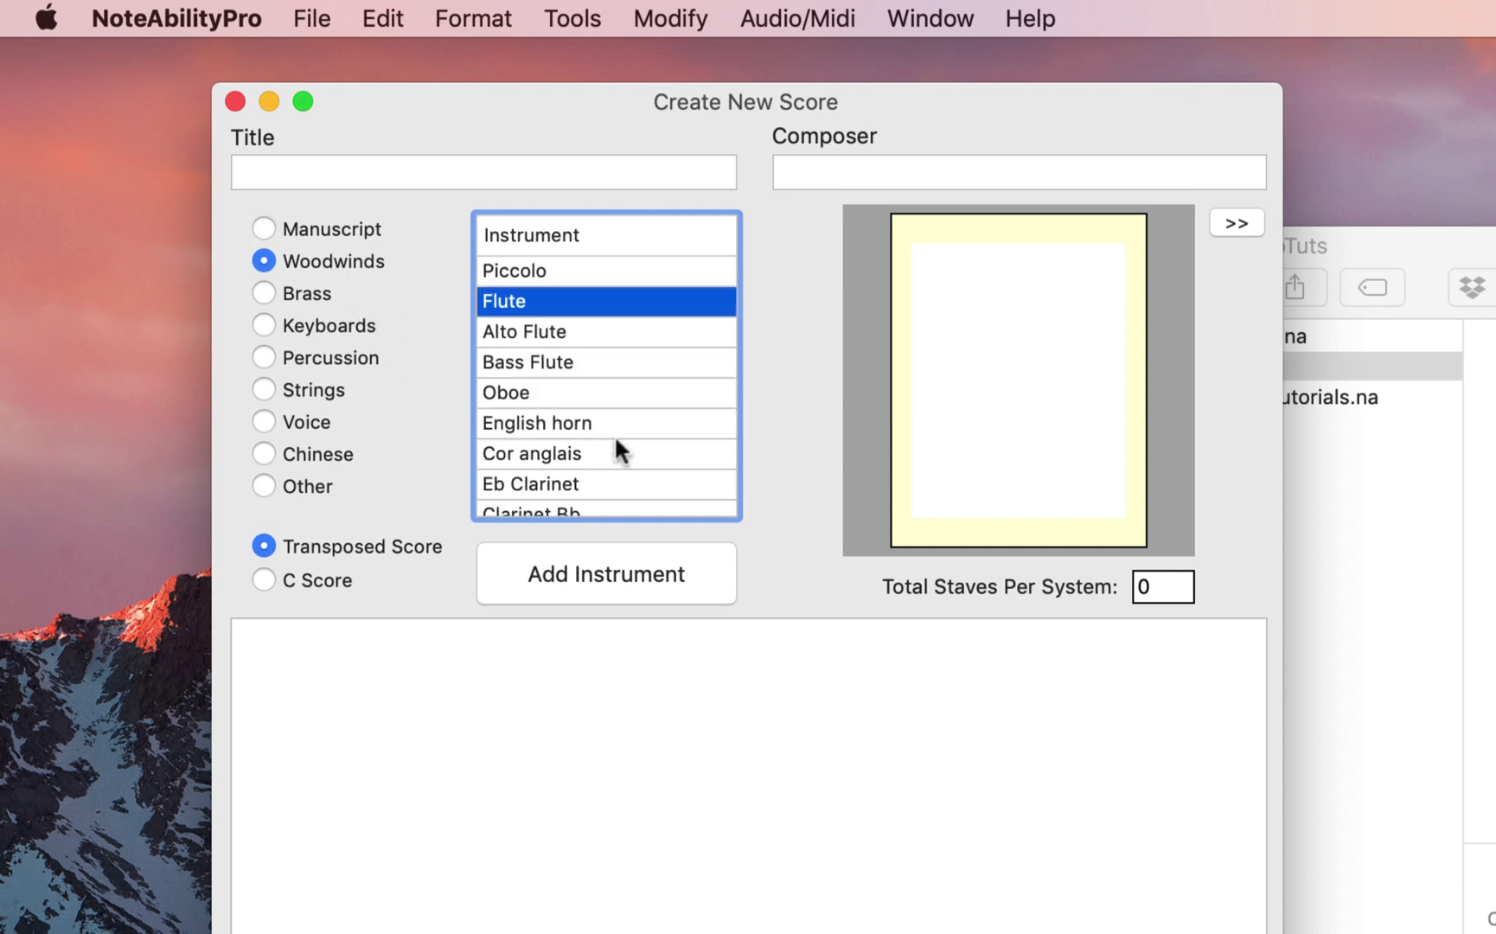
pyautogui.scroll(-10, 615, 441)
pyautogui.scroll(-3, 616, 442)
pyautogui.scroll(2, 616, 441)
pyautogui.scroll(10, 614, 433)
pyautogui.click(623, 391)
pyautogui.click(655, 577)
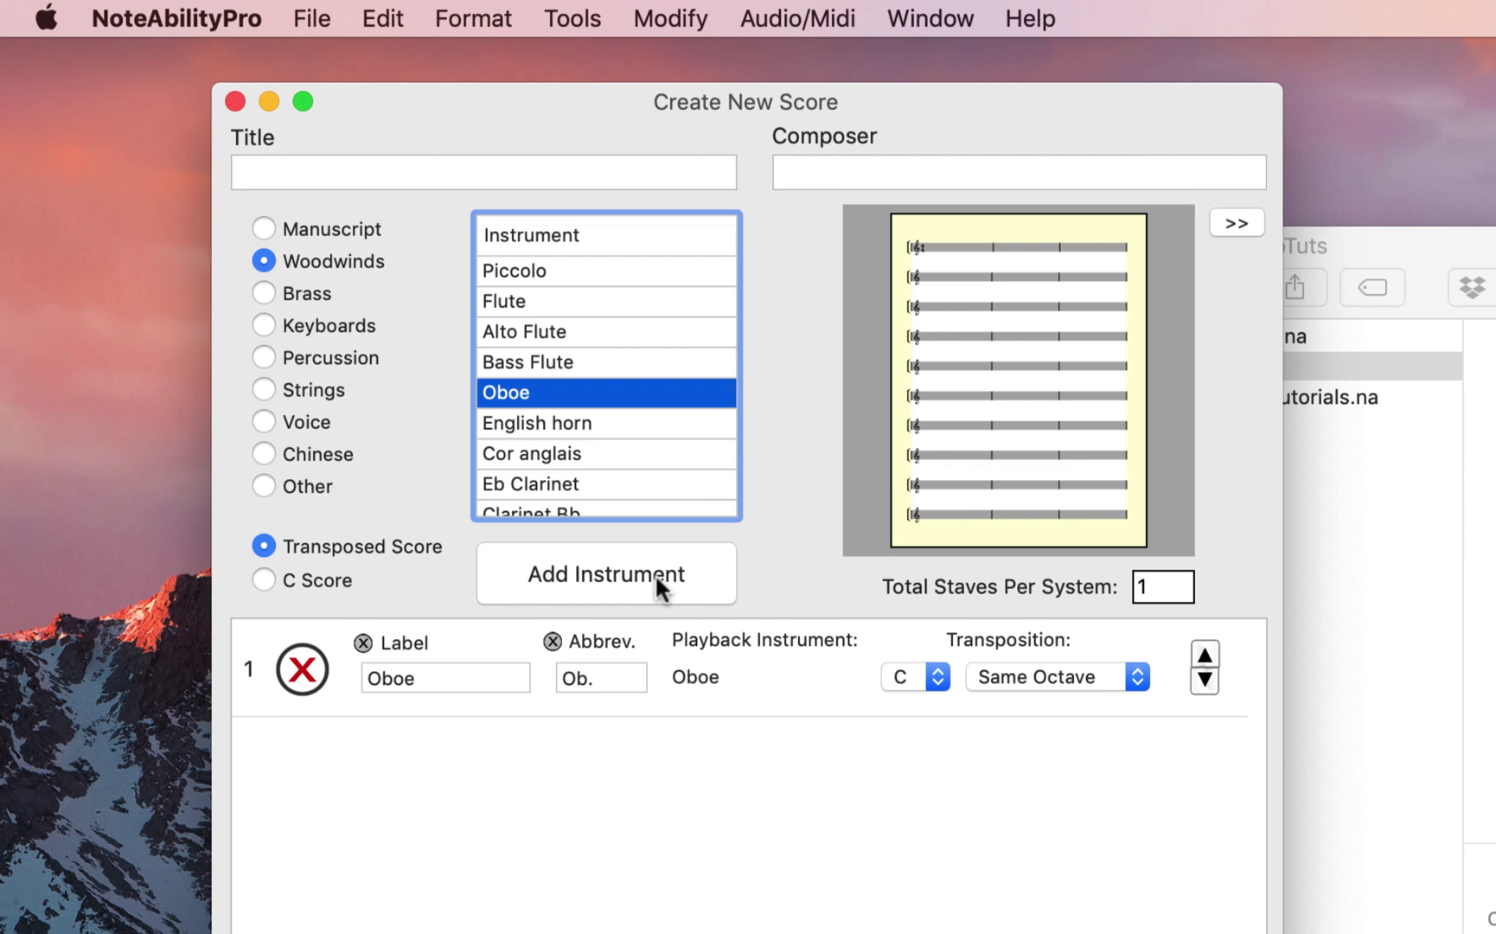
# - Rename the instrument label to 'Hichiriki' and its abbreviation to 'Hich.'
pyautogui.click(485, 678)
pyautogui.doubleClick(485, 678)
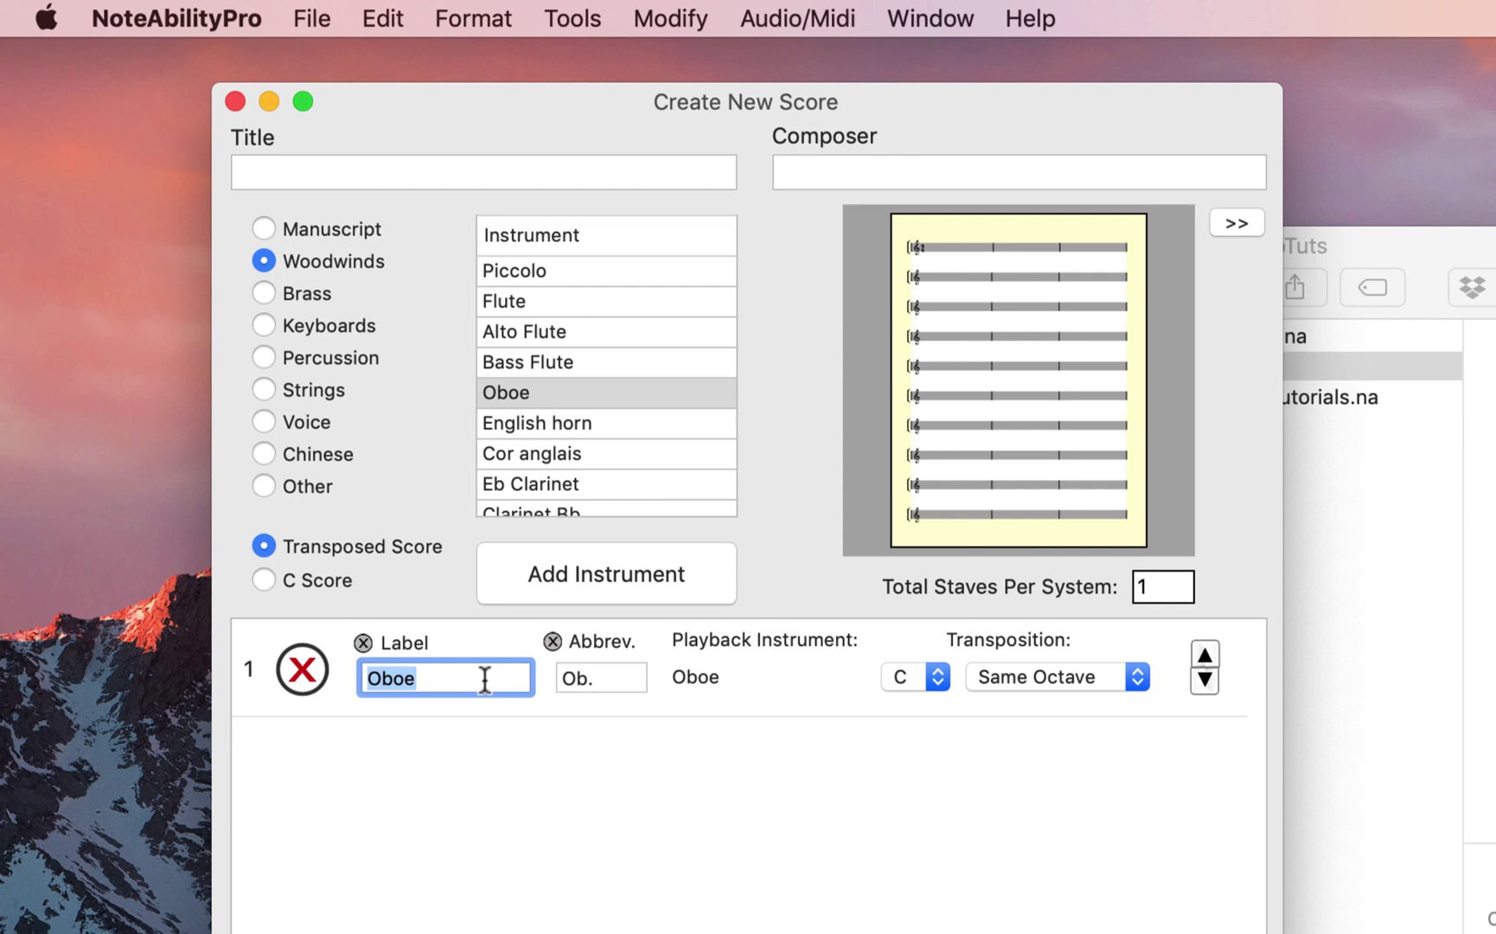
pyautogui.write('Hichiriki')
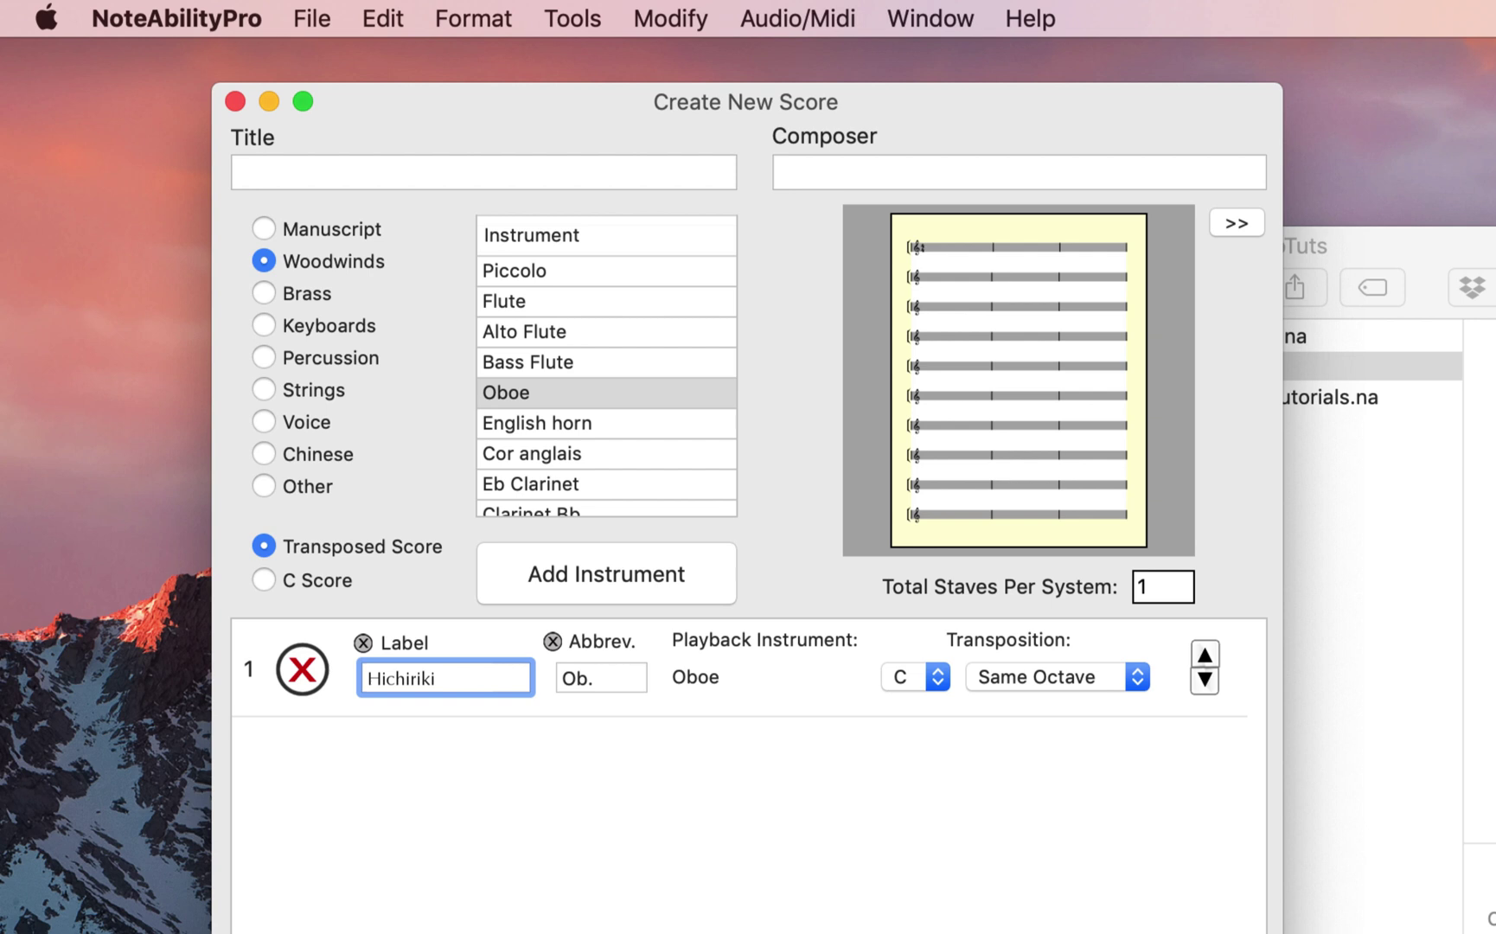
pyautogui.click(594, 678)
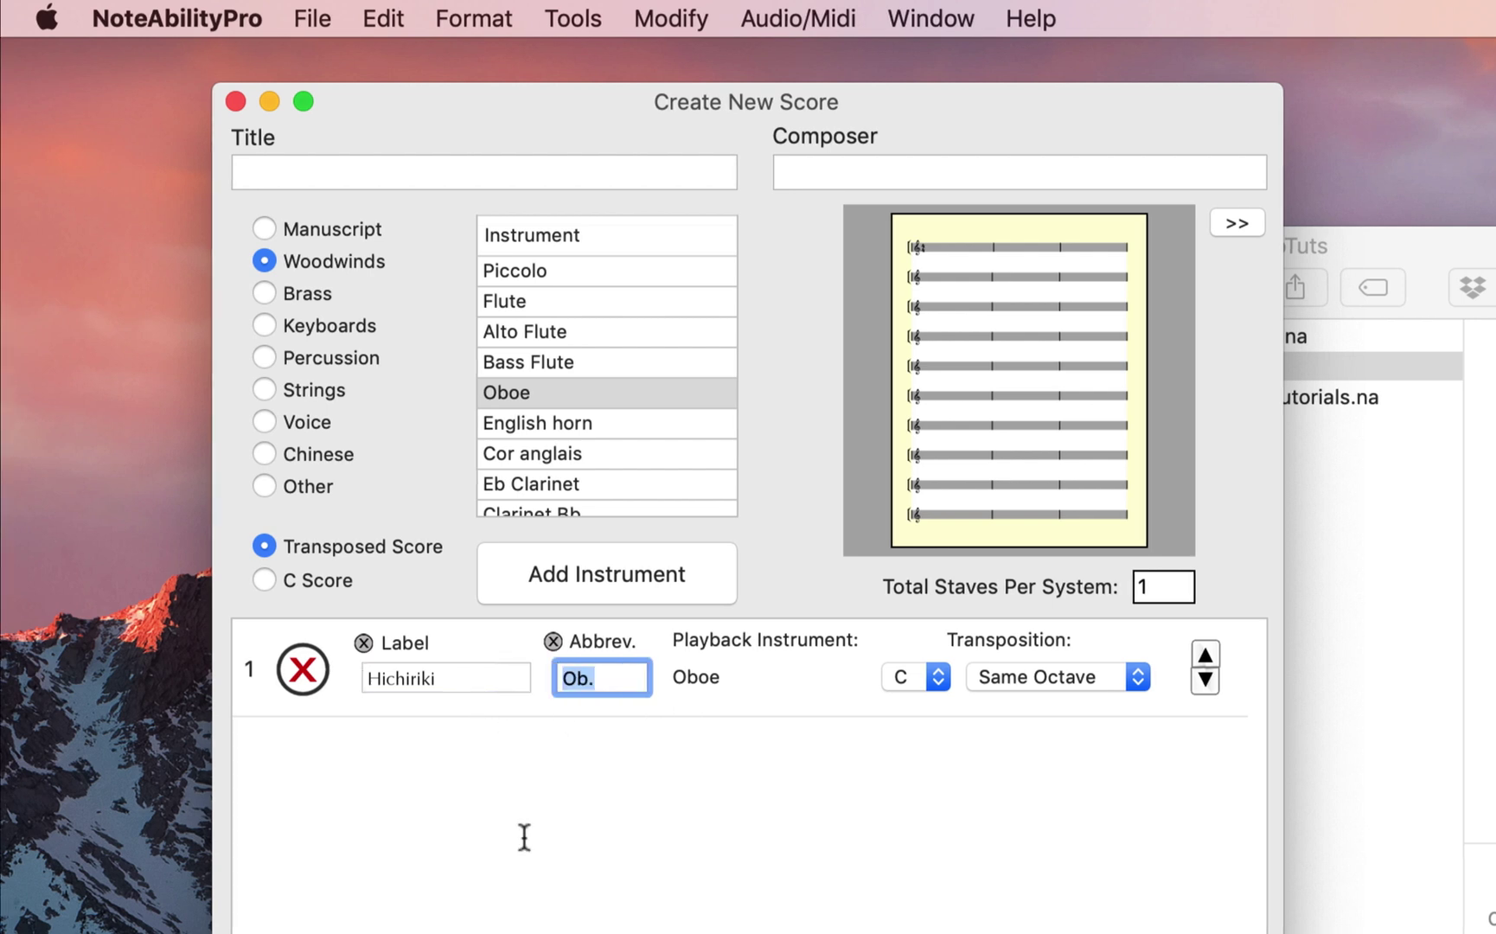
pyautogui.write('Hich.')
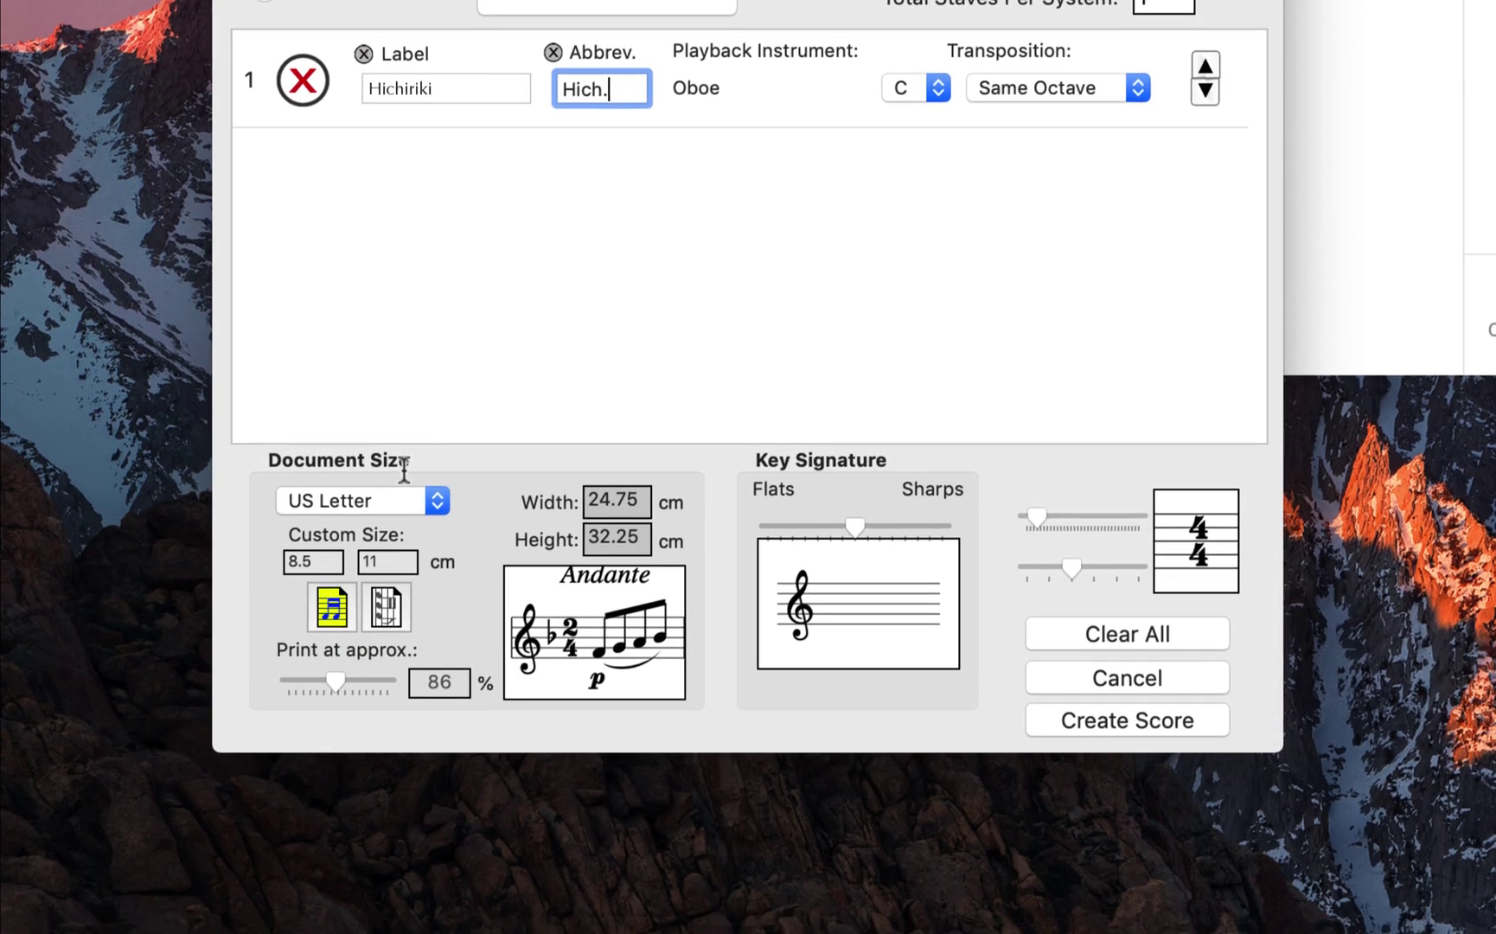
# - Choose A4 paper with about 90% print scale and create the score
pyautogui.click(389, 500)
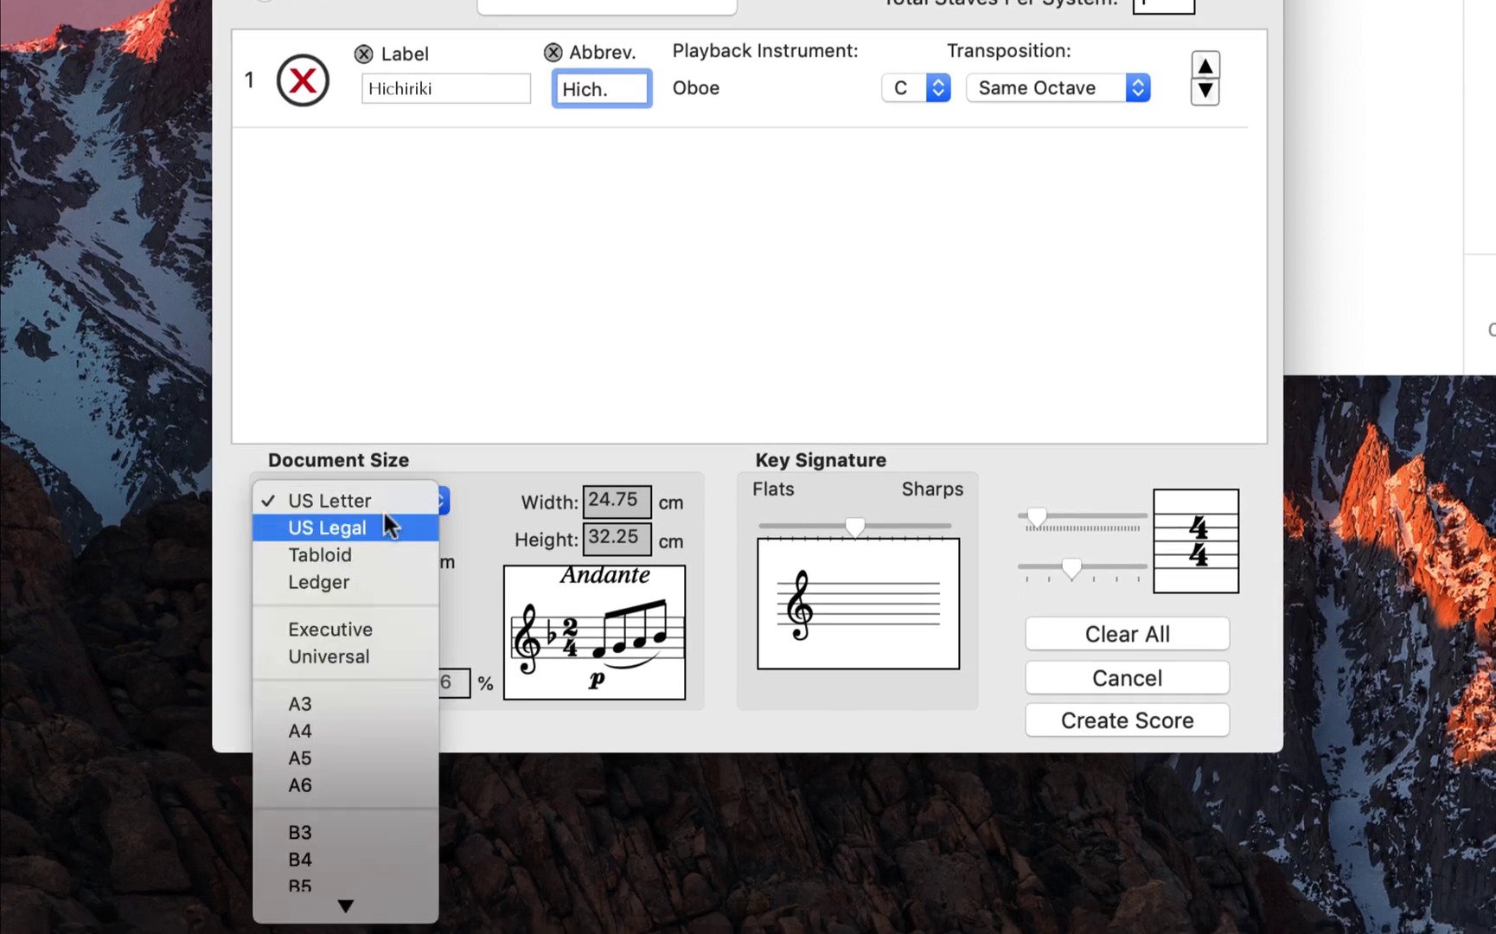
pyautogui.click(344, 731)
pyautogui.moveTo(336, 689)
pyautogui.mouseDown()
pyautogui.moveTo(325, 685)
pyautogui.moveTo(338, 683)
pyautogui.mouseUp()
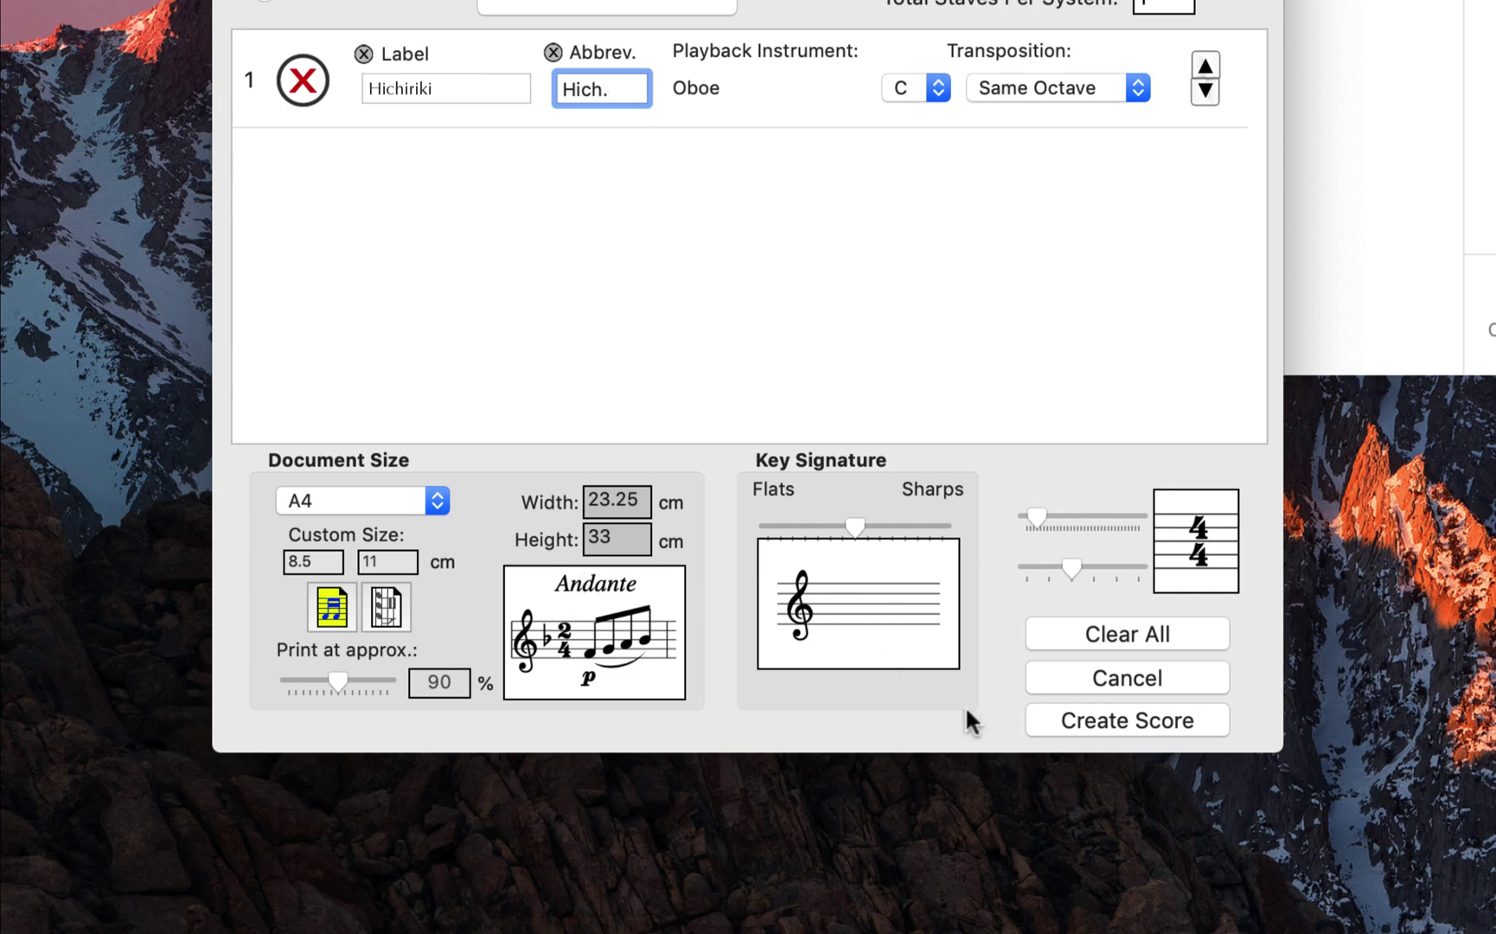
pyautogui.click(1117, 722)
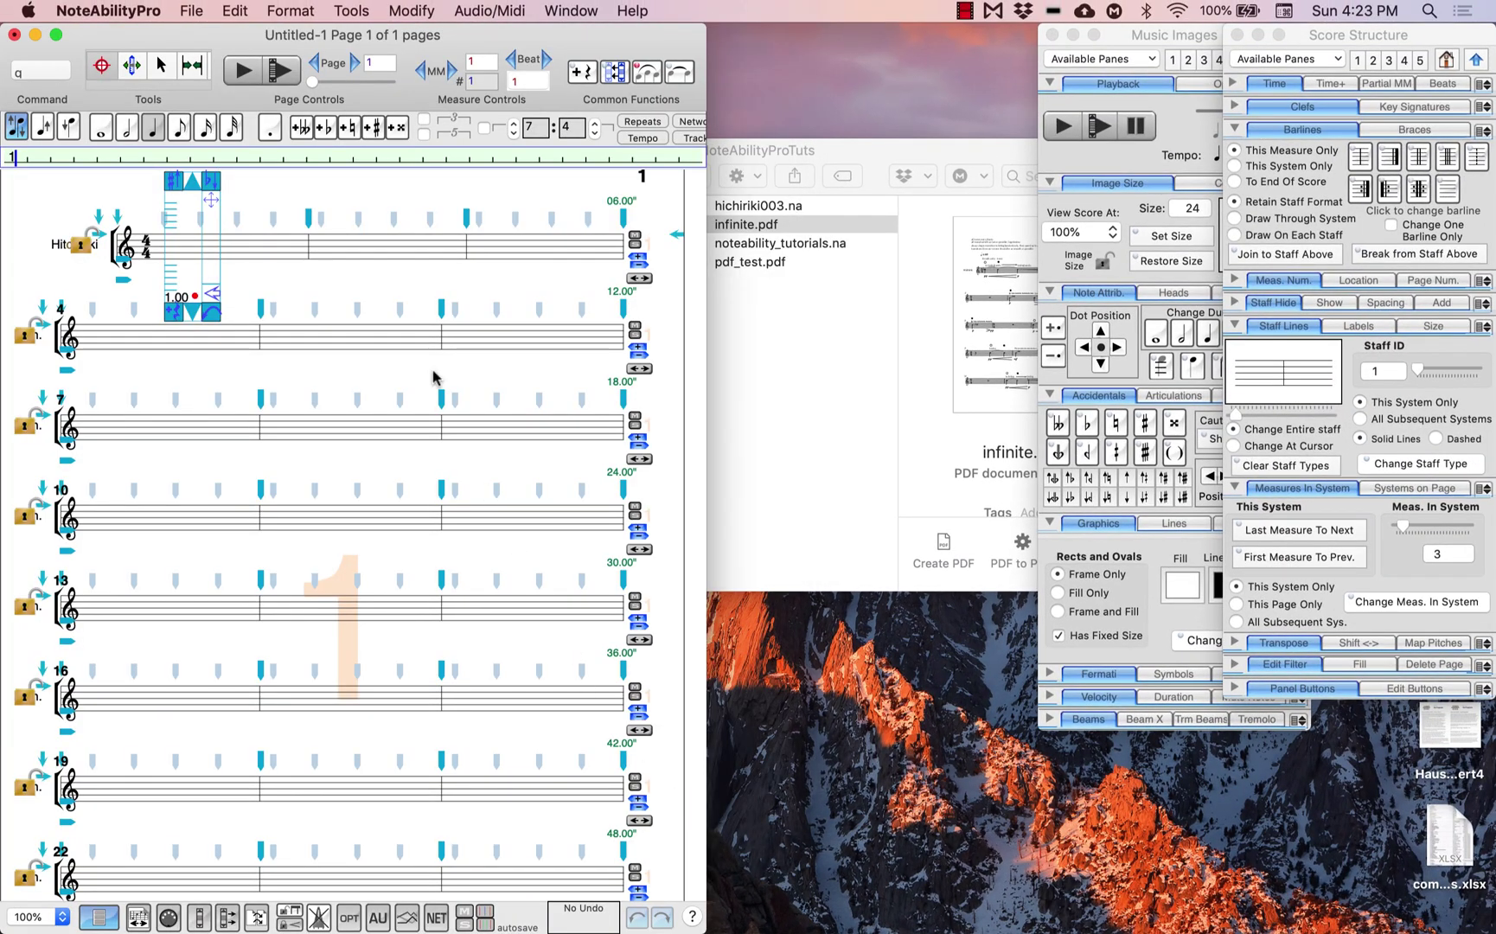
# - Set Systems On Page to 5 with Centre All Staves unchecked and apply it
pyautogui.moveTo(320, 33); pyautogui.dragTo(620, 7)
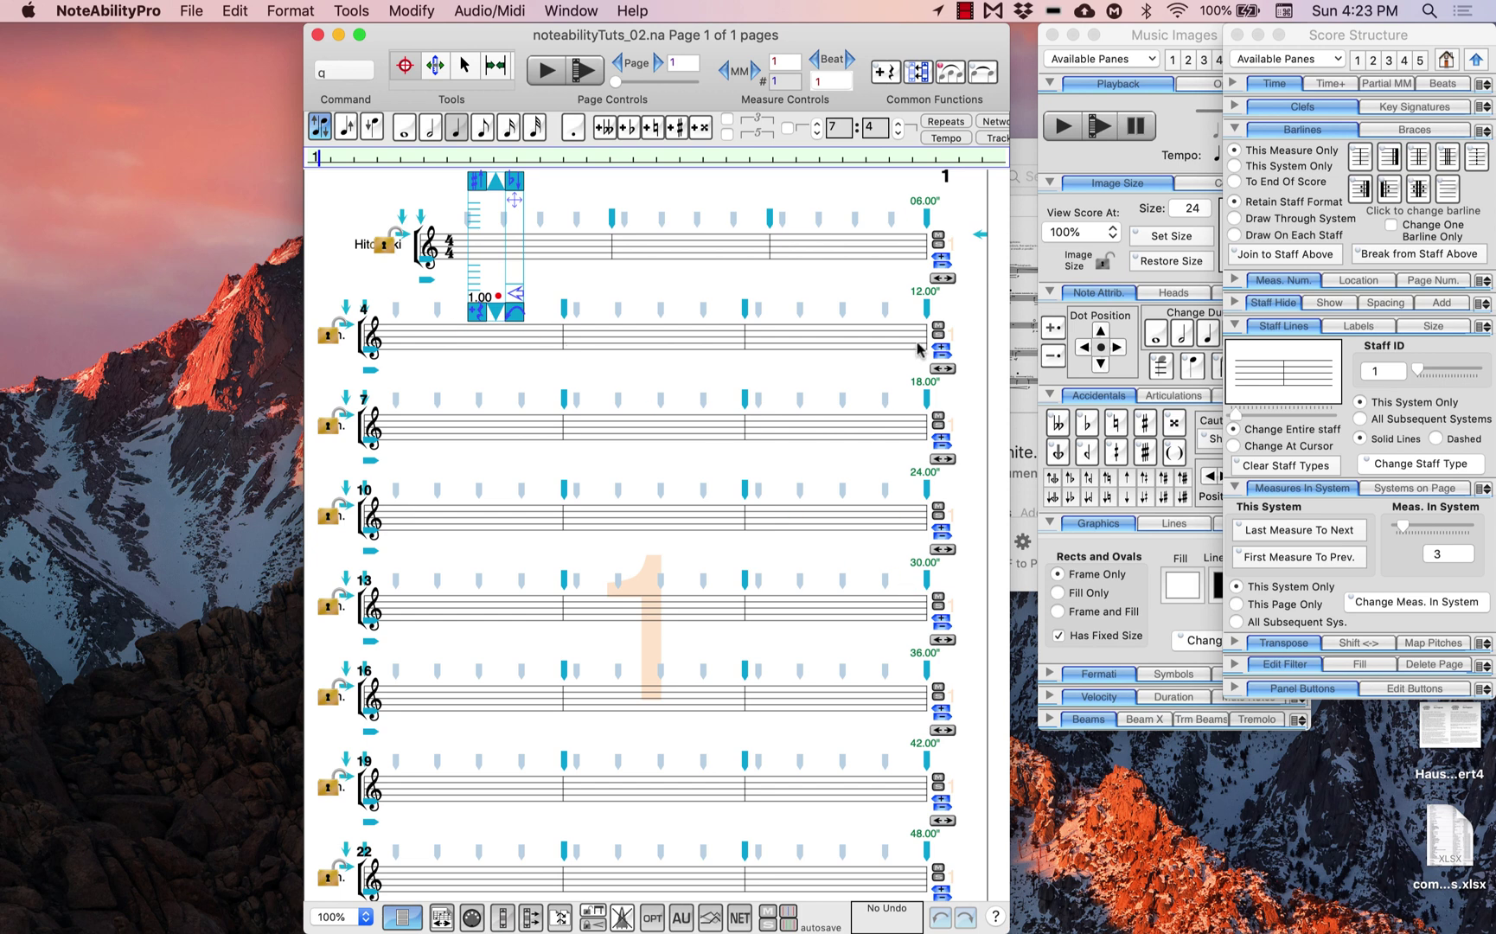
pyautogui.moveTo(1172, 36); pyautogui.dragTo(1073, 41)
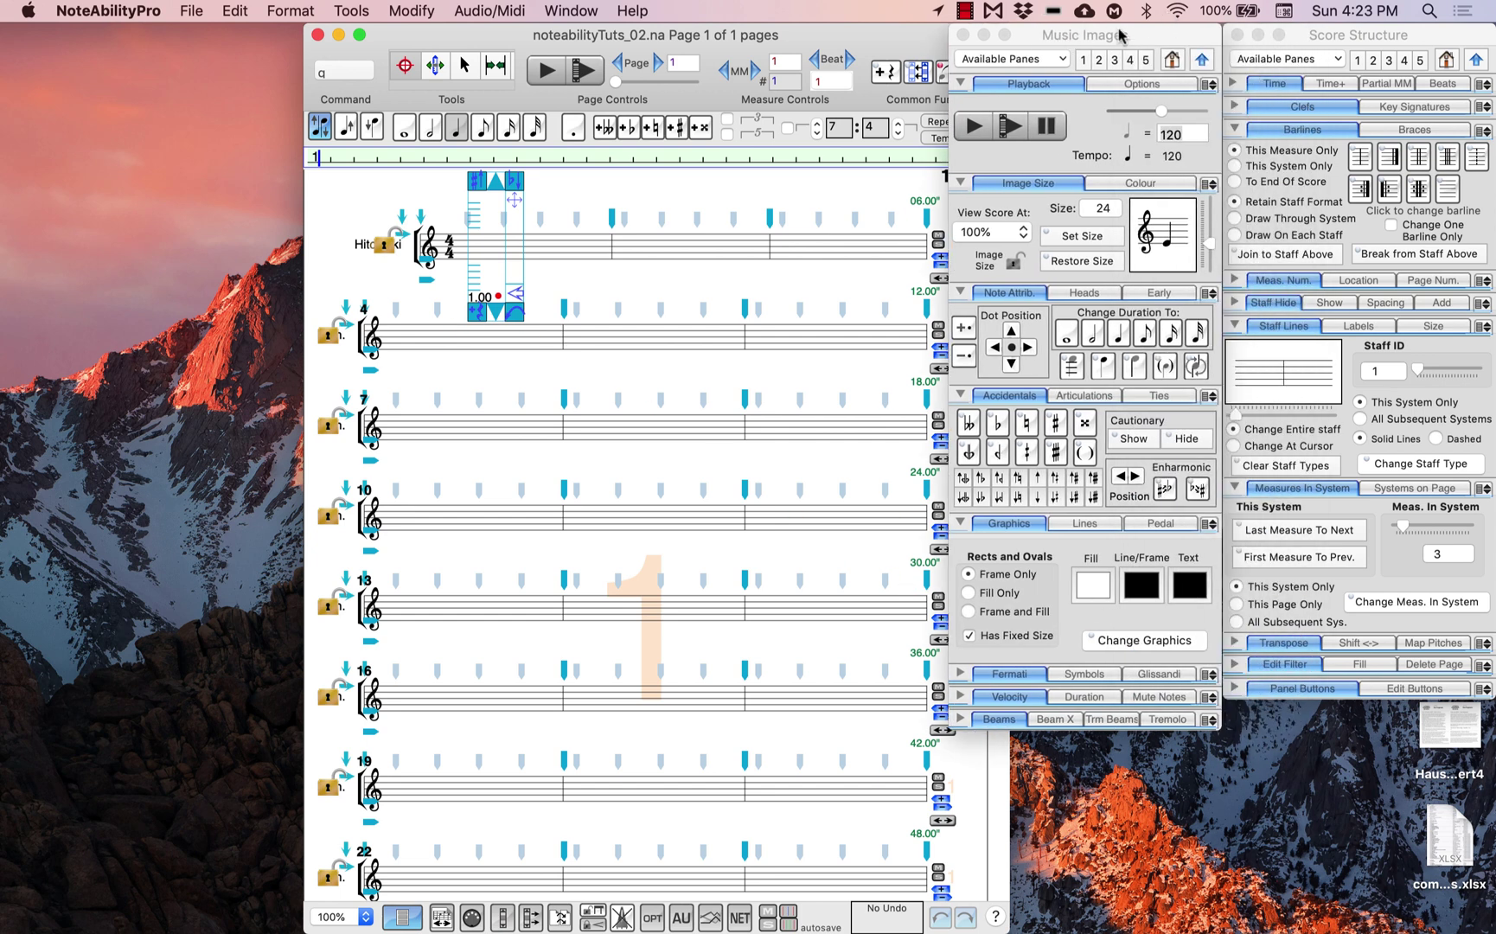
pyautogui.click(1317, 37)
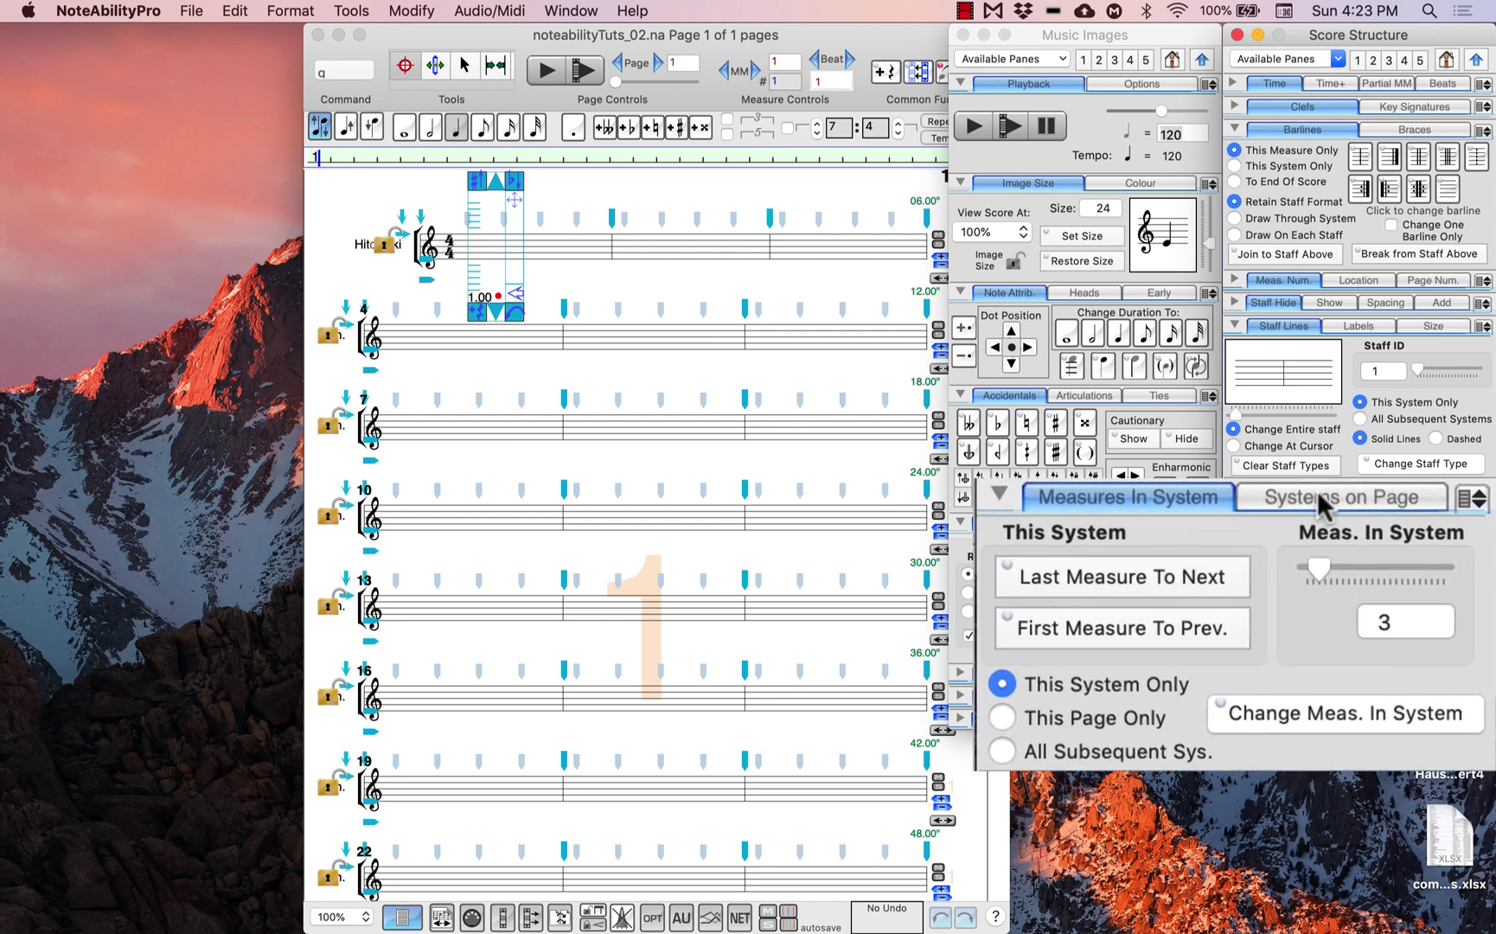
pyautogui.click(1320, 506)
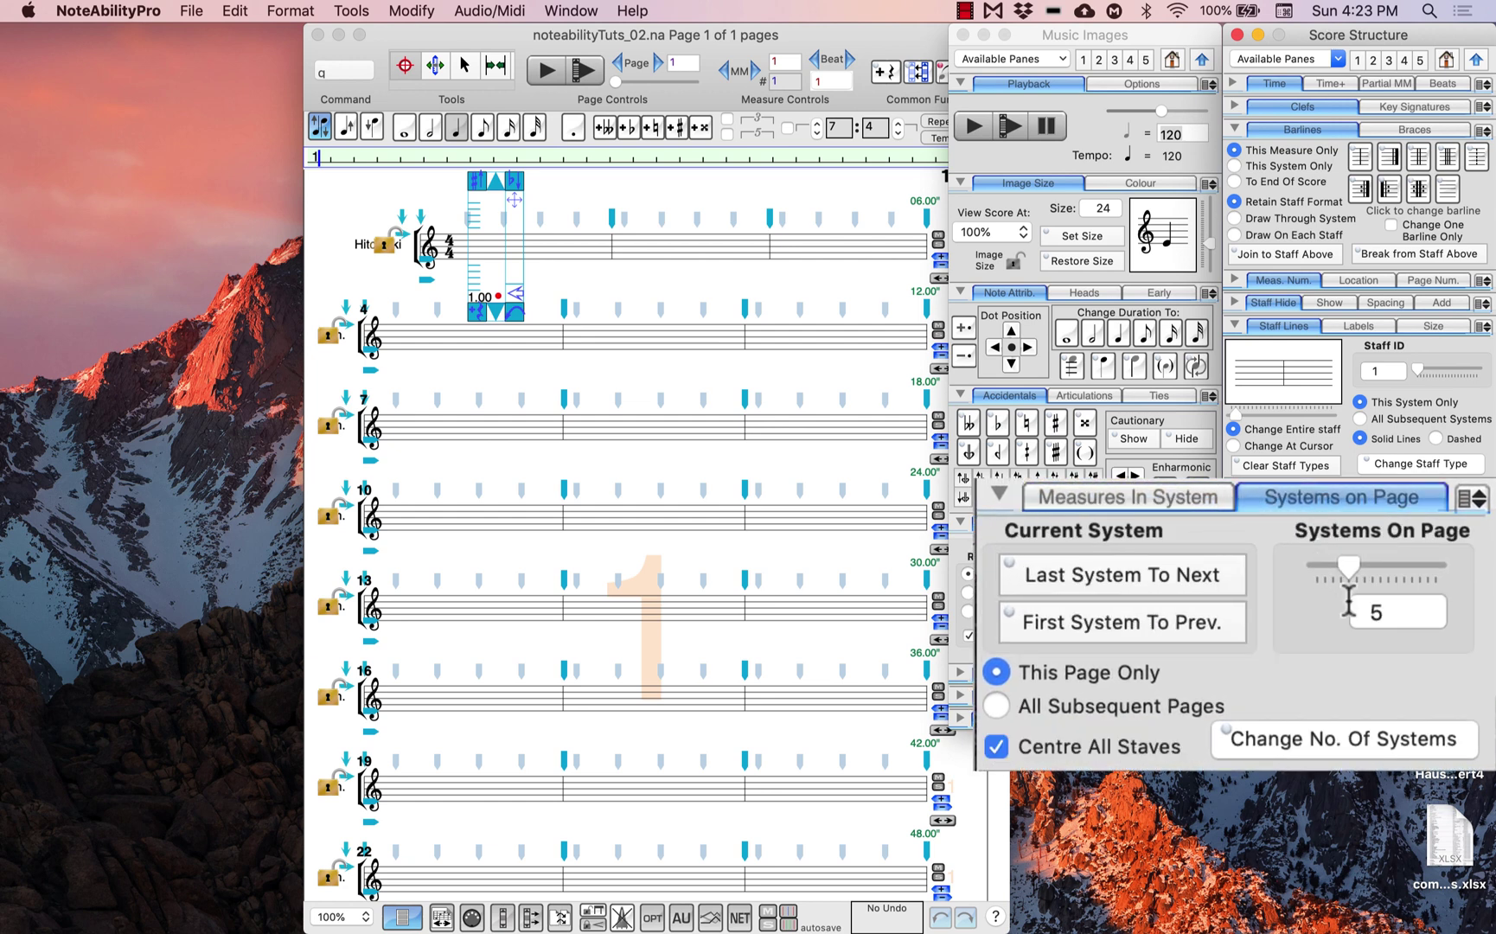
pyautogui.moveTo(1349, 572); pyautogui.dragTo(1350, 581)
pyautogui.click(1149, 755)
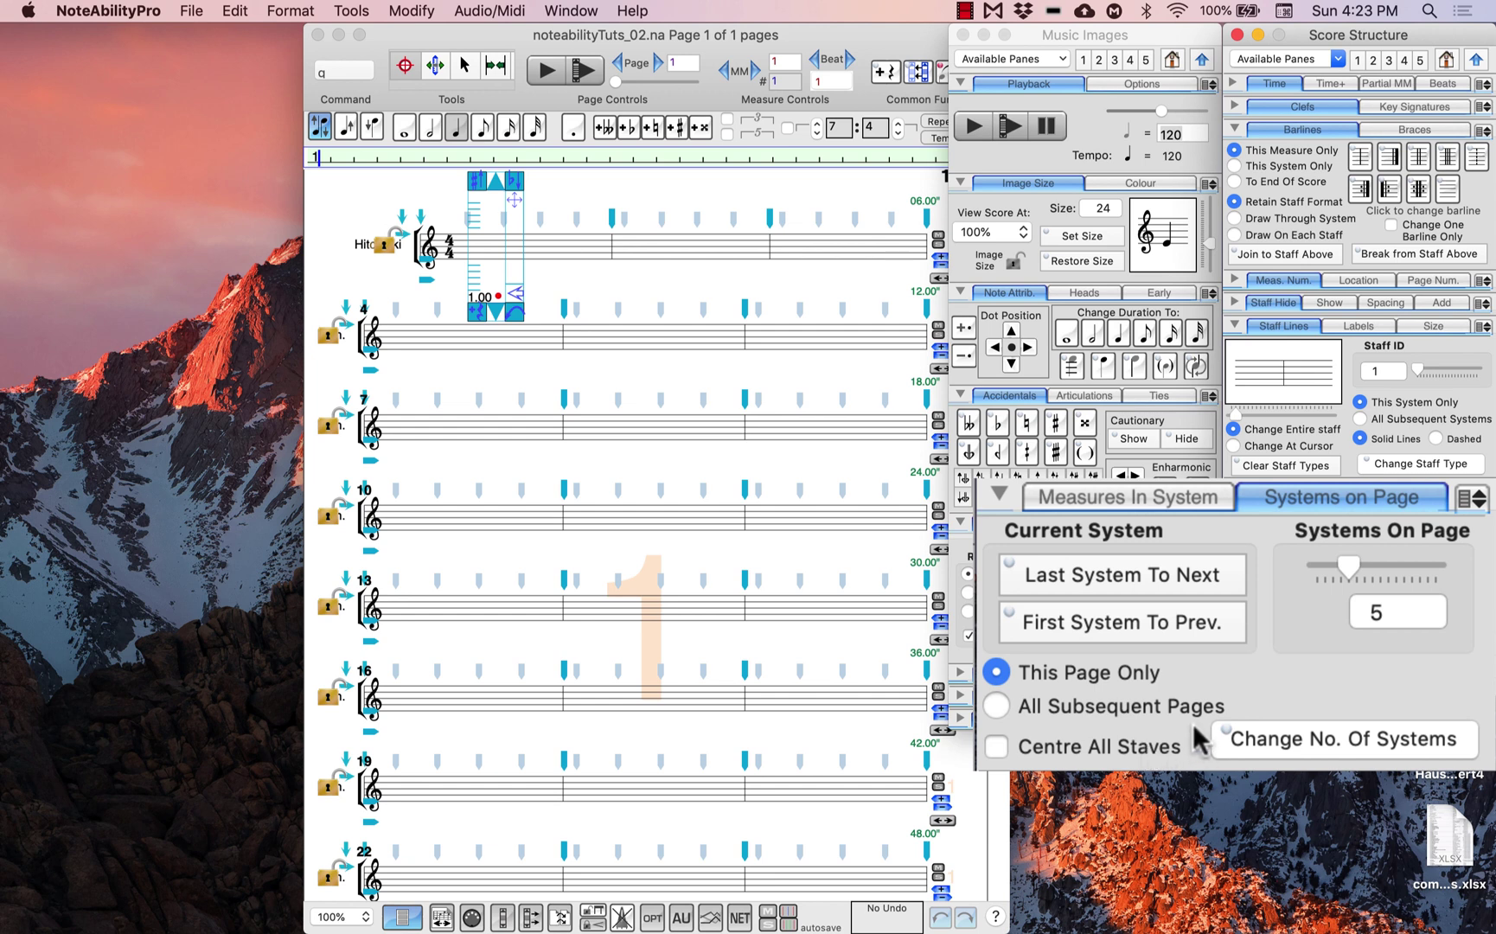
pyautogui.click(1298, 744)
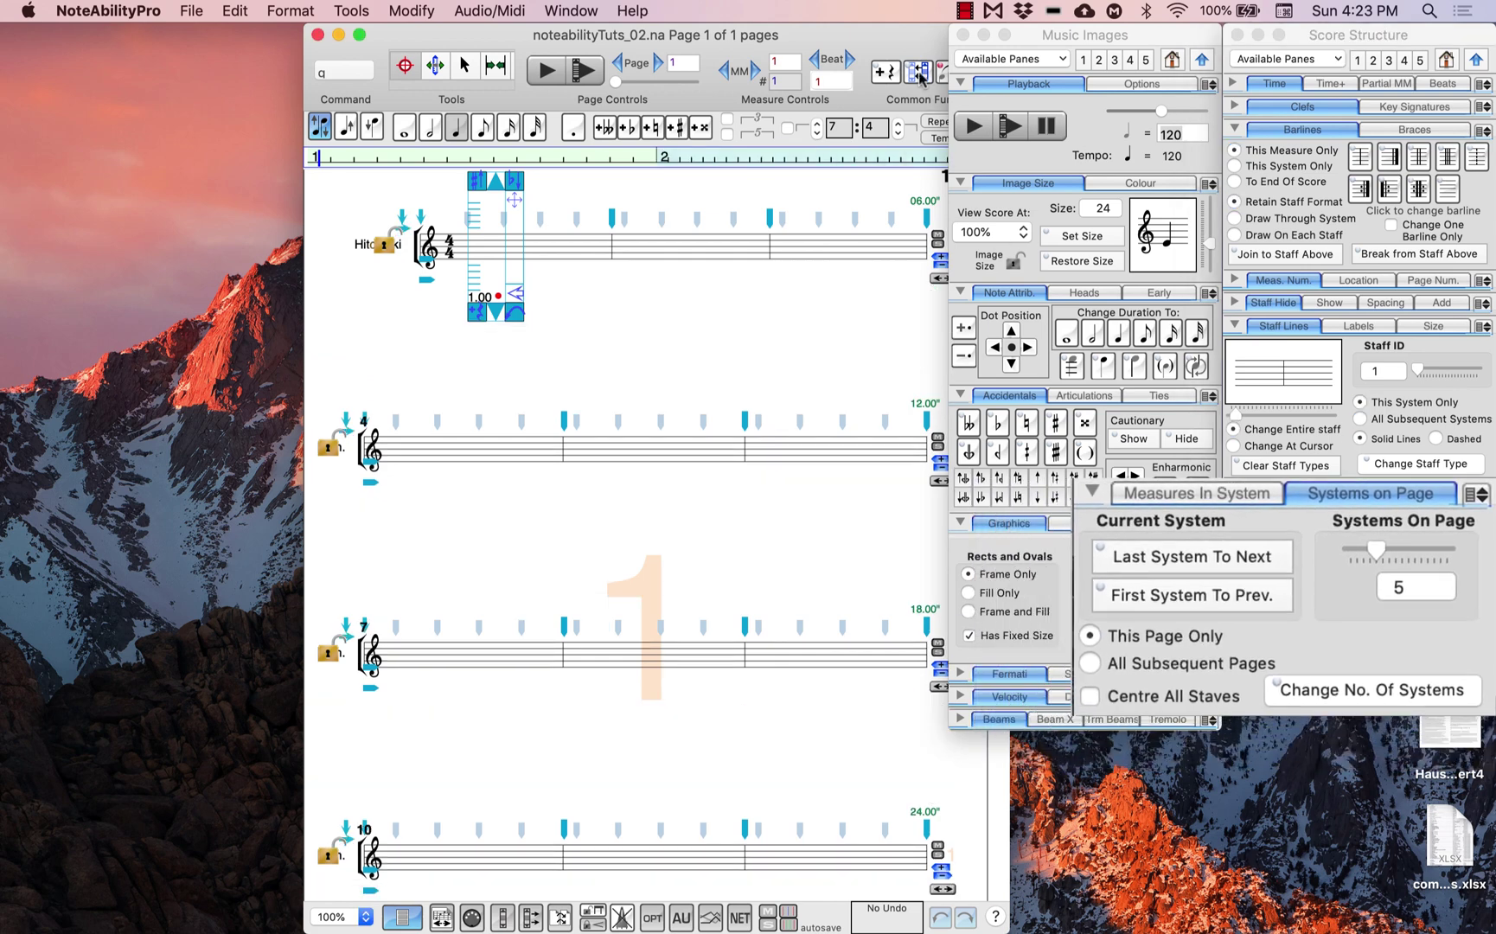
# - Switch the palette to the notation category menus
pyautogui.moveTo(902, 49); pyautogui.dragTo(827, 50)
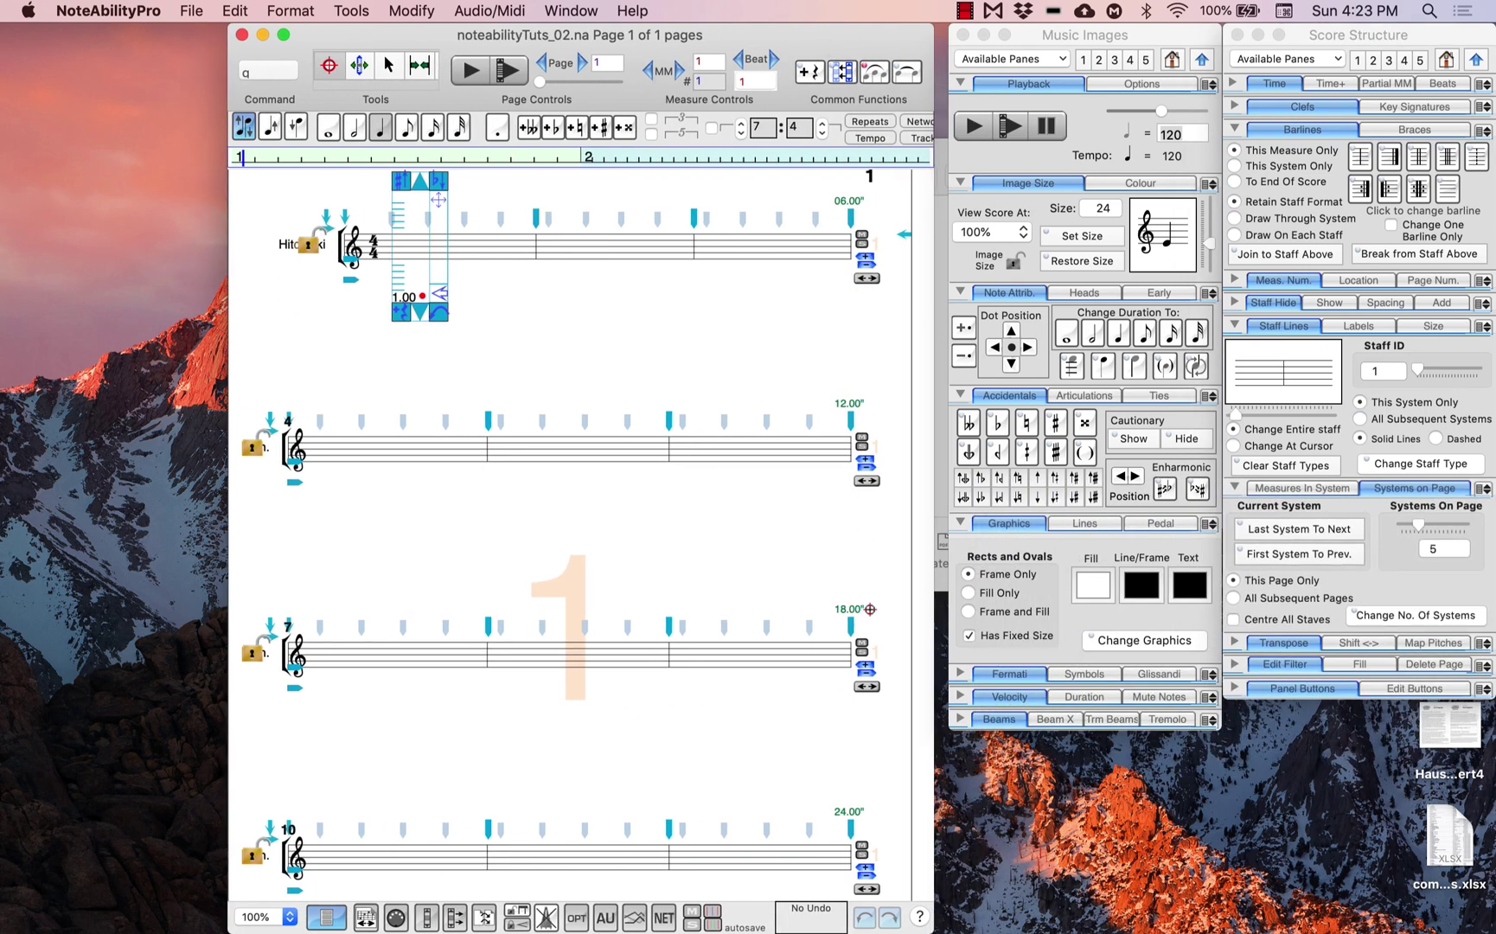
pyautogui.scroll(-3, 871, 610)
pyautogui.scroll(5, 871, 609)
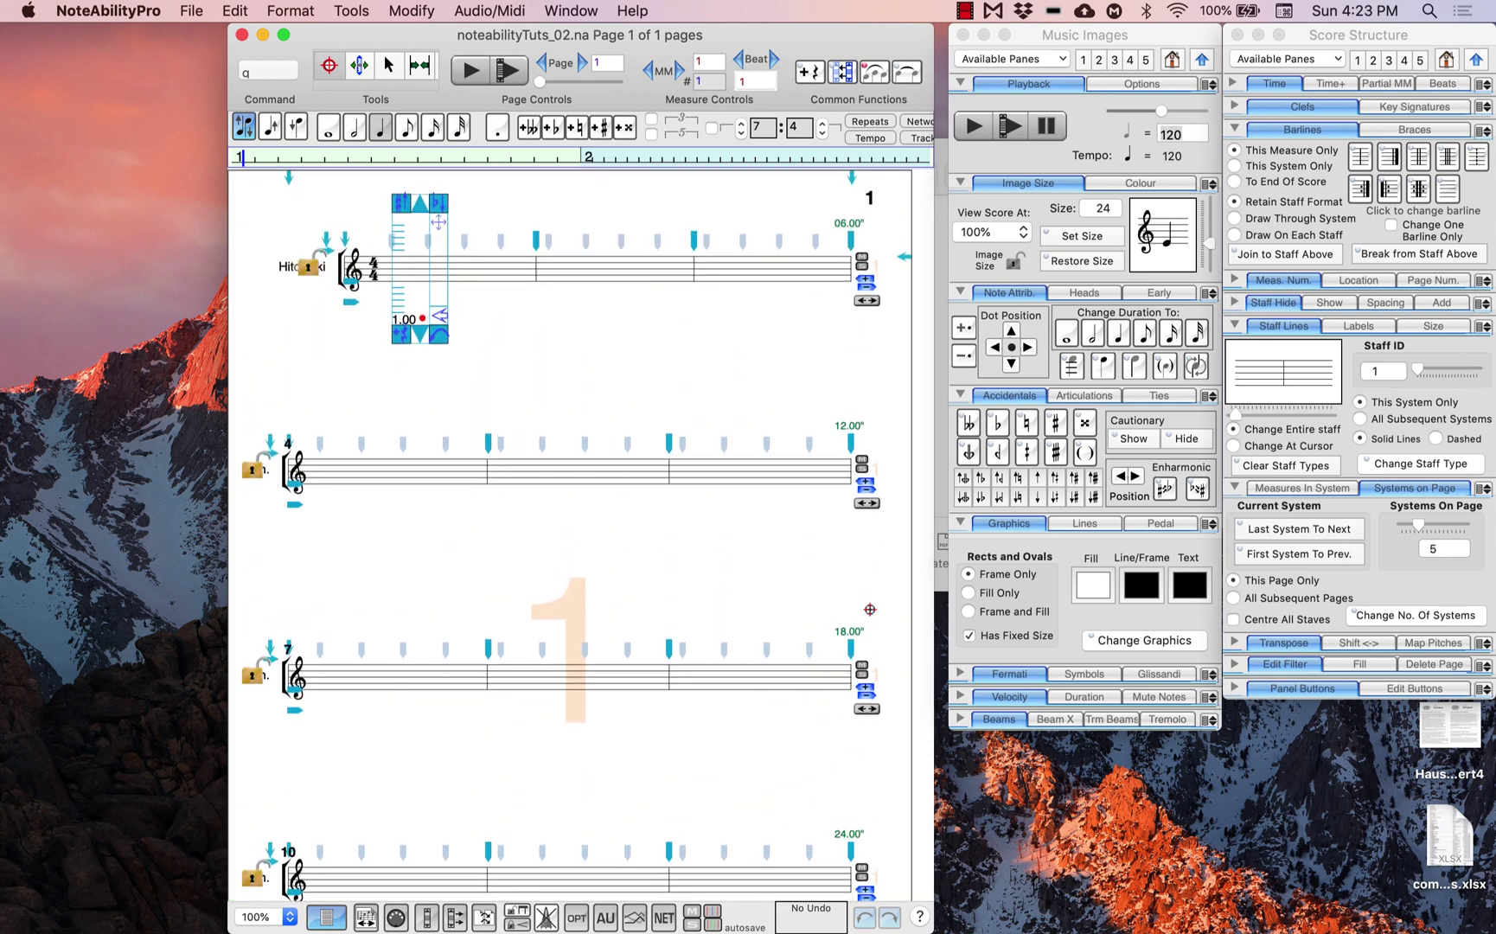
pyautogui.scroll(-2, 871, 610)
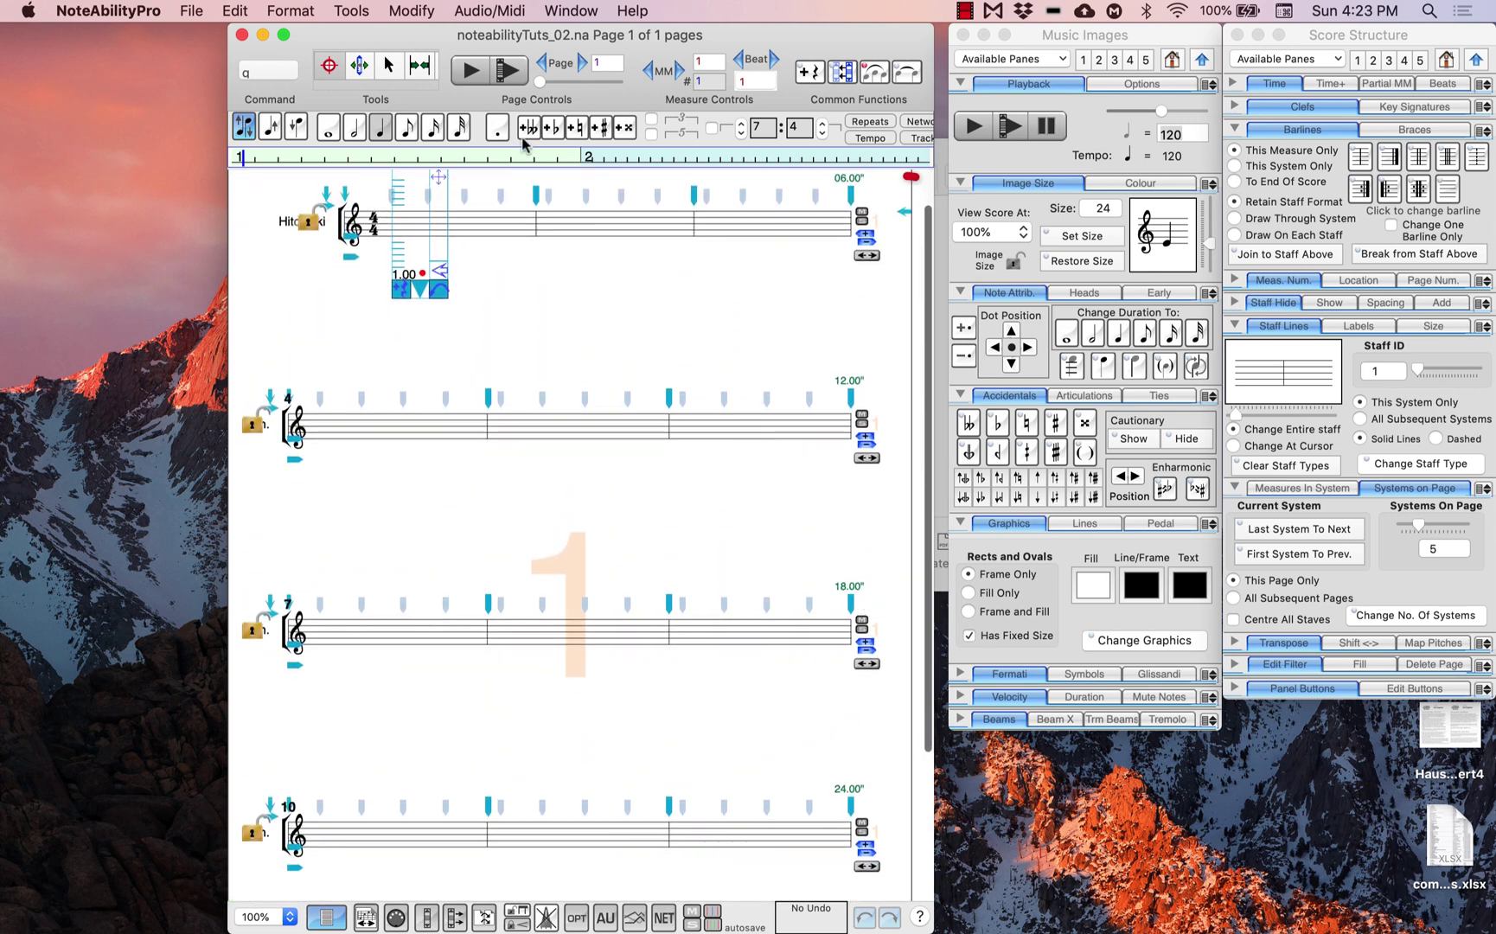
pyautogui.click(410, 74)
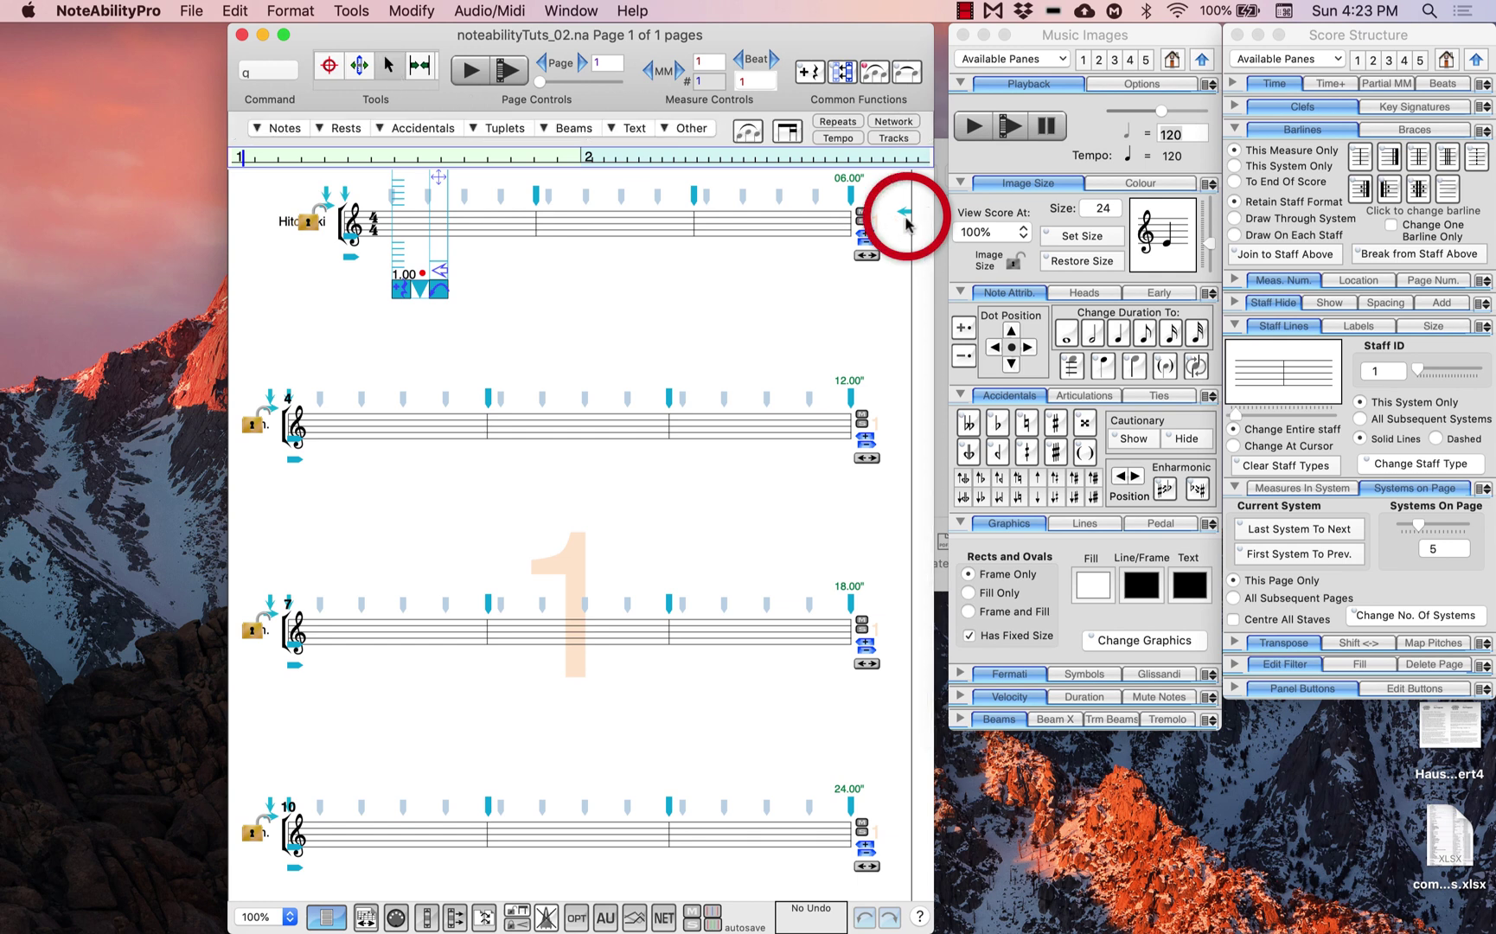
# - Drag the top margin down and the bottom margin up to reposition the systems
pyautogui.moveTo(904, 212); pyautogui.dragTo(877, 307)
pyautogui.scroll(-5, 895, 241)
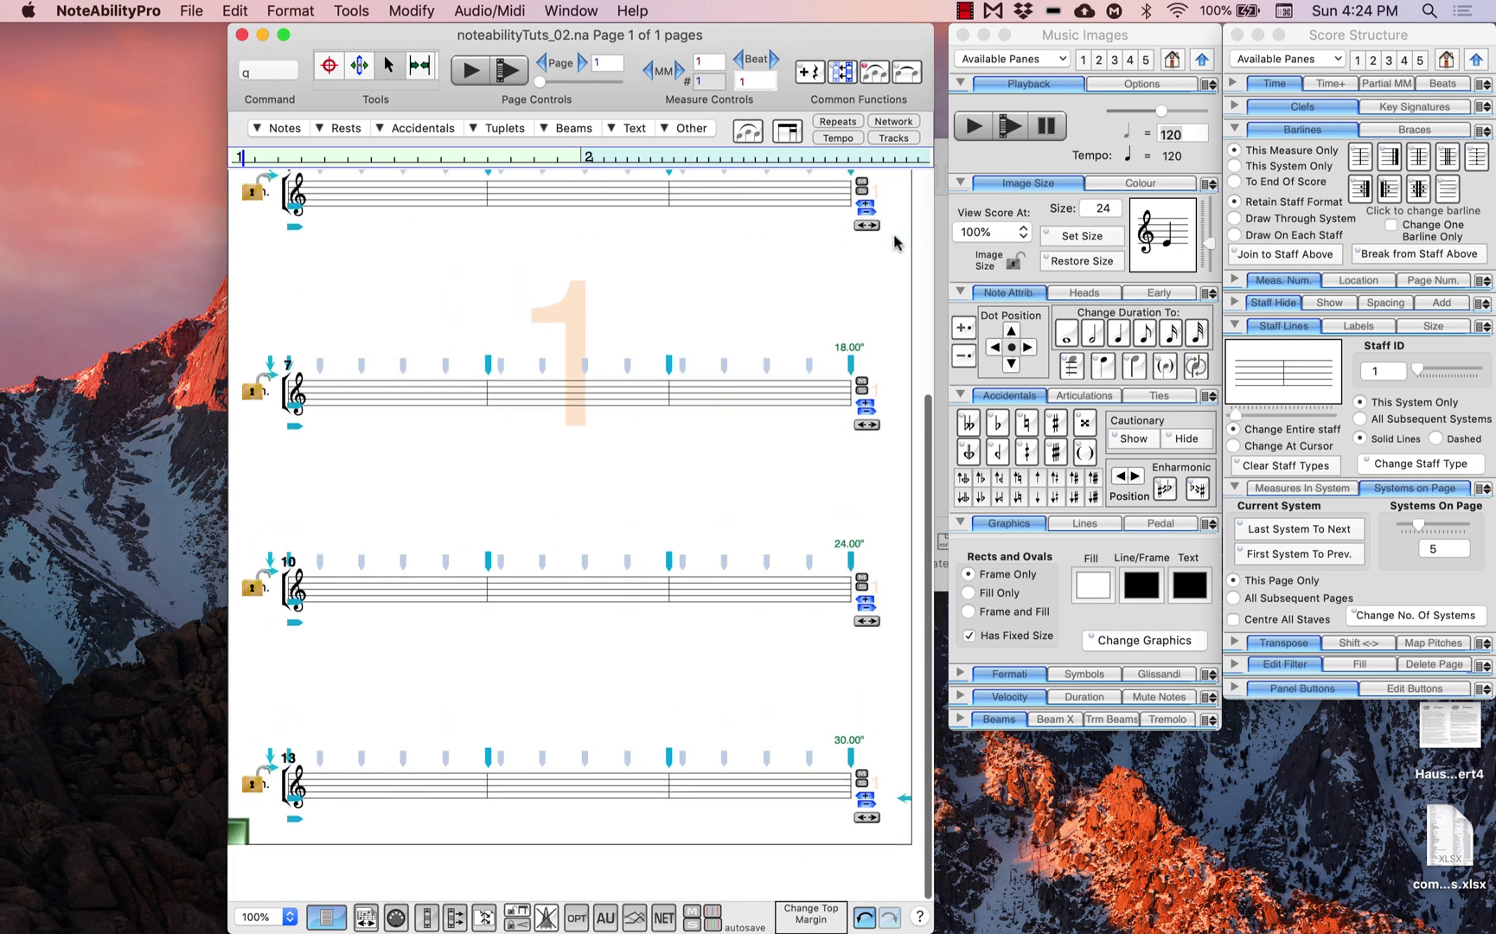
pyautogui.moveTo(903, 863); pyautogui.dragTo(884, 789)
pyautogui.scroll(2, 884, 789)
pyautogui.moveTo(902, 284); pyautogui.dragTo(904, 403)
pyautogui.scroll(-6, 770, 323)
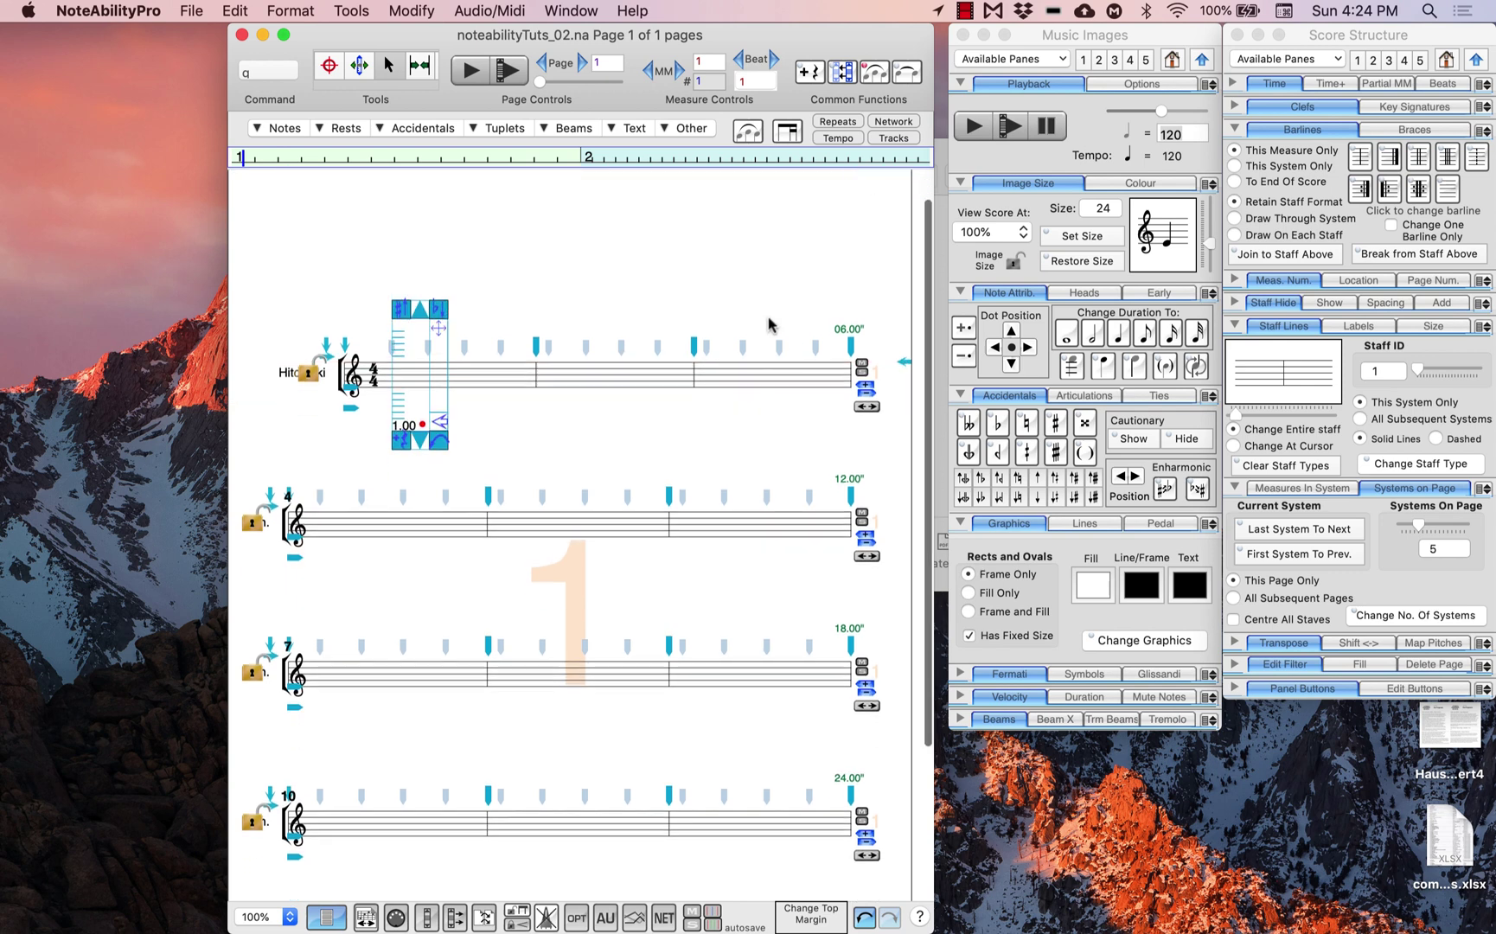
pyautogui.scroll(6, 770, 324)
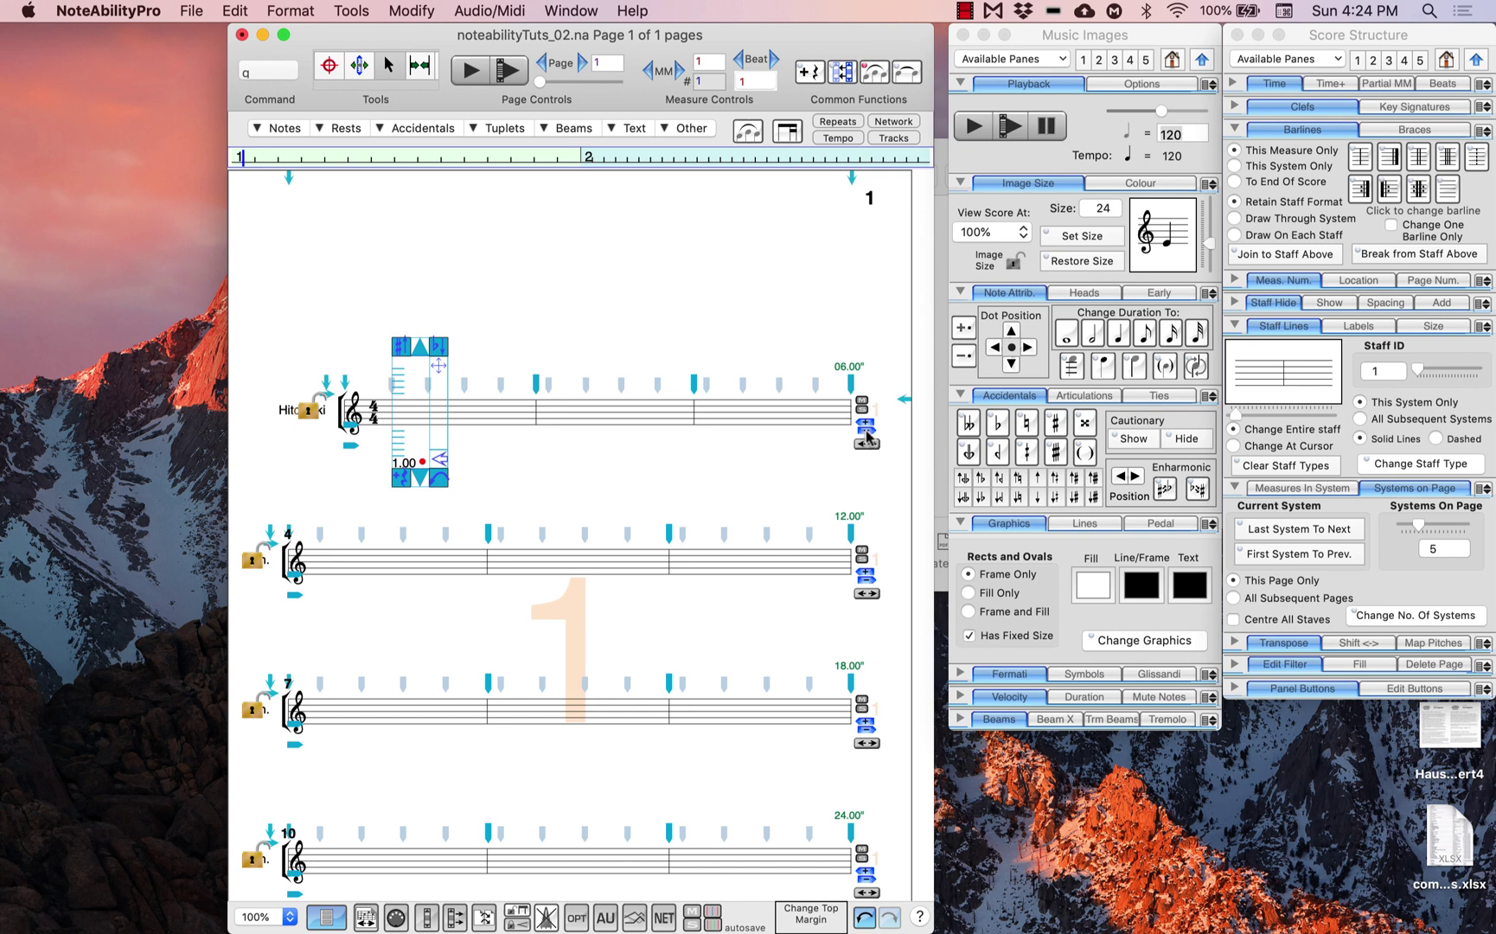
# - Move the first system's last measure to the next system, leaving two measures in system 1
pyautogui.click(867, 431)
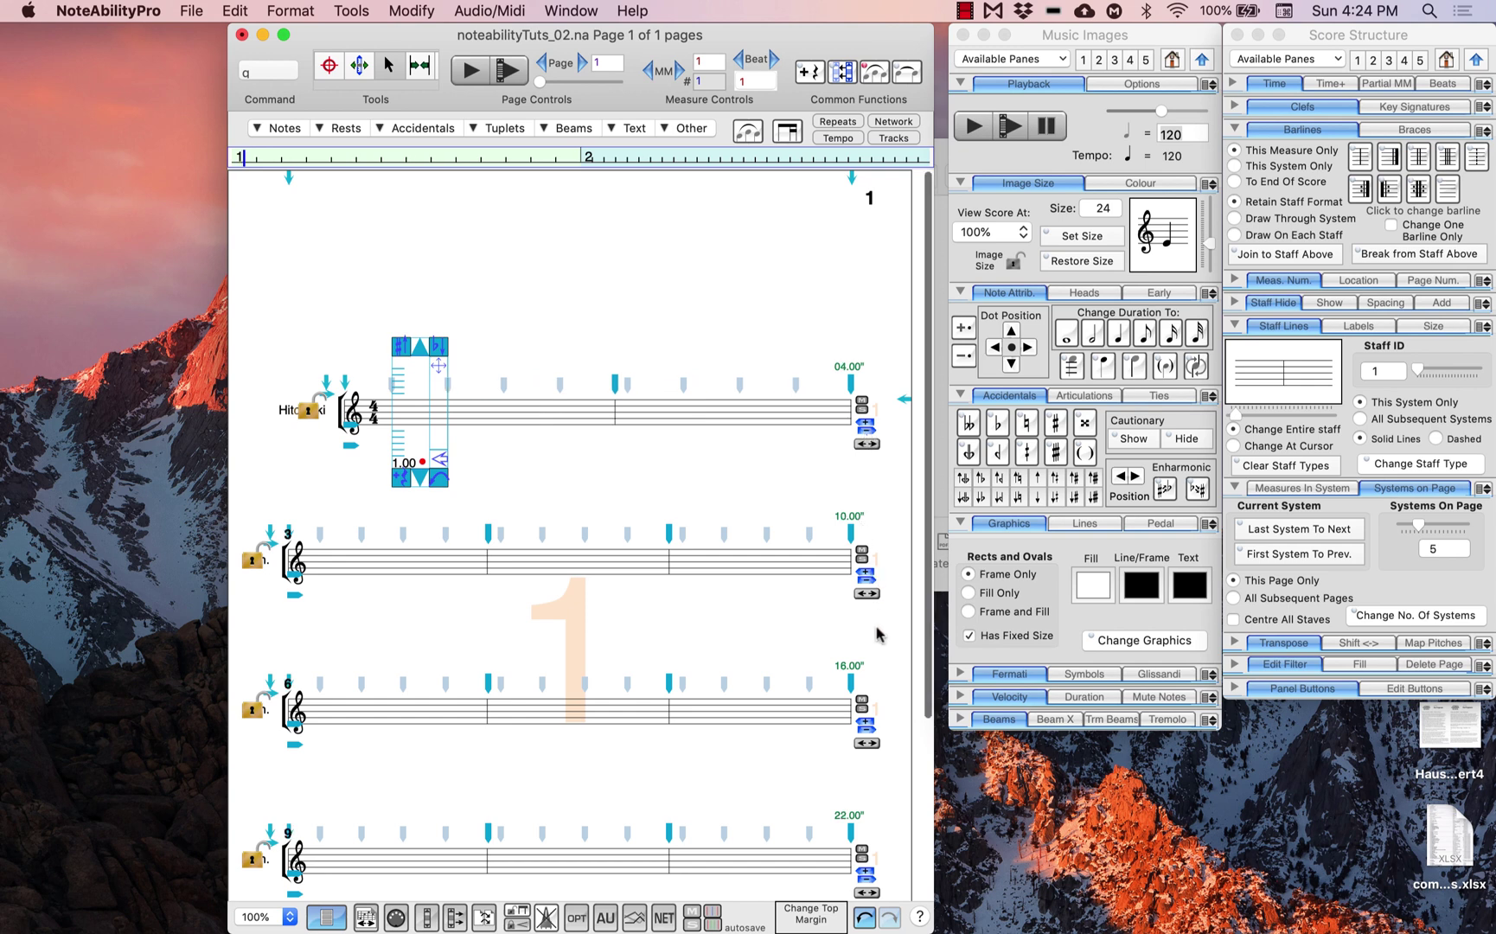
pyautogui.scroll(-5, 878, 634)
pyautogui.scroll(5, 881, 502)
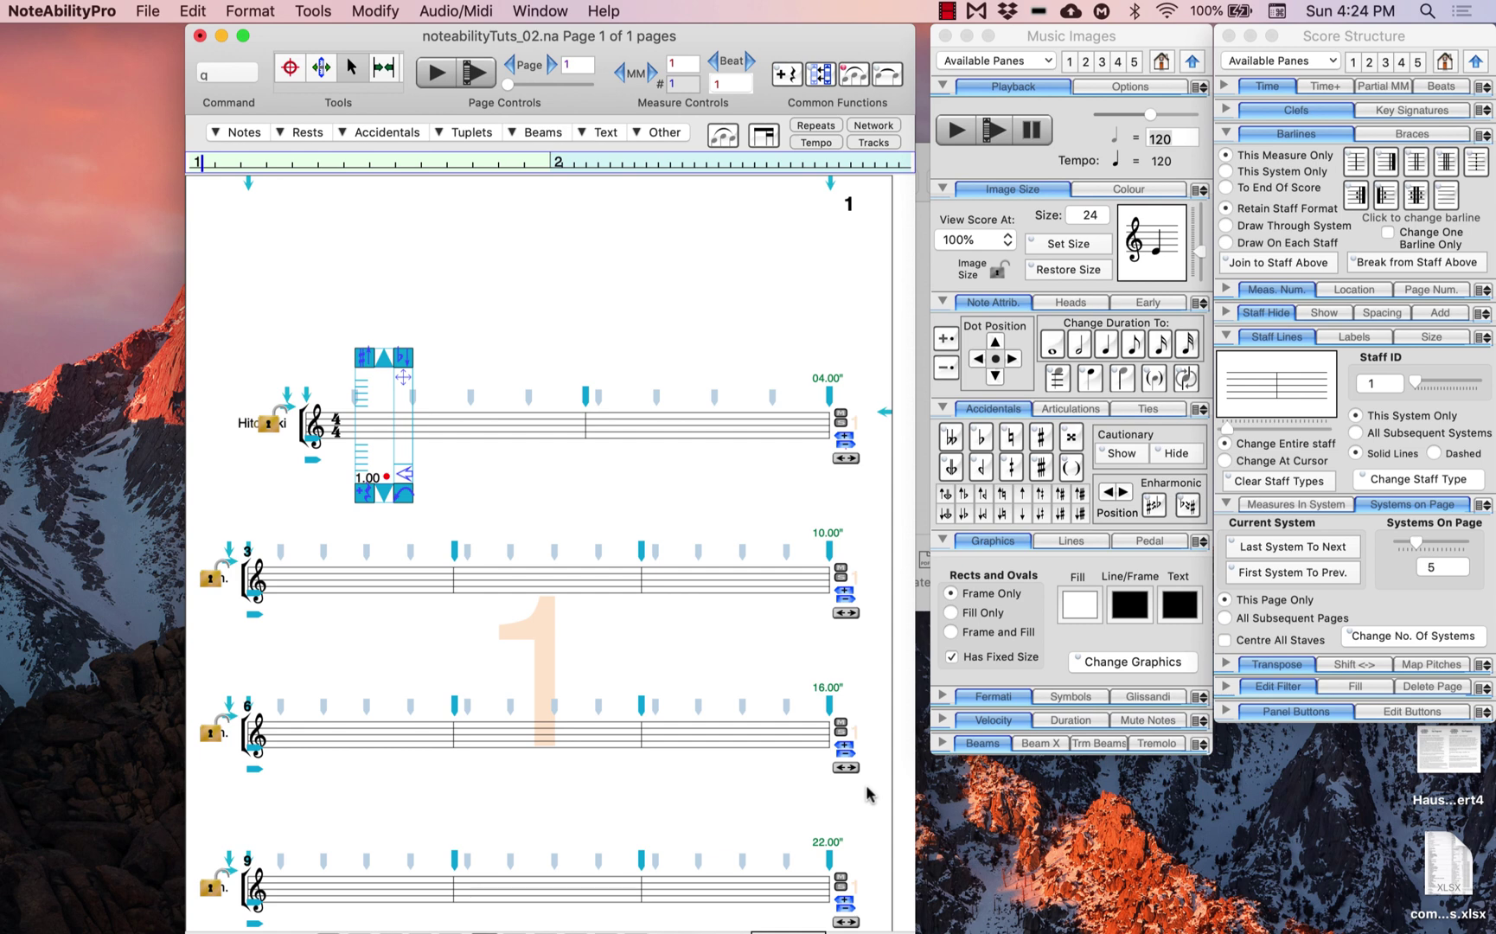
pyautogui.scroll(-3, 867, 794)
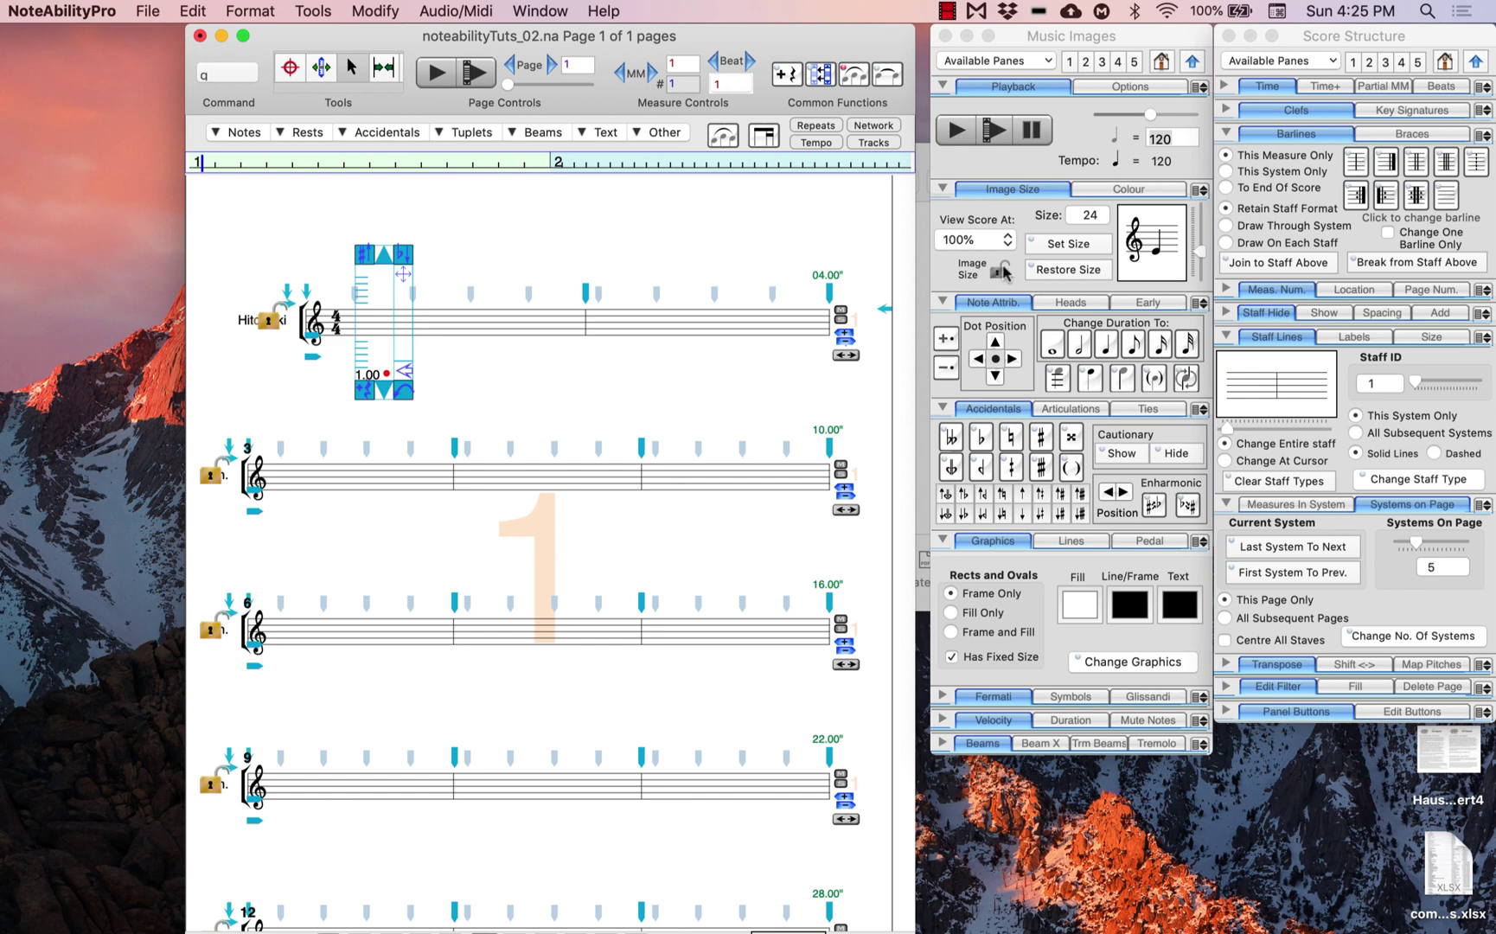
# - Apply a 5/4 time signature to measure 1 in the Score Structure Time pane
pyautogui.click(1317, 36)
pyautogui.click(1270, 86)
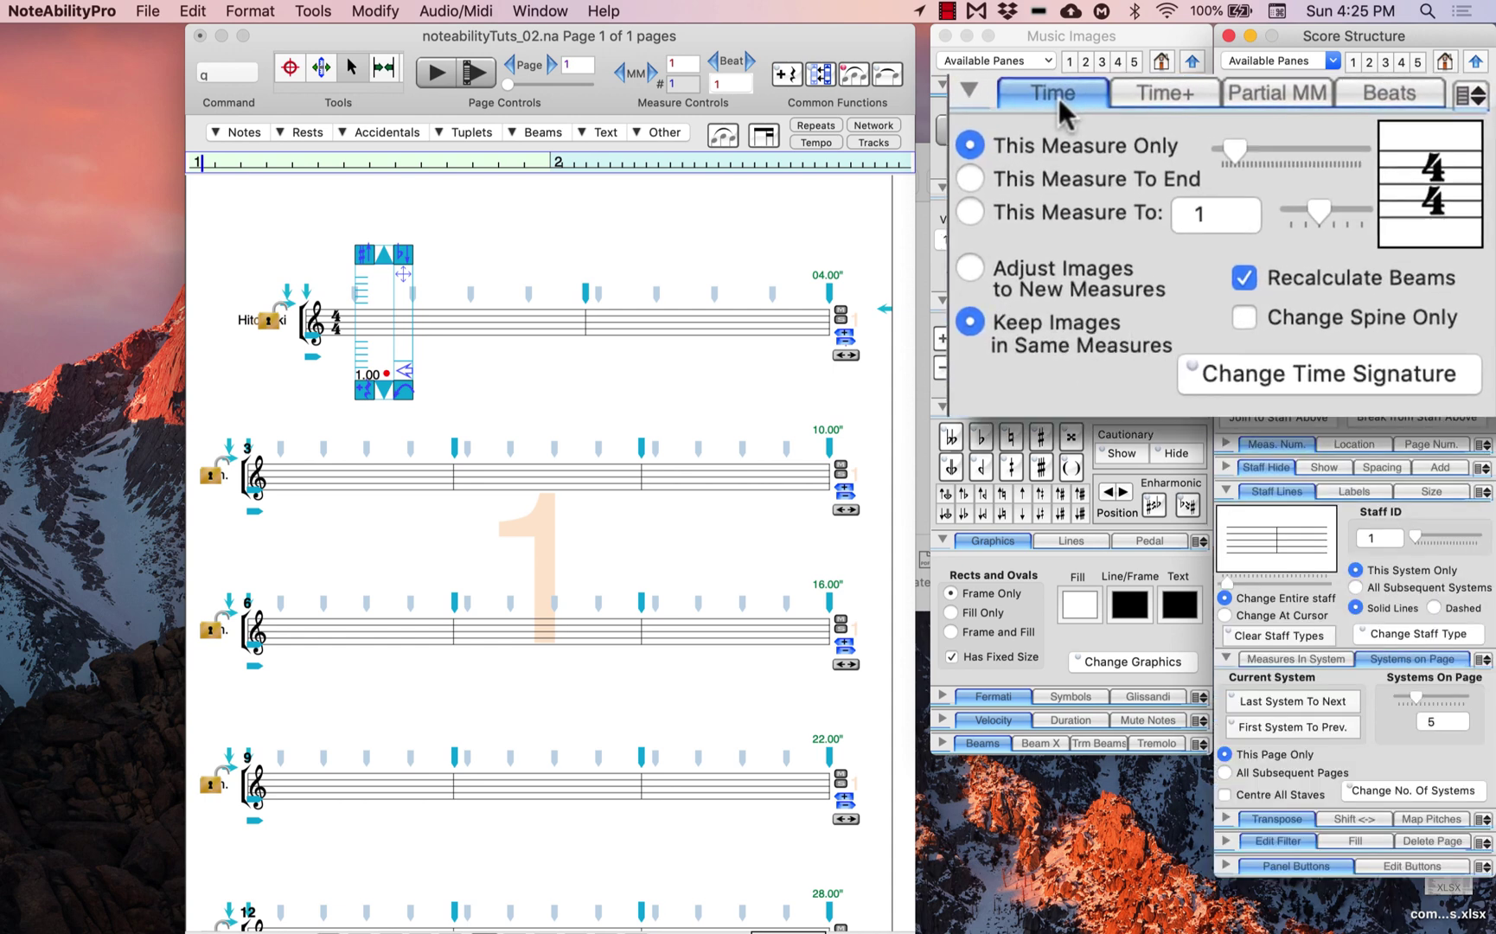
pyautogui.moveTo(1238, 147)
pyautogui.mouseDown()
pyautogui.moveTo(1284, 140)
pyautogui.moveTo(1240, 146)
pyautogui.mouseUp()
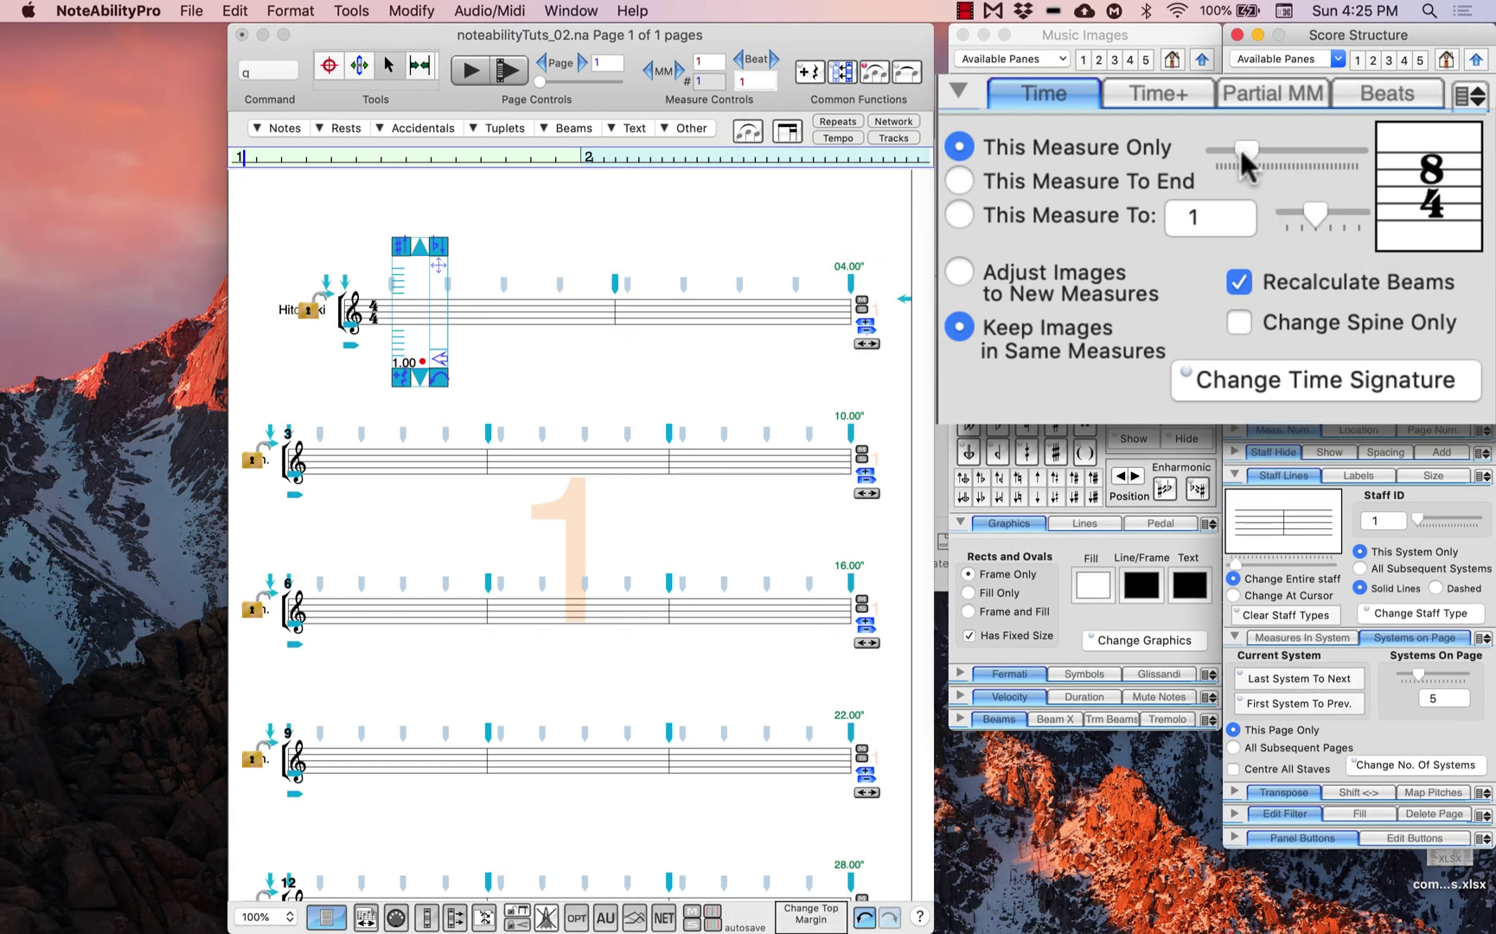
pyautogui.moveTo(1316, 218); pyautogui.dragTo(1315, 217)
pyautogui.moveTo(1252, 148); pyautogui.dragTo(1235, 153)
pyautogui.click(1403, 389)
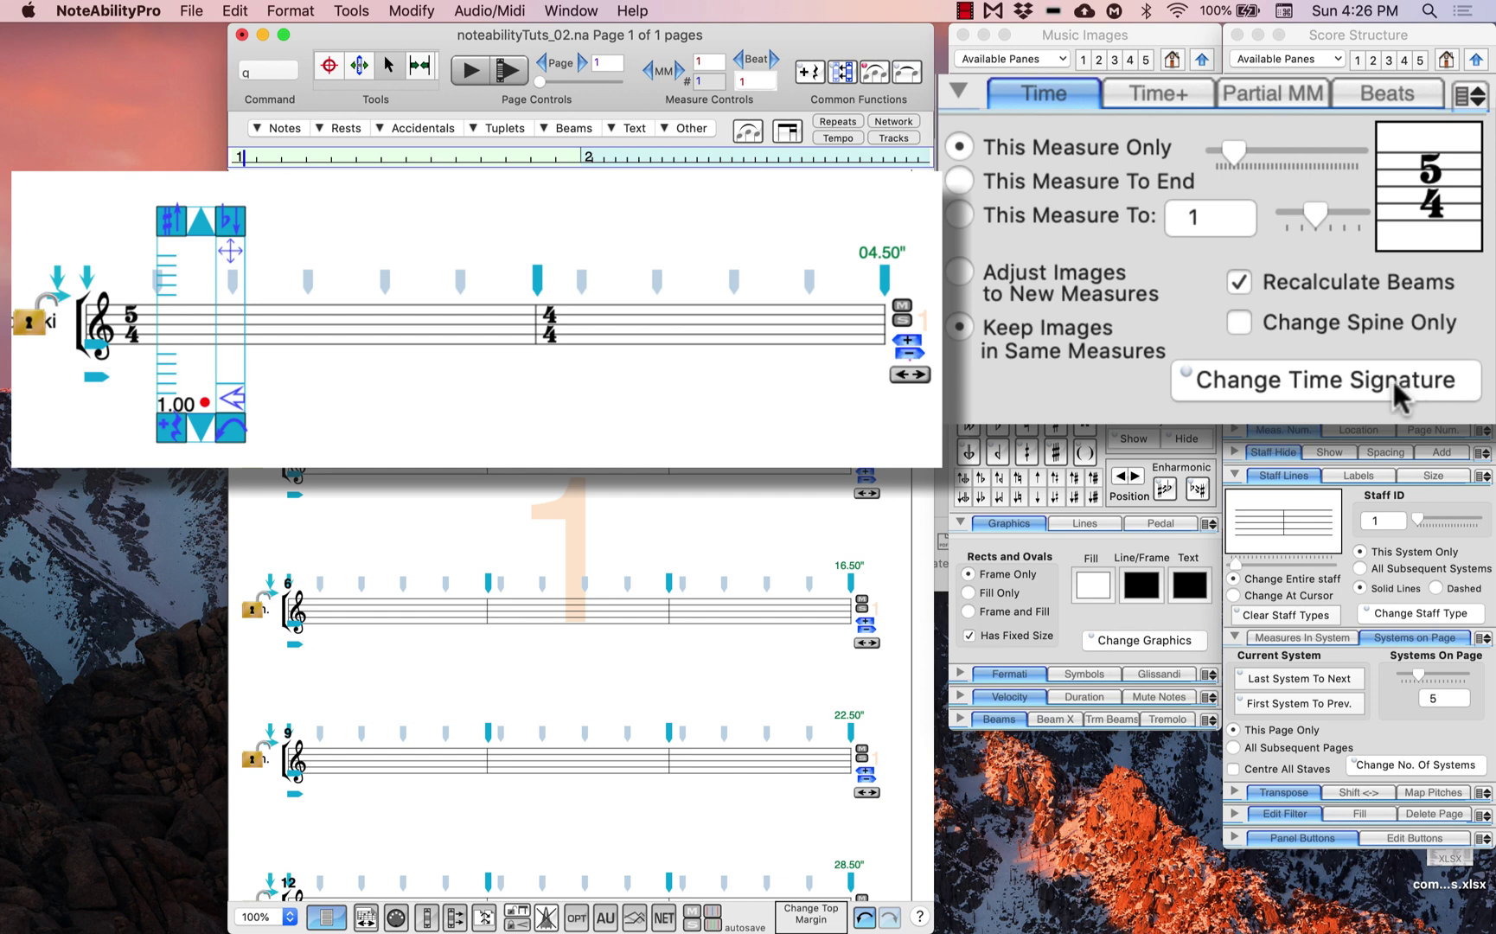
# - Set measure 2 to 3/4 and measure 4 to 5/4
pyautogui.click(579, 324)
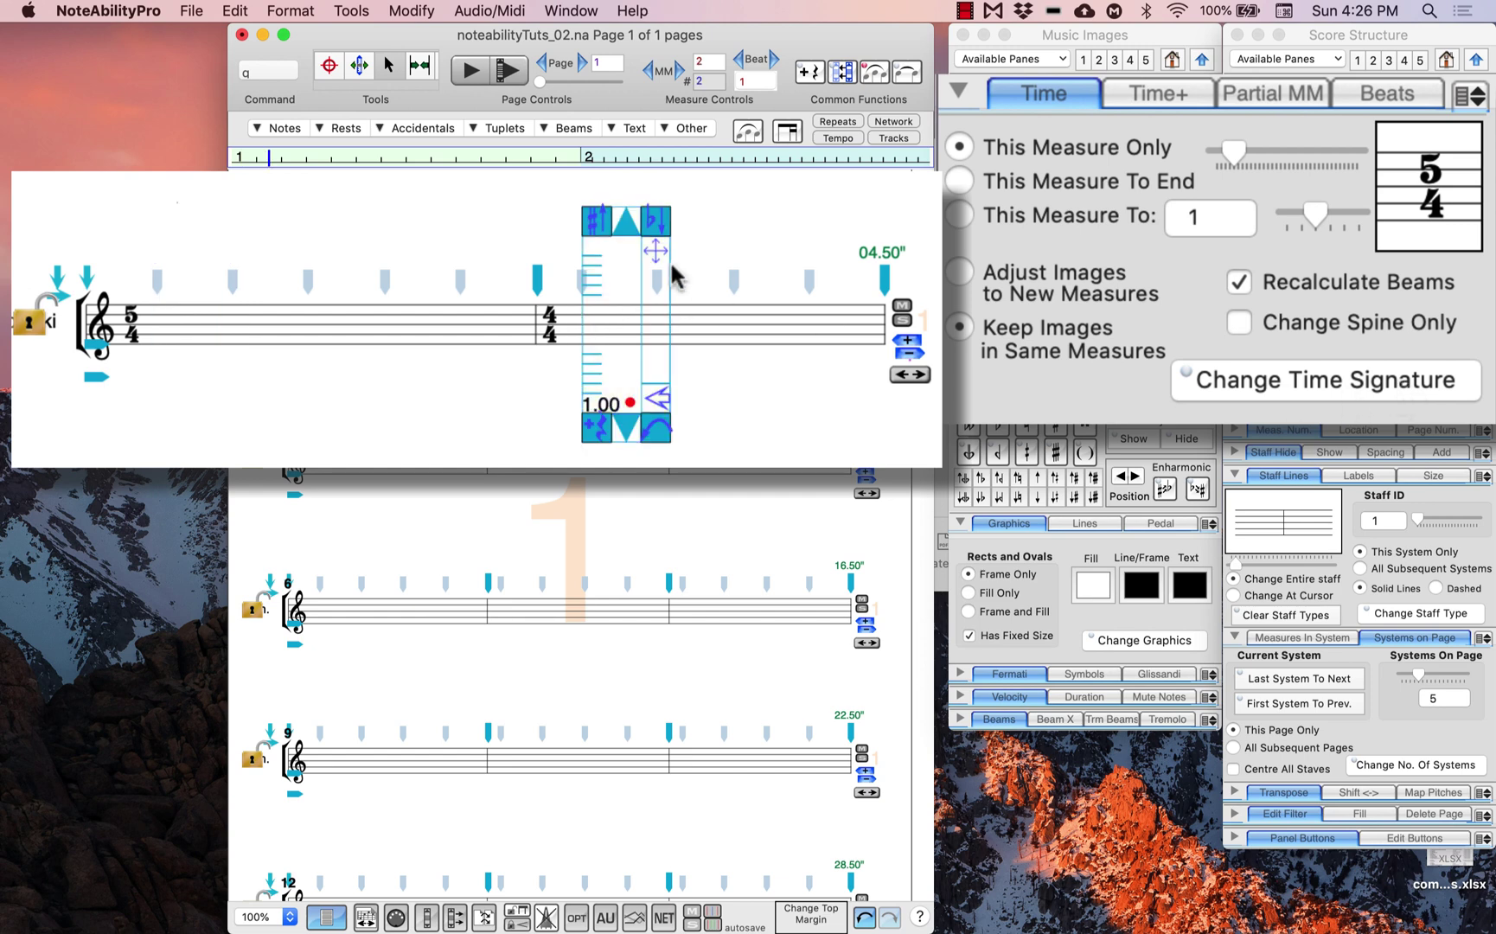
pyautogui.moveTo(1233, 153); pyautogui.dragTo(1226, 153)
pyautogui.click(1319, 380)
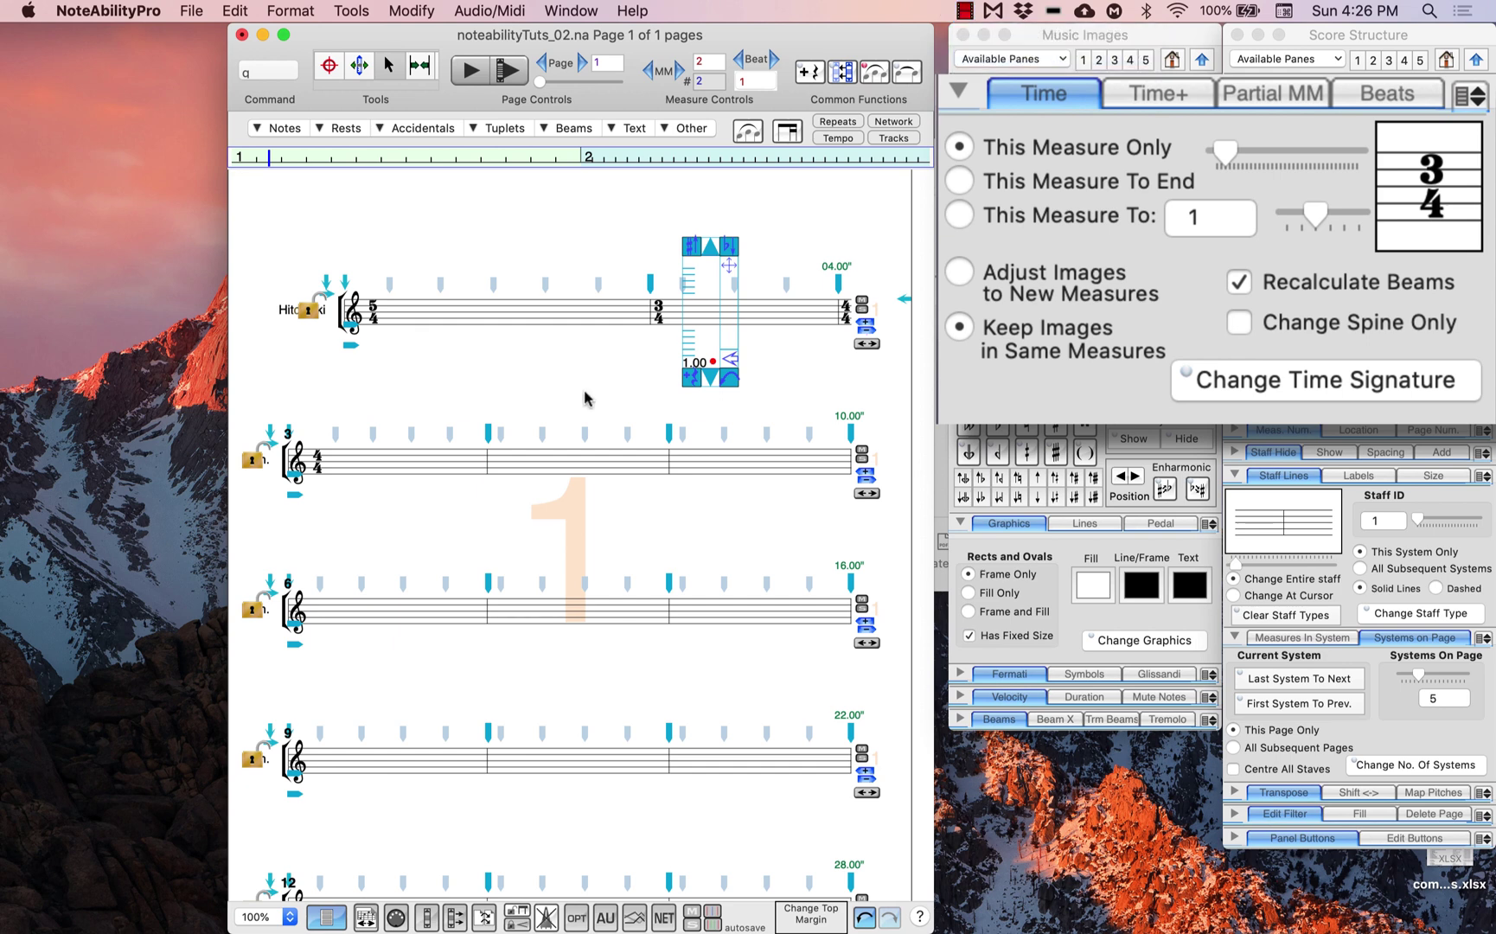
pyautogui.click(350, 462)
pyautogui.click(1326, 381)
pyautogui.moveTo(1225, 153); pyautogui.dragTo(1222, 157)
pyautogui.click(545, 462)
# - Set measures 5 and 6 to 3/4
pyautogui.click(1258, 379)
pyautogui.click(731, 462)
pyautogui.click(1249, 375)
pyautogui.click(1267, 375)
pyautogui.click(344, 611)
# - Apply 5/4 from measure 7 onward and 3/4 at measure 9
pyautogui.click(1323, 386)
pyautogui.click(495, 610)
pyautogui.click(961, 180)
pyautogui.click(1349, 389)
pyautogui.click(337, 770)
# - Set 2/4 at measure 11, 5/4 at measure 12 and 3/4 at measure 14
pyautogui.click(1333, 385)
pyautogui.scroll(-5, 606, 692)
pyautogui.moveTo(1224, 152); pyautogui.dragTo(1233, 151)
pyautogui.click(329, 761)
pyautogui.click(1334, 385)
pyautogui.click(711, 768)
pyautogui.click(1333, 385)
pyautogui.click(1333, 397)
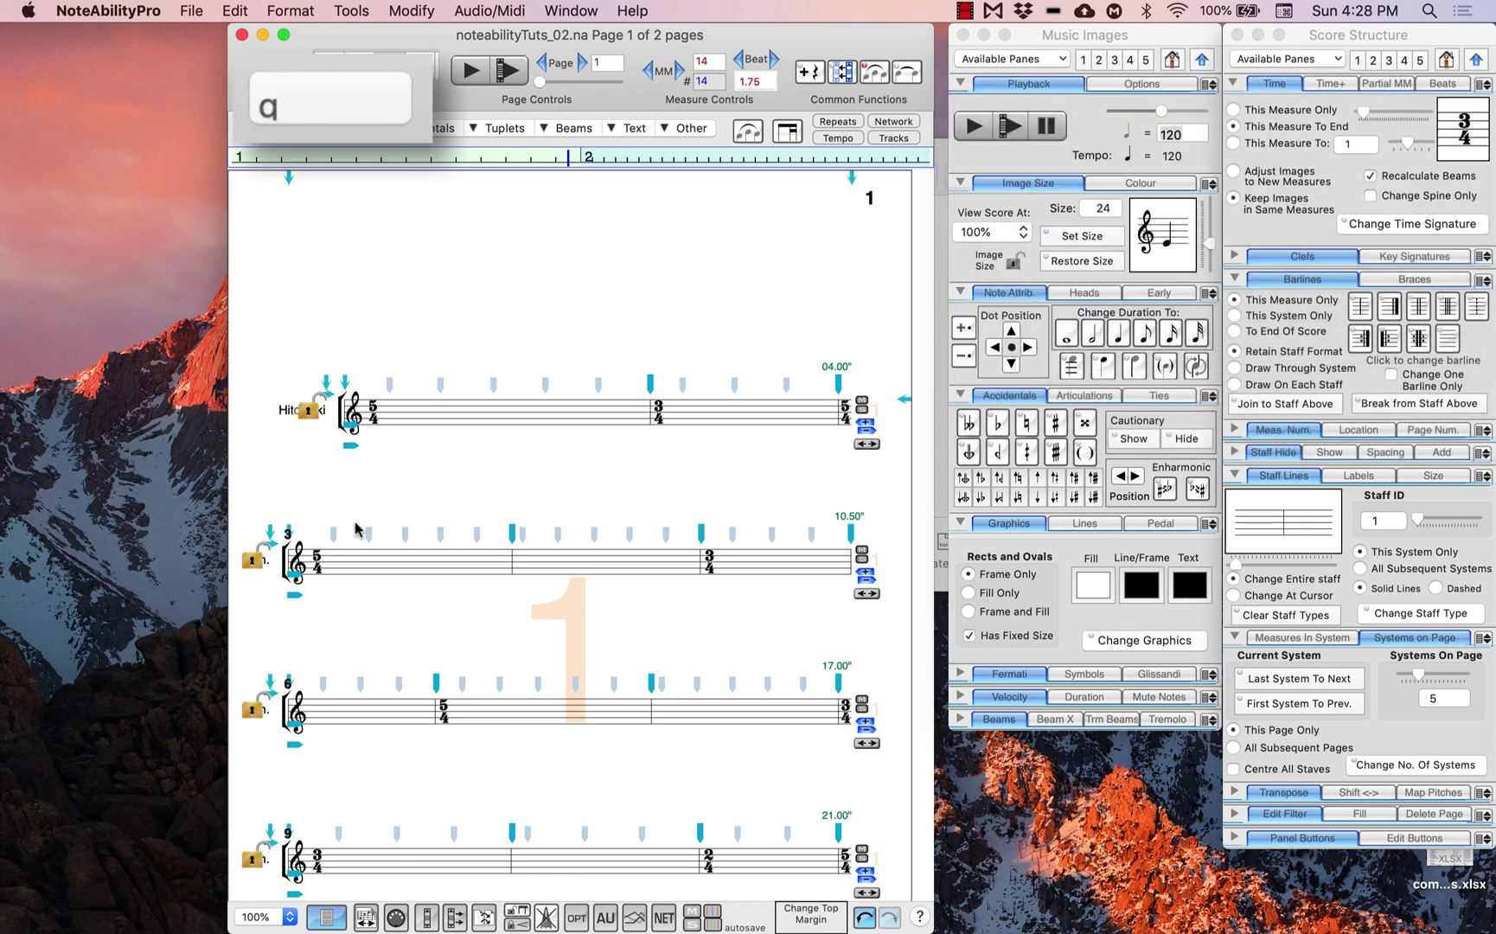
# - Enter the opening tied half and quarter notes and a dotted half note
pyautogui.write('hh')
pyautogui.click(388, 406)
pyautogui.write('hq')
pyautogui.click(683, 410)
pyautogui.write('h.')
pyautogui.click(519, 574)
# - Key in dotted halves, quarter notes and a whole rest across systems 2 to 4
pyautogui.press('q')
pyautogui.press('q')
pyautogui.press('r')
pyautogui.press('w')
pyautogui.press('h')
pyautogui.press('.')
pyautogui.press('q')
pyautogui.press('q')
pyautogui.press('h')
pyautogui.press('.')
pyautogui.press('q')
pyautogui.press('q')
pyautogui.press('h')
pyautogui.press('.')
# - Enter a whole rest plus quarter and half notes in measures 13 and 14
pyautogui.write('rwqh')
pyautogui.click(531, 822)
pyautogui.write('h')
pyautogui.click(637, 821)
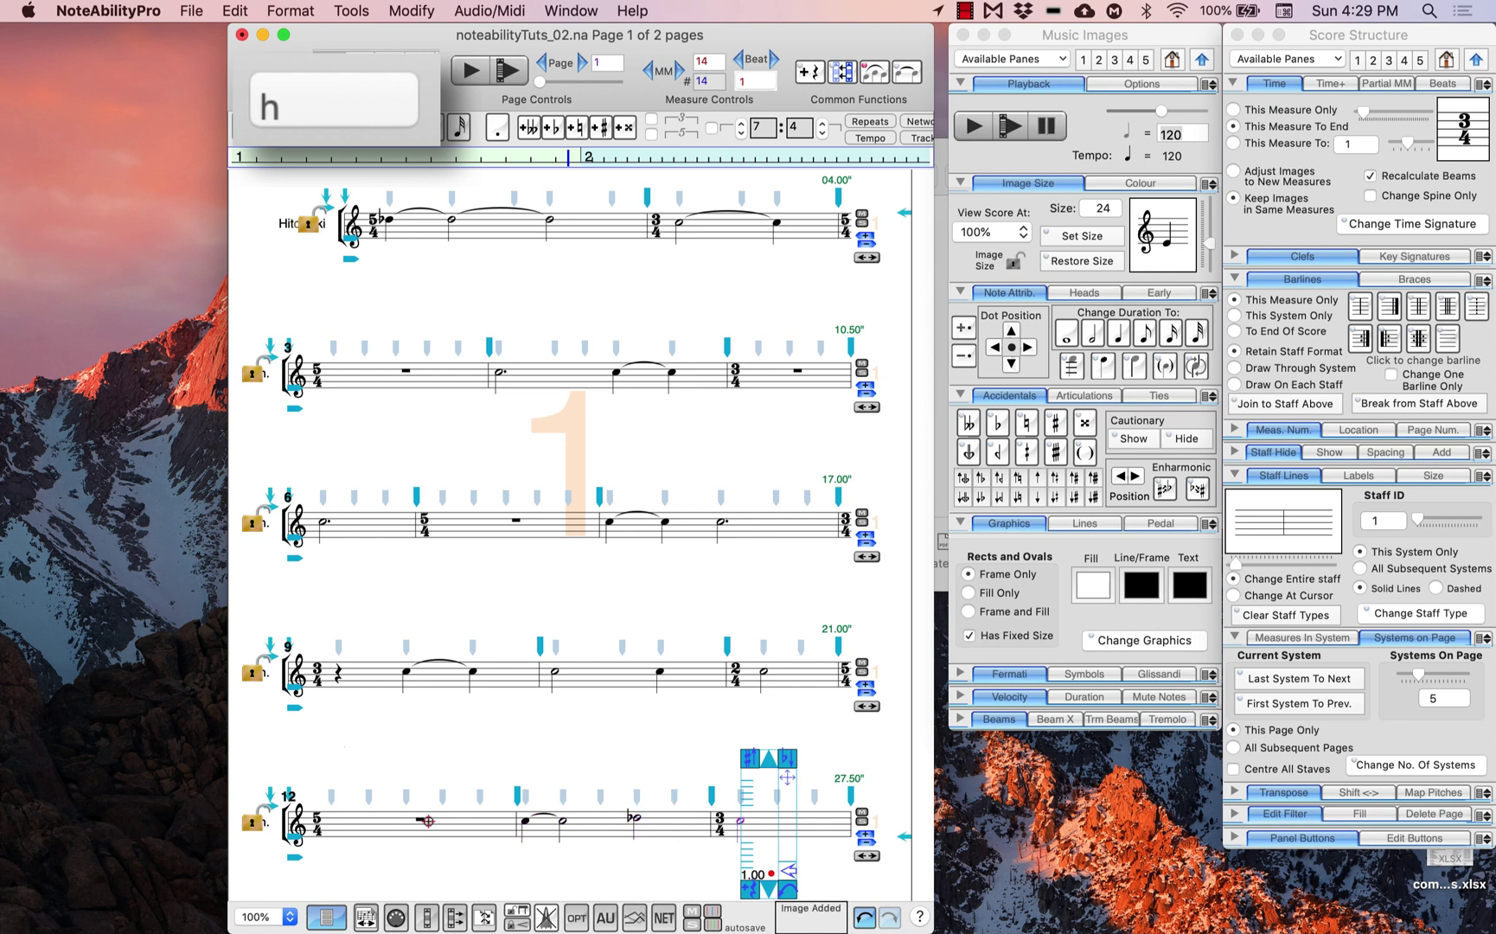
pyautogui.write('hq')
pyautogui.click(741, 824)
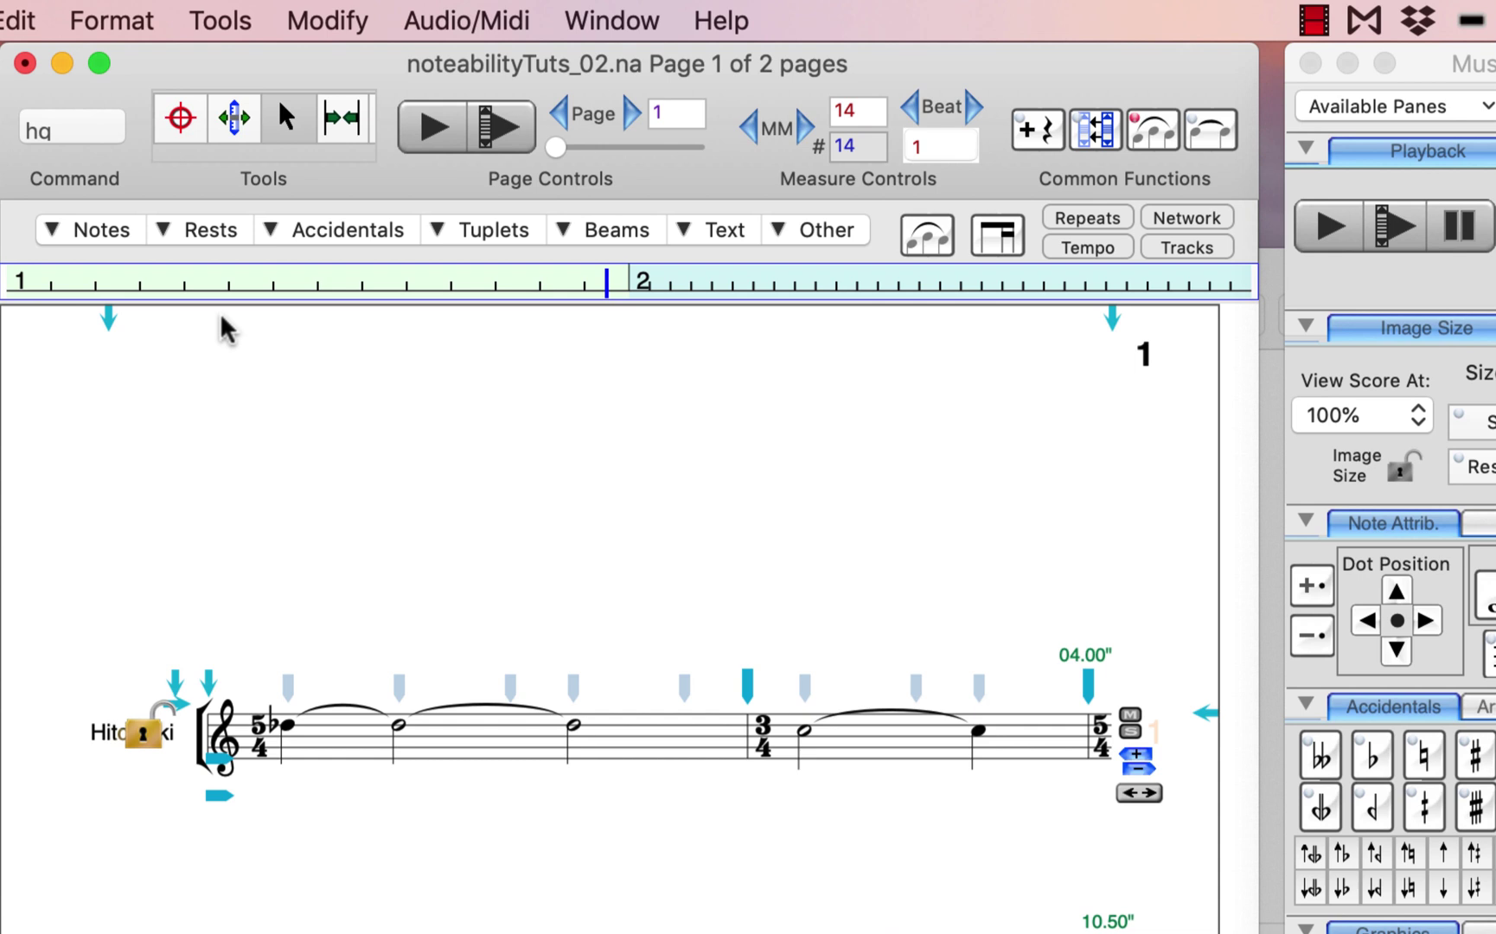
pyautogui.click(181, 118)
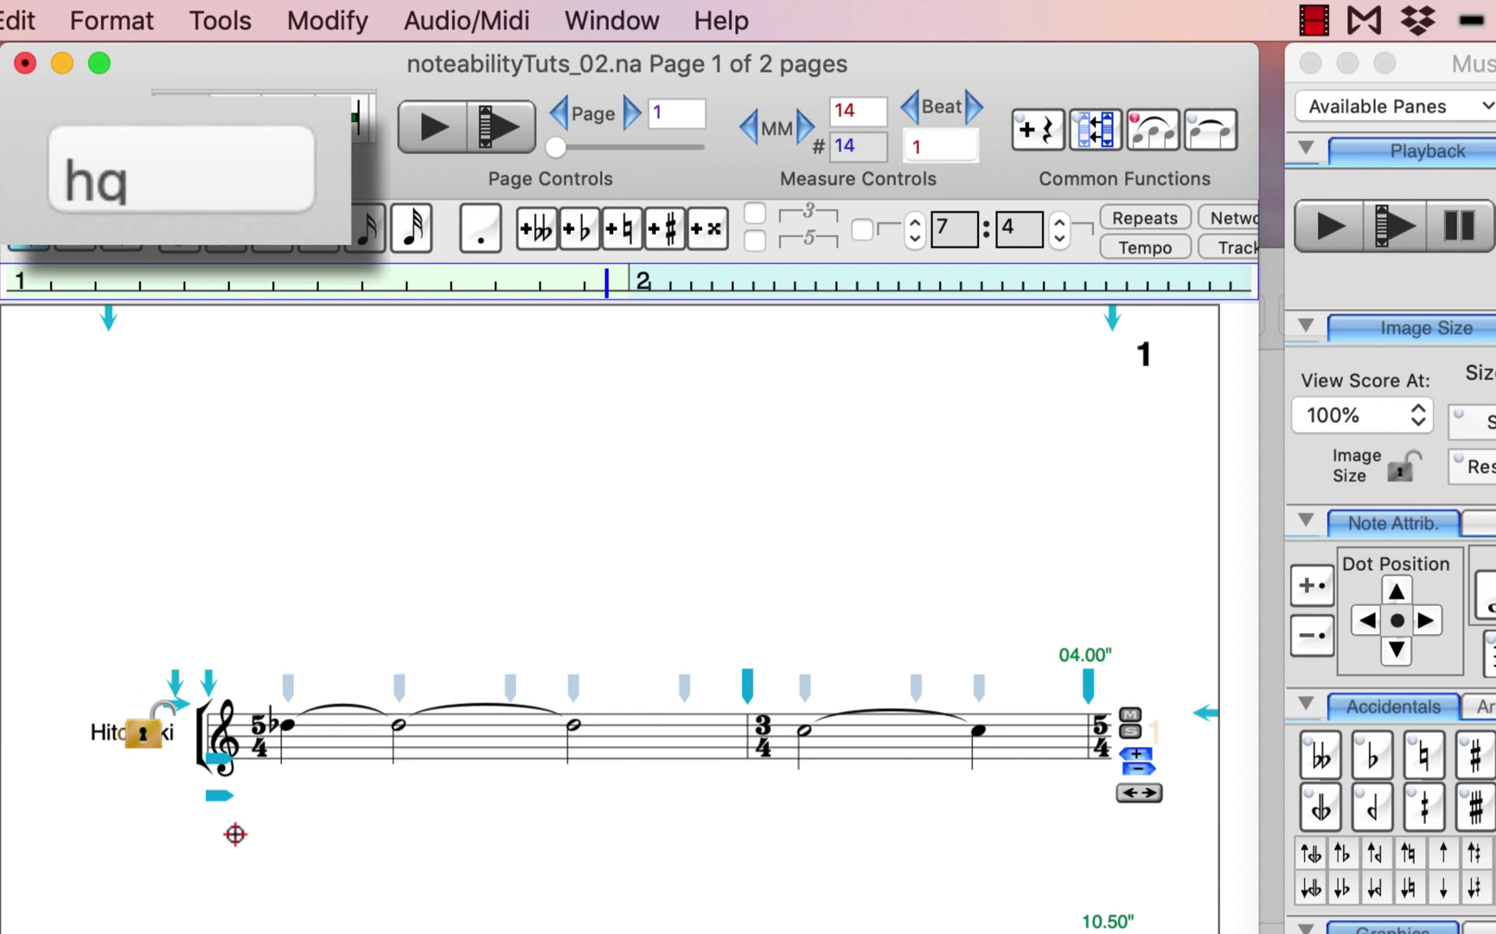
# - Place pp under the first note and p under the first and second systems
pyautogui.write('pp')
pyautogui.click(287, 792)
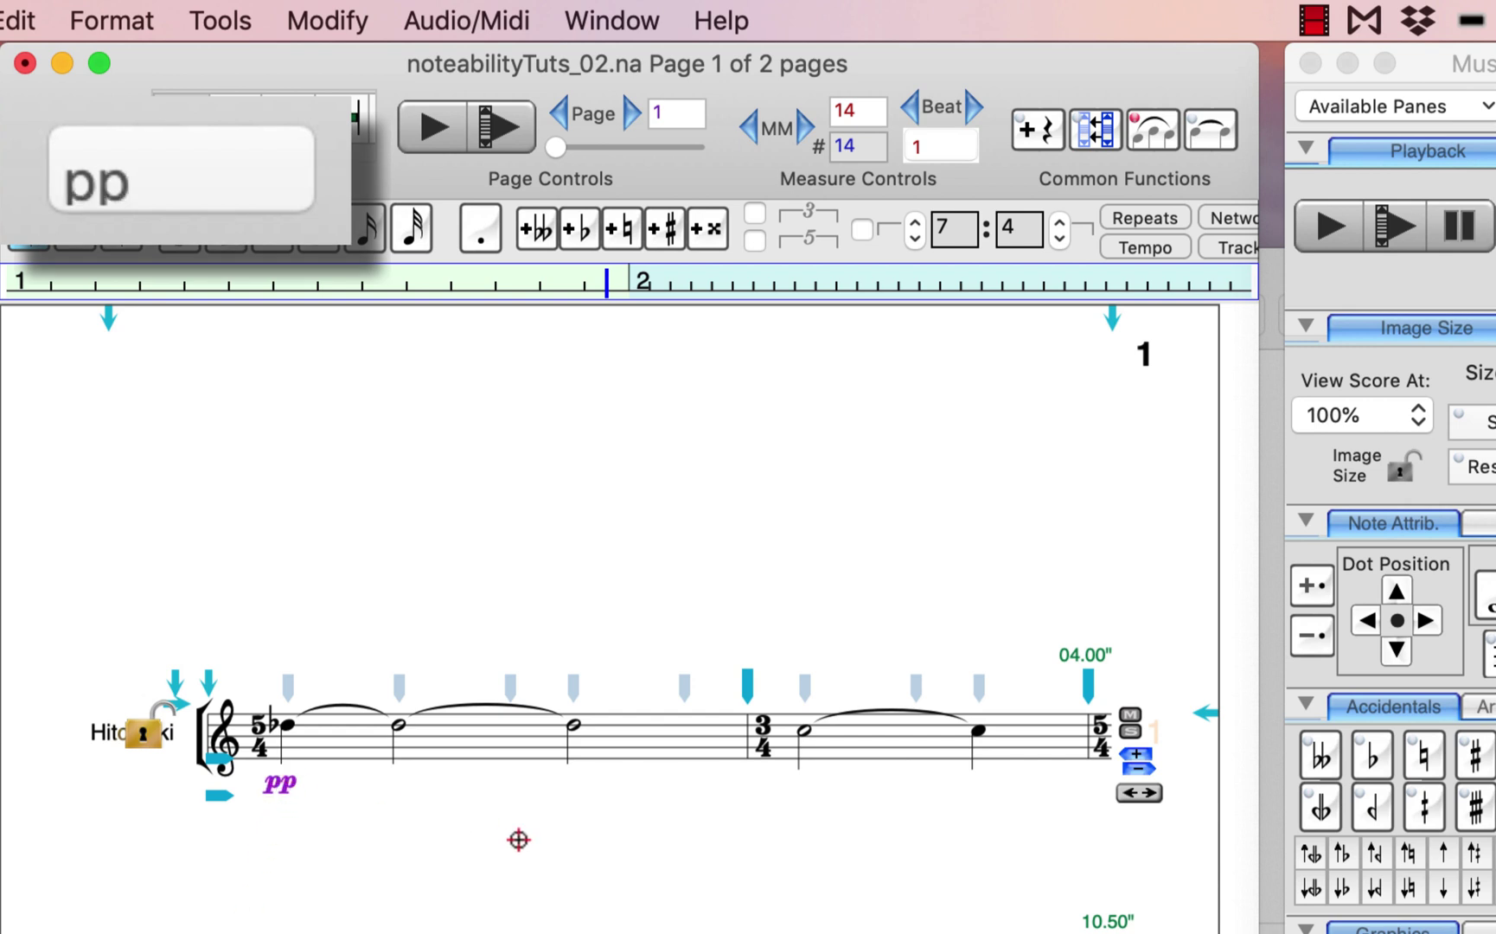
pyautogui.write('p')
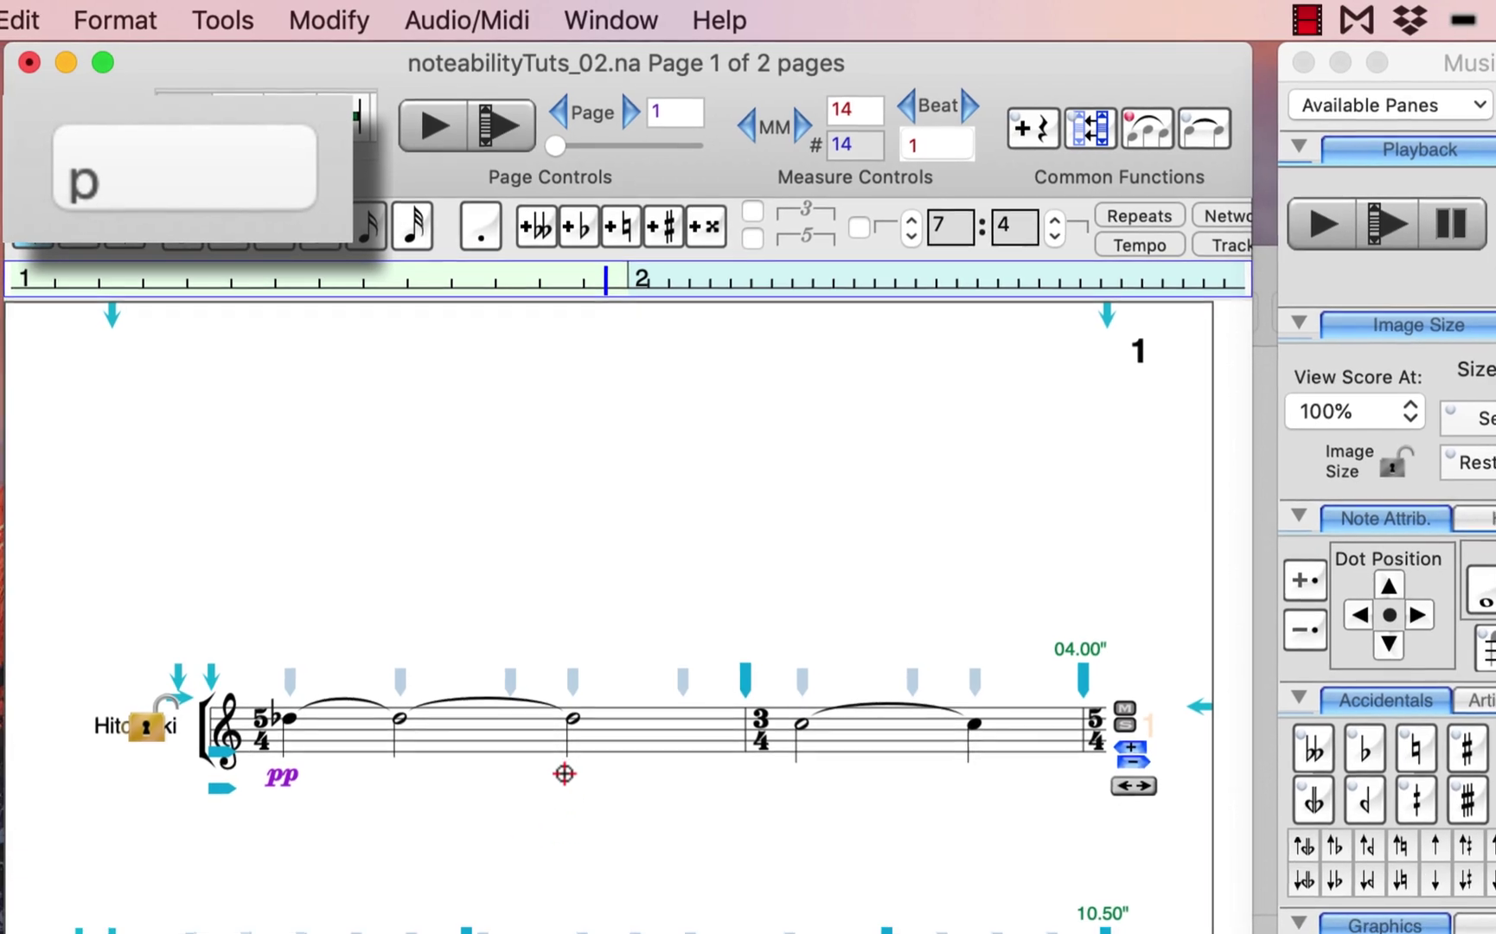
pyautogui.click(567, 785)
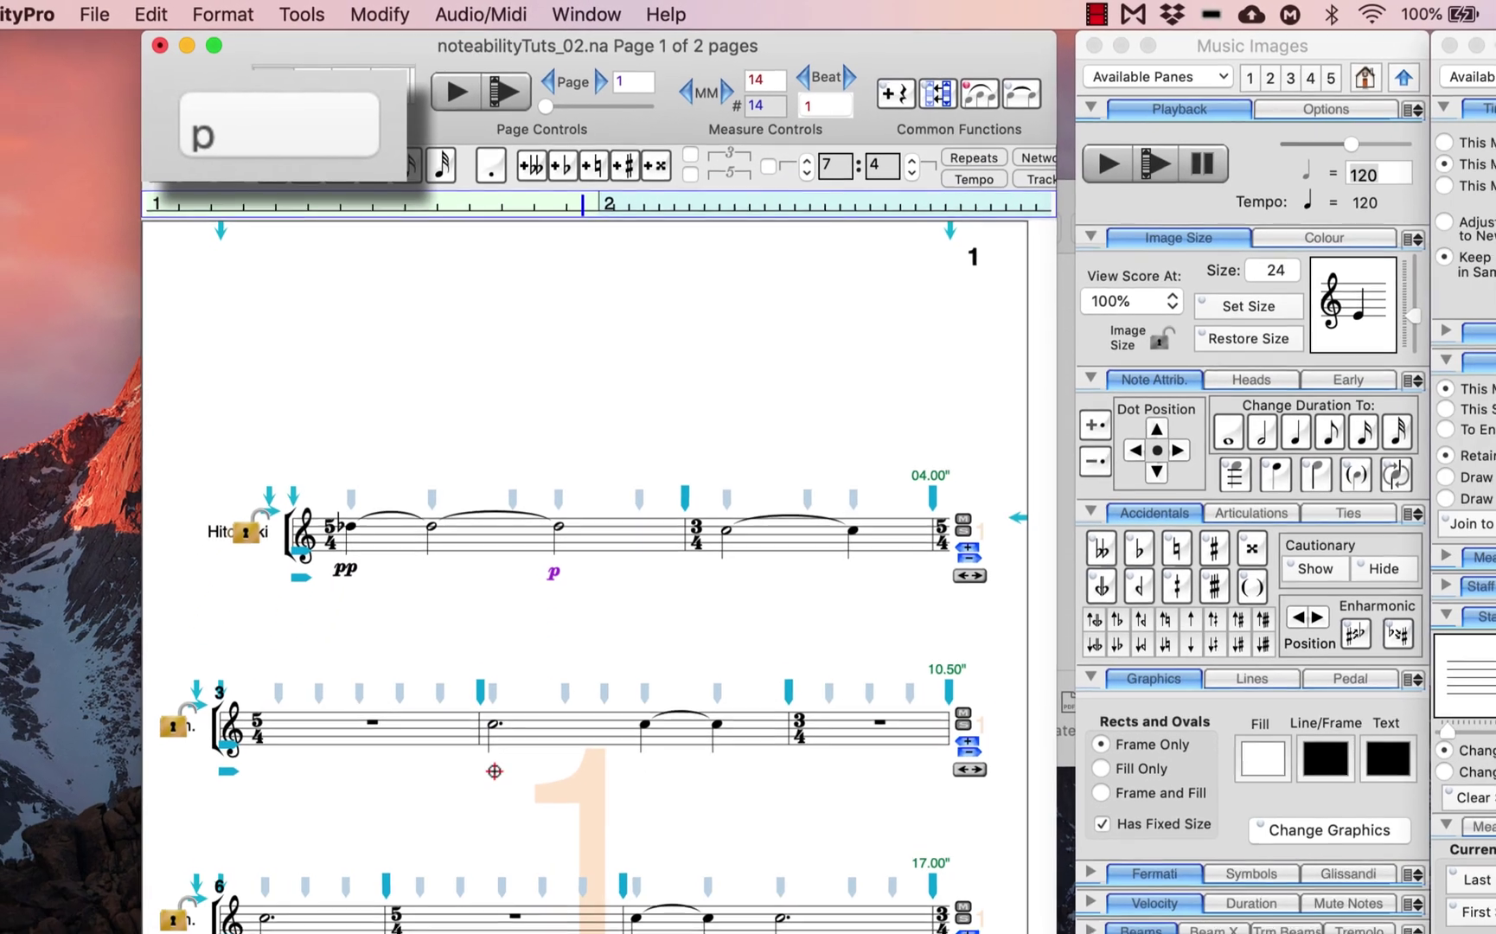
pyautogui.click(494, 771)
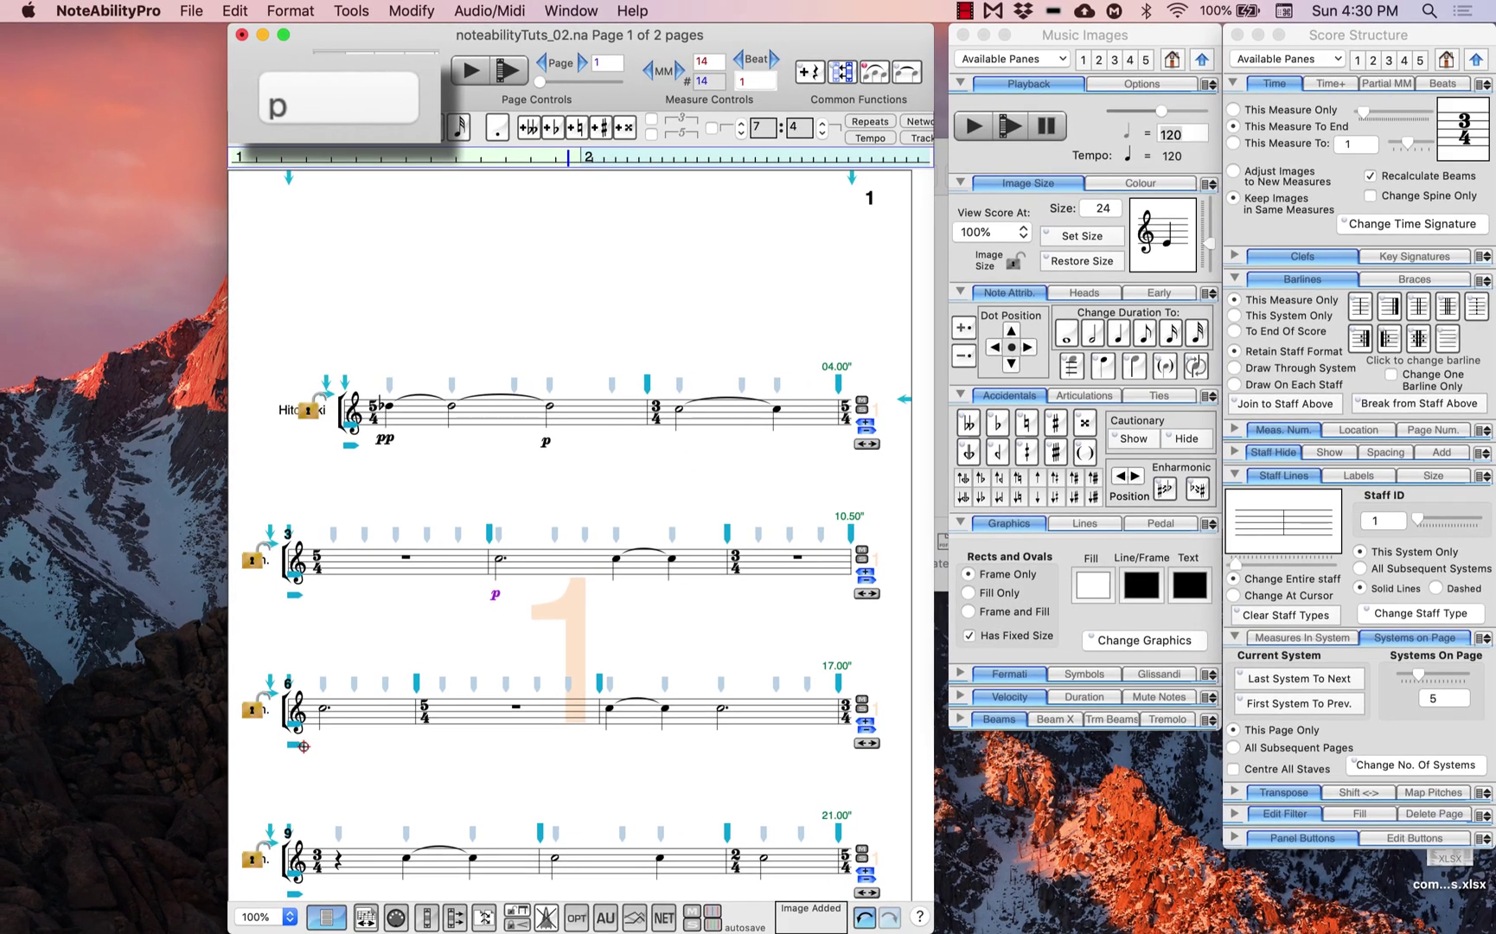
# - Place pp and mp below the third system
pyautogui.press('p')
pyautogui.click(407, 745)
pyautogui.press('BackSpace')
pyautogui.write('mp')
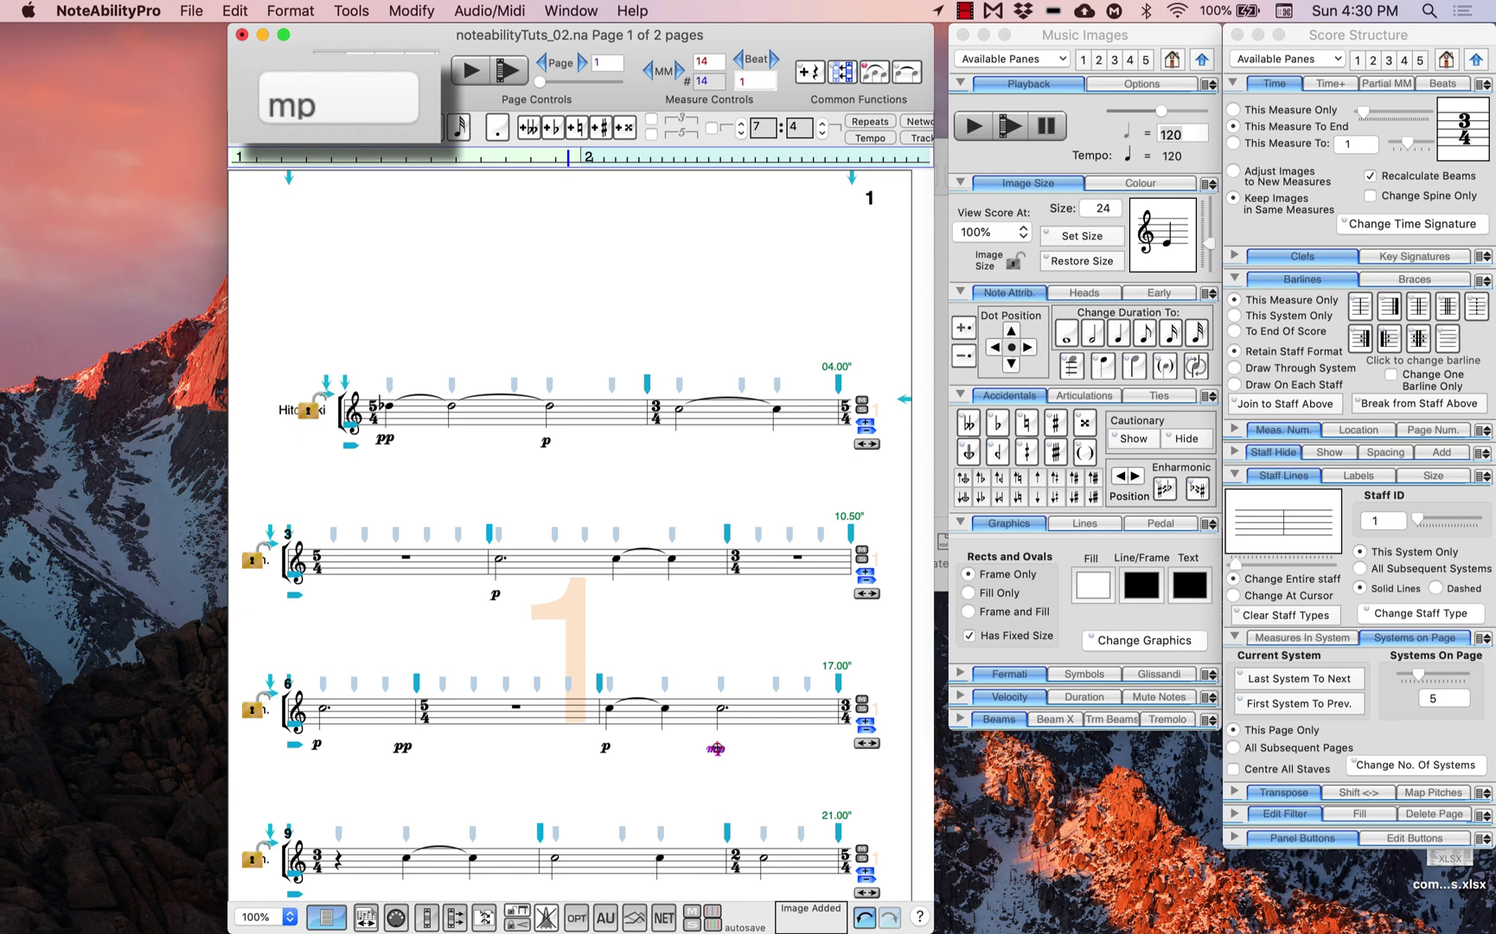
pyautogui.click(716, 747)
# - Place pp, mf and p under the fourth system
pyautogui.scroll(-5, 716, 748)
pyautogui.write('pp')
pyautogui.click(400, 653)
pyautogui.write('mf')
pyautogui.click(548, 654)
pyautogui.write('p')
pyautogui.click(764, 653)
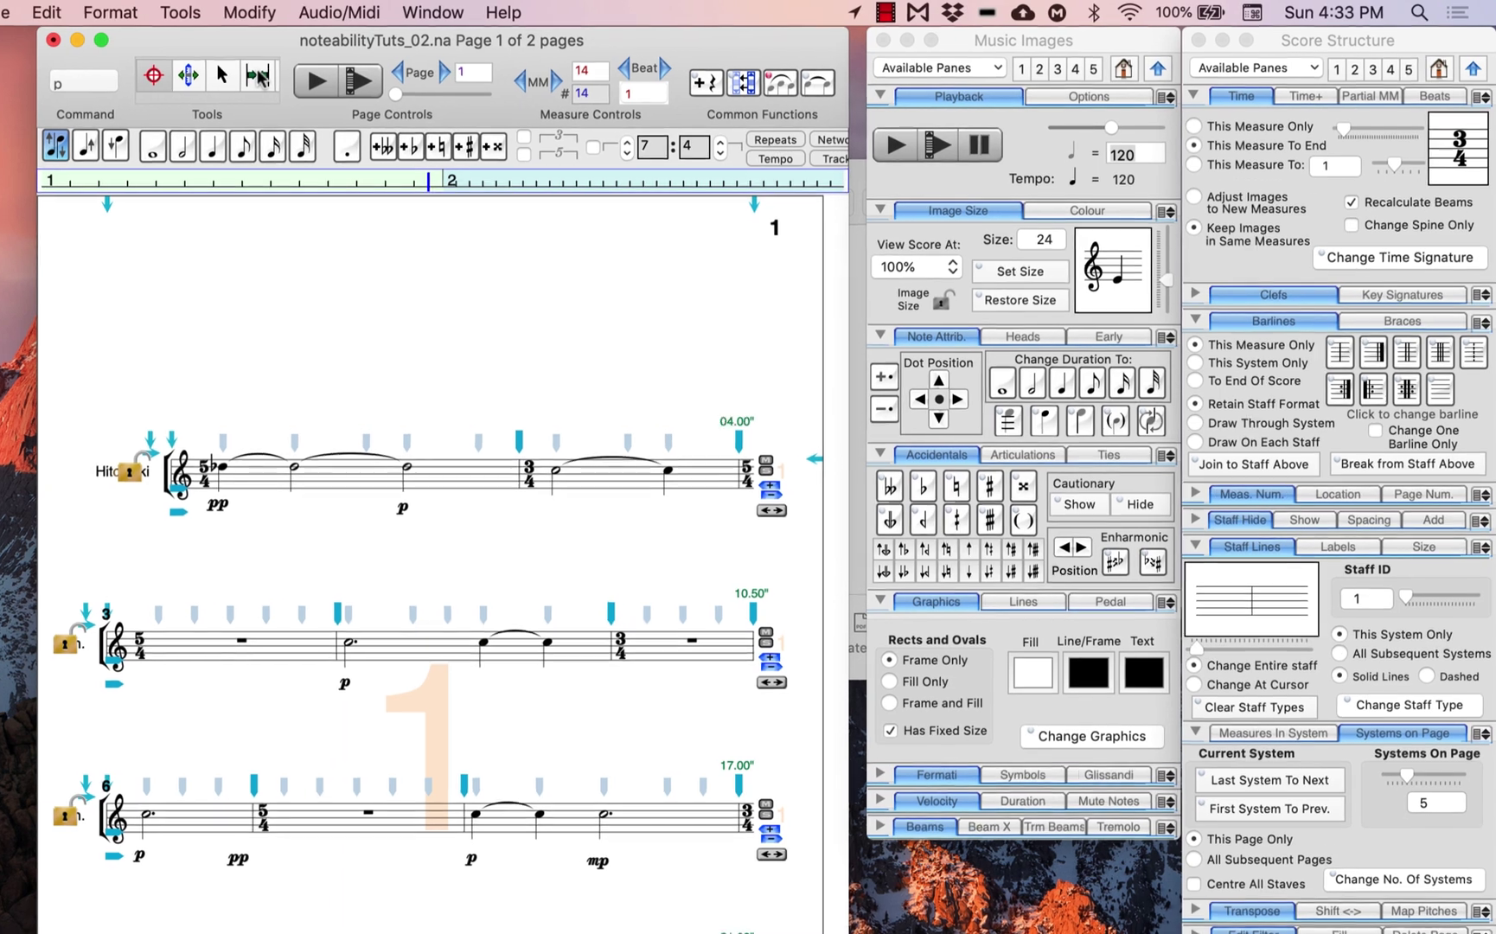
# - Draw a crescendo from pp to p and a decrescendo under measure 2 of system 1
pyautogui.hscroll(5, 260, 78)
pyautogui.click(225, 78)
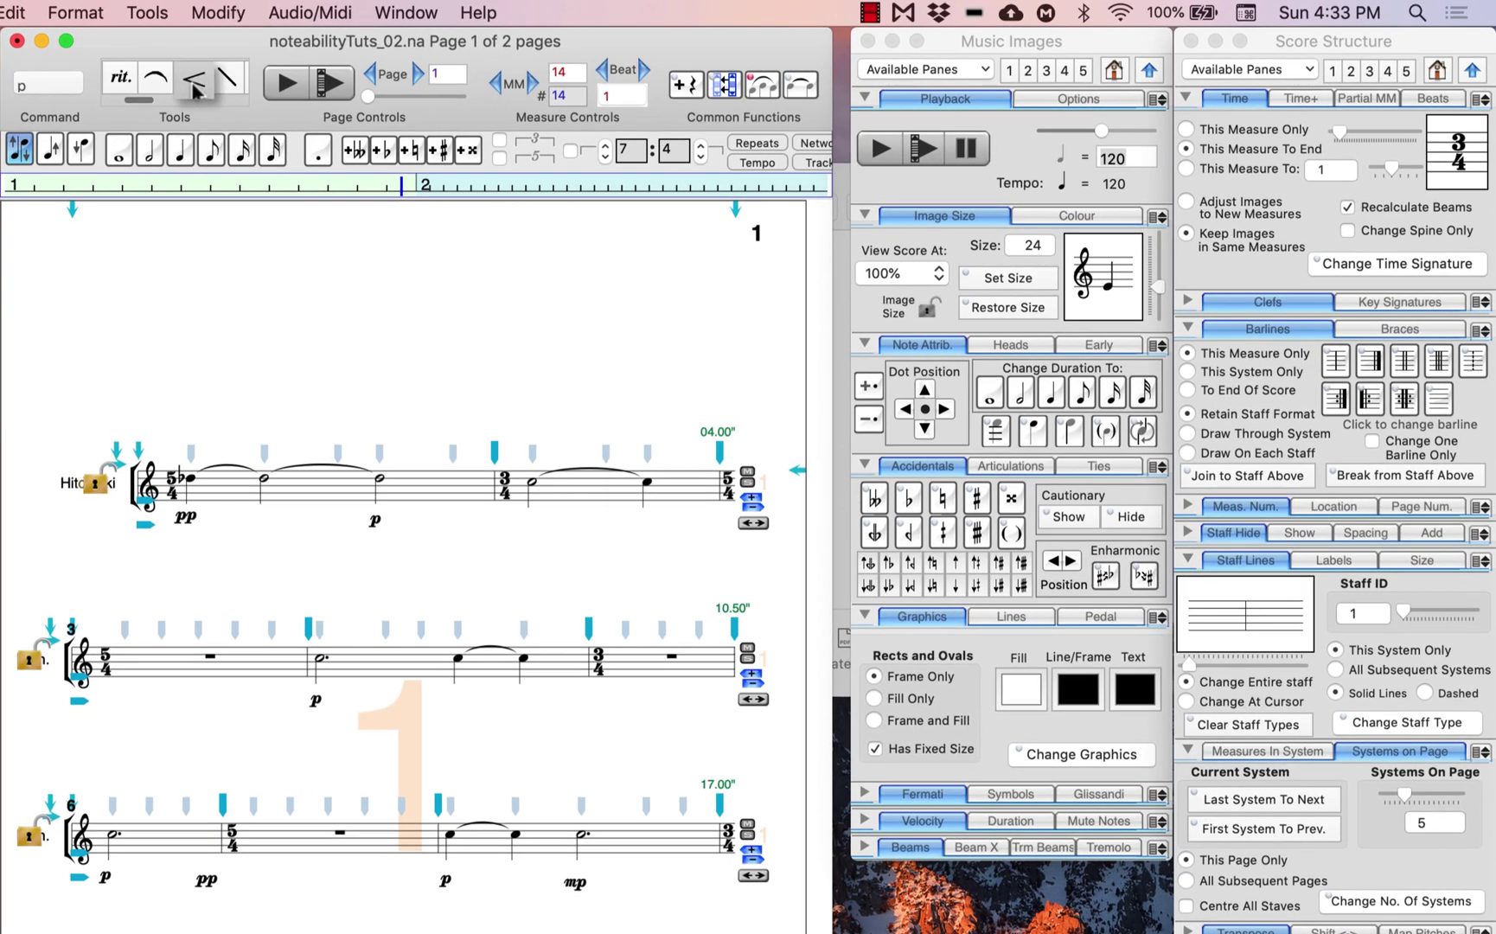
pyautogui.click(208, 519)
pyautogui.moveTo(250, 519); pyautogui.dragTo(365, 524)
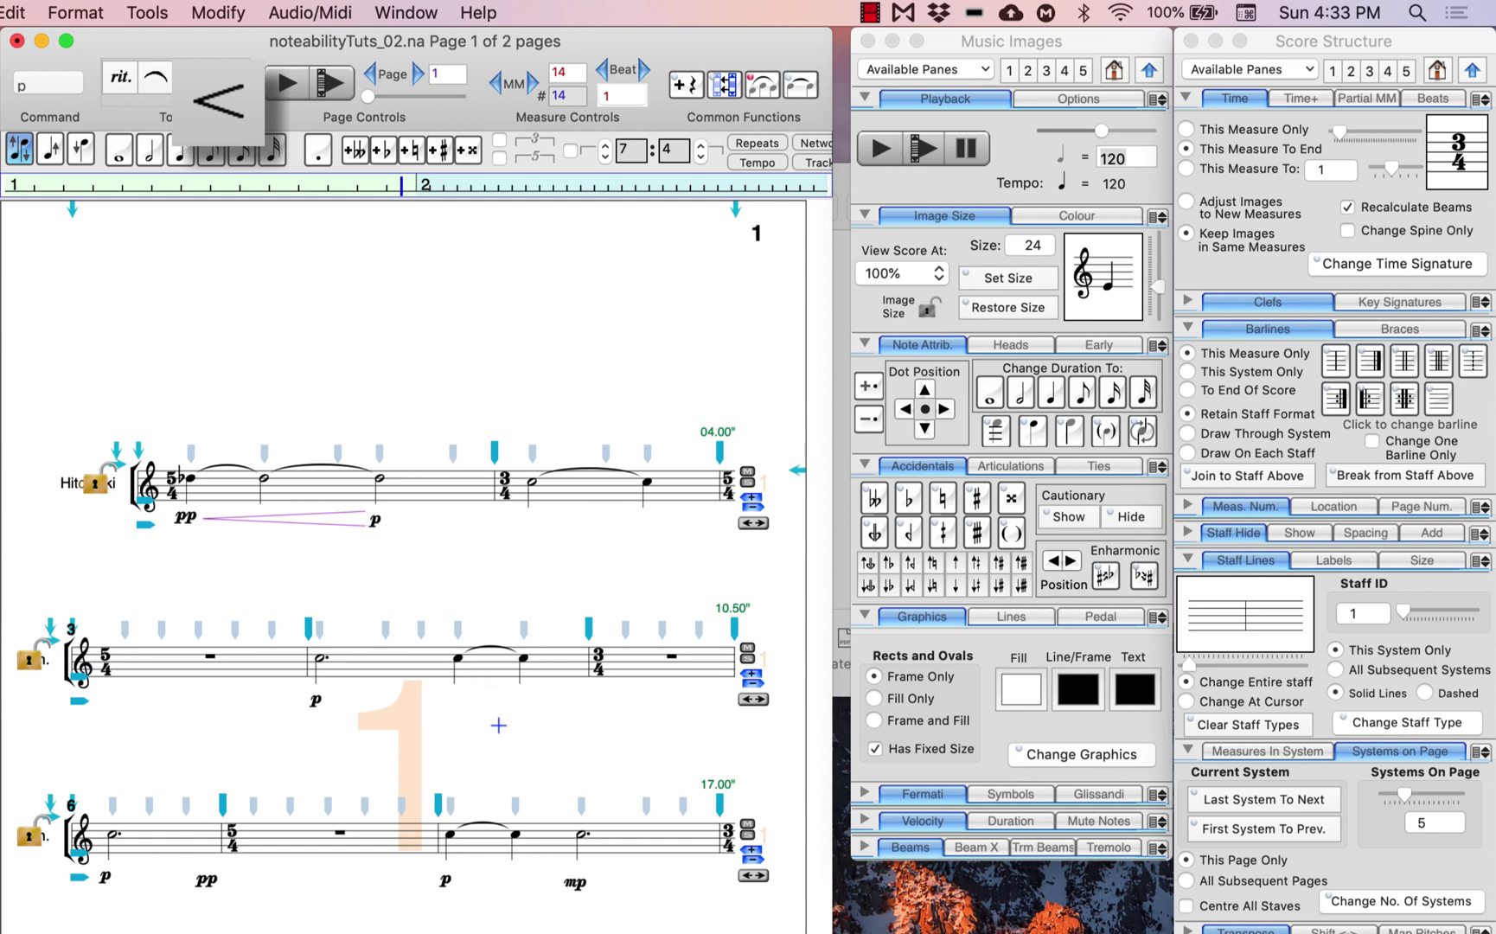
pyautogui.scroll(-3, 492, 711)
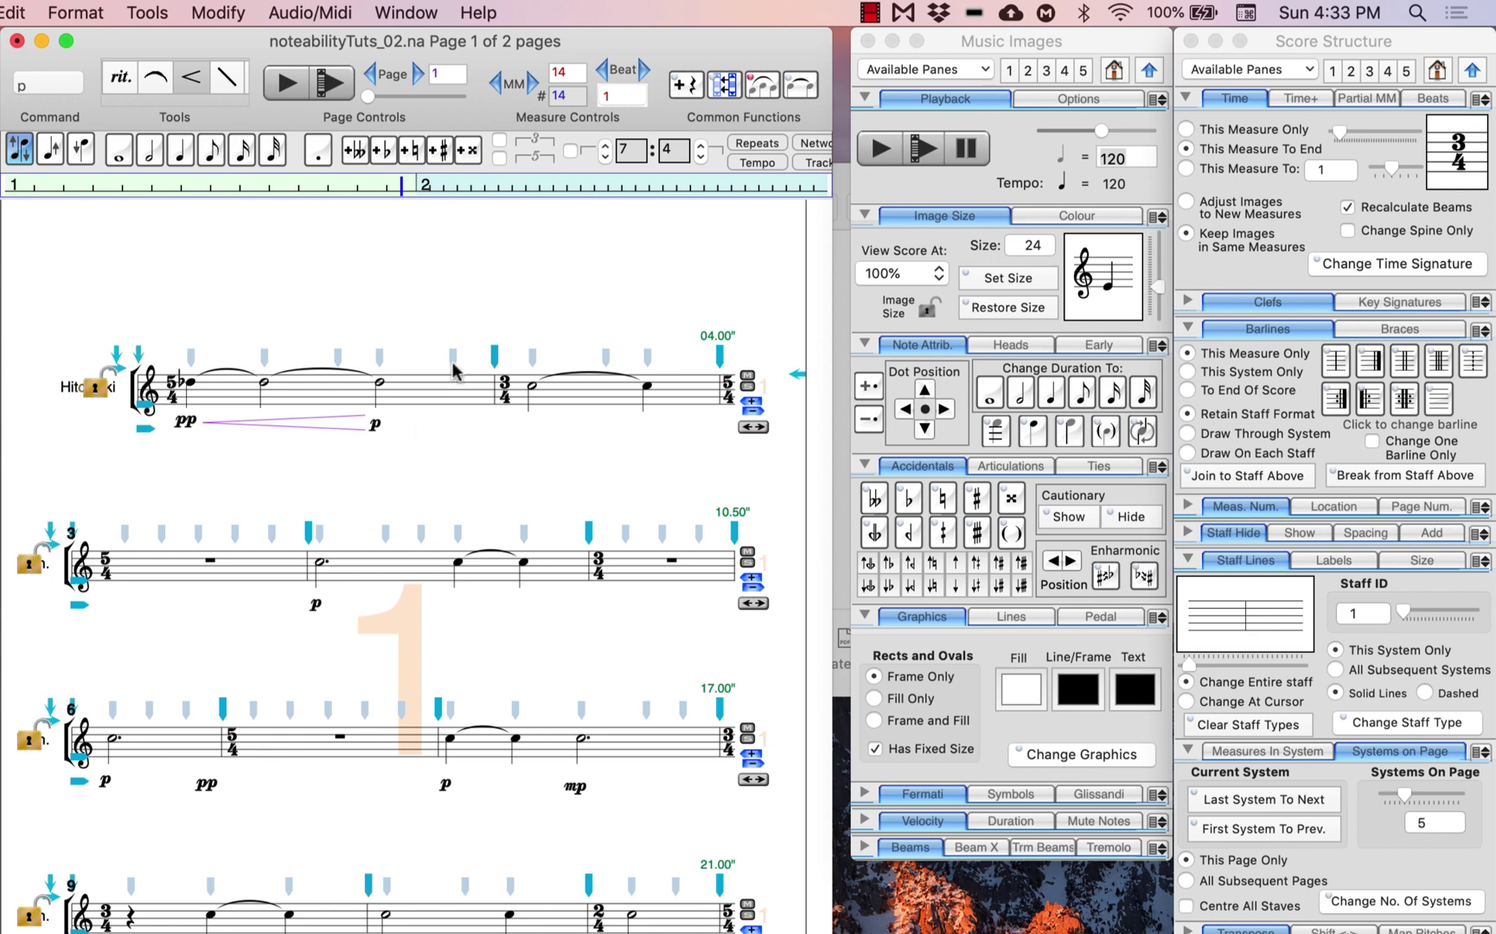
pyautogui.moveTo(527, 285); pyautogui.dragTo(346, 317)
pyautogui.press('Delete')
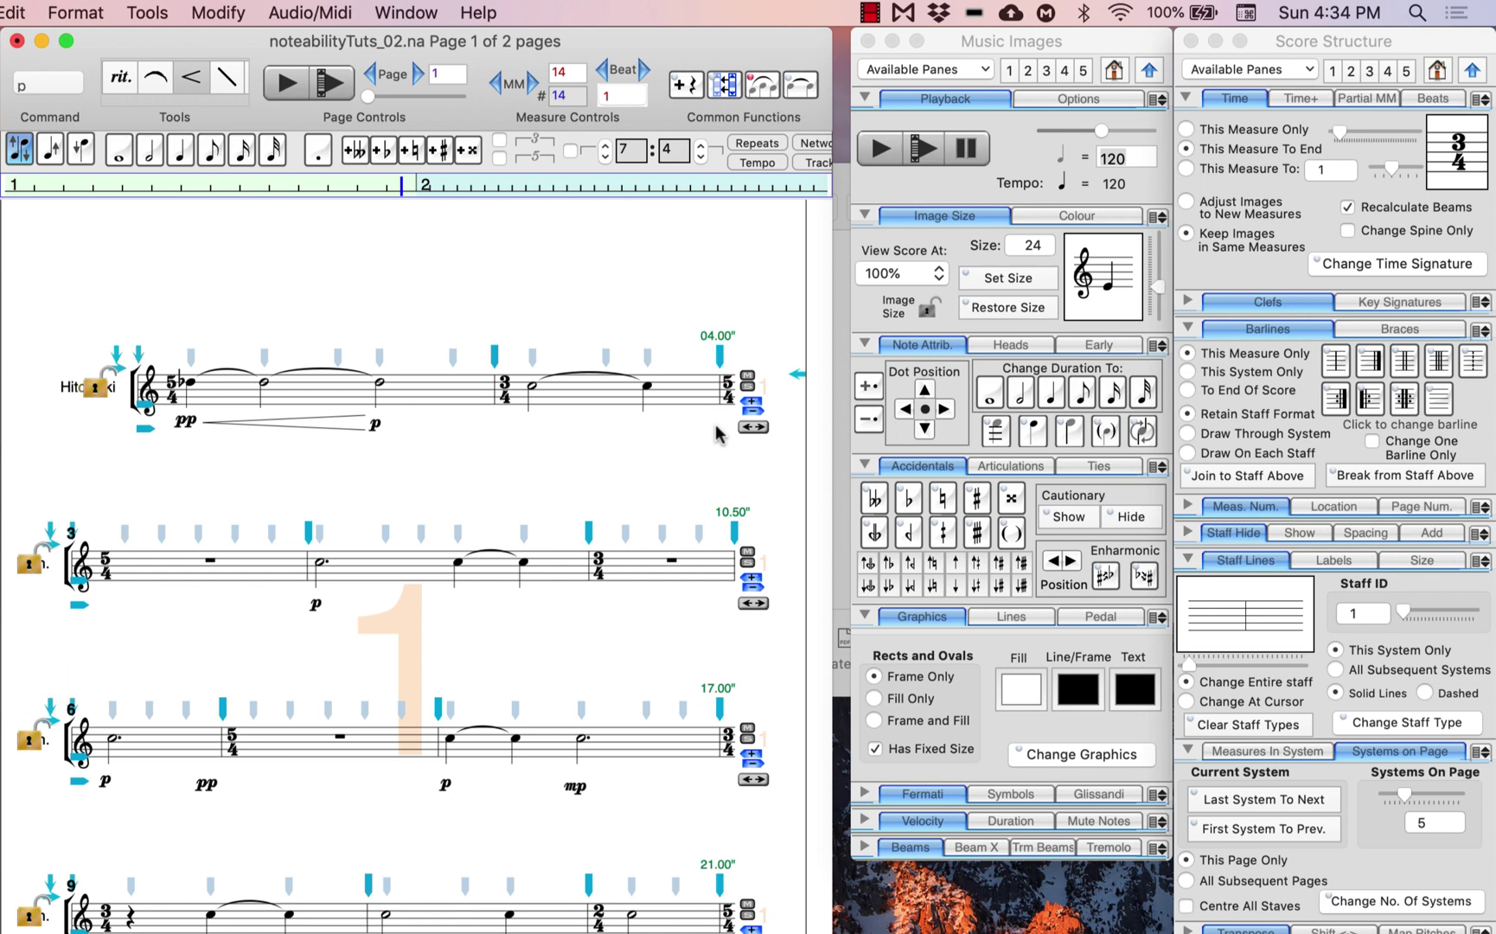
pyautogui.moveTo(716, 425); pyautogui.dragTo(646, 437)
pyautogui.moveTo(546, 473); pyautogui.dragTo(327, 483)
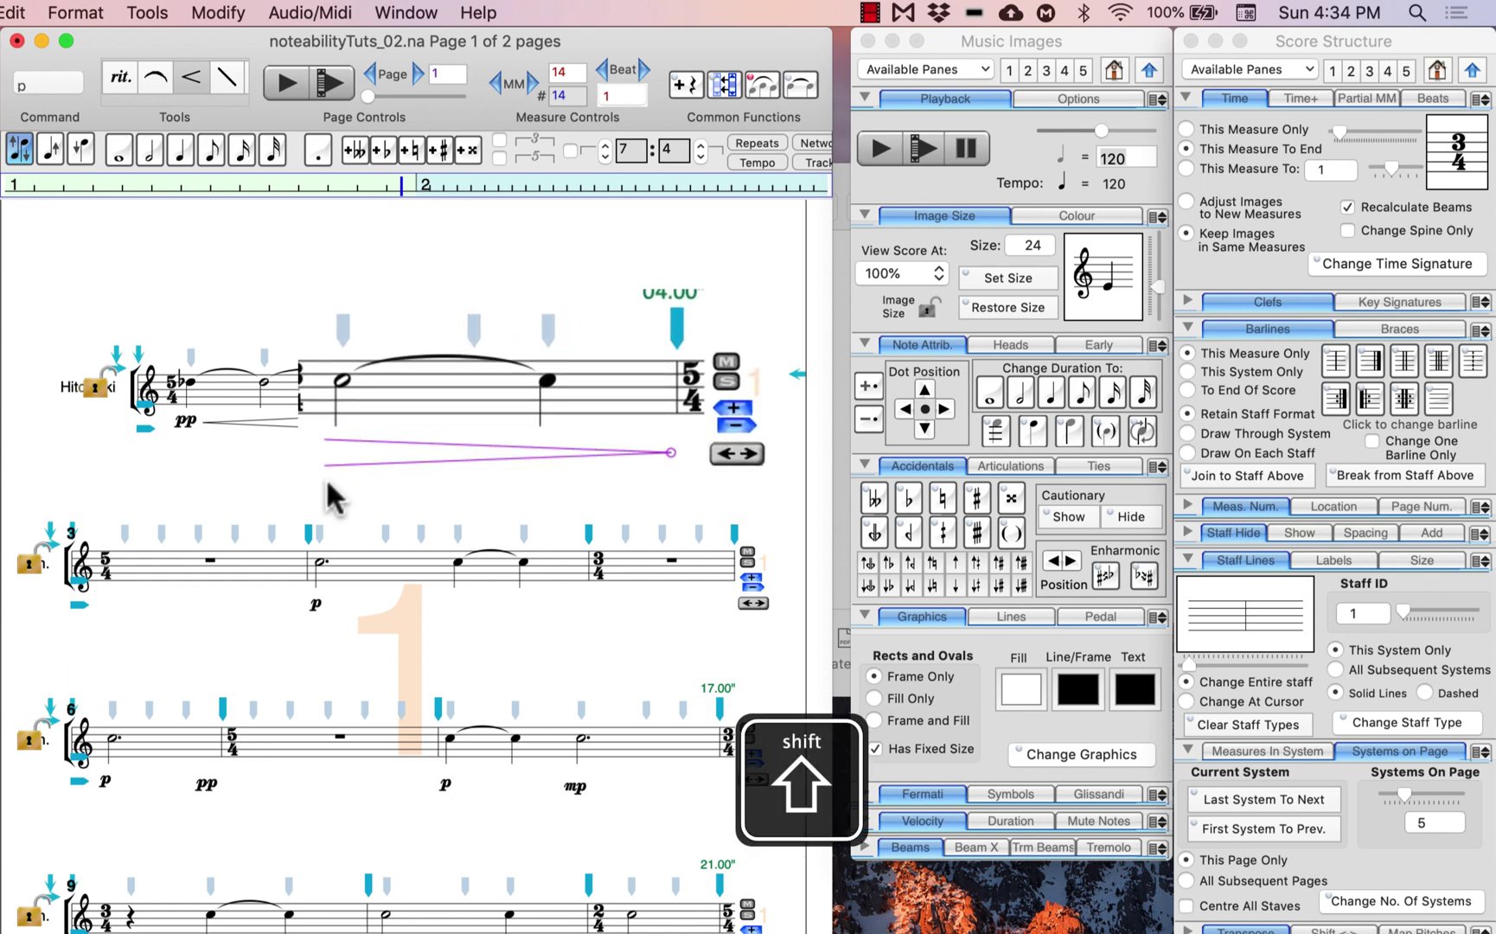
# - Add a hairpin in system 2's last measure and a p-to-mp crescendo in system 3
pyautogui.moveTo(588, 598); pyautogui.dragTo(449, 638)
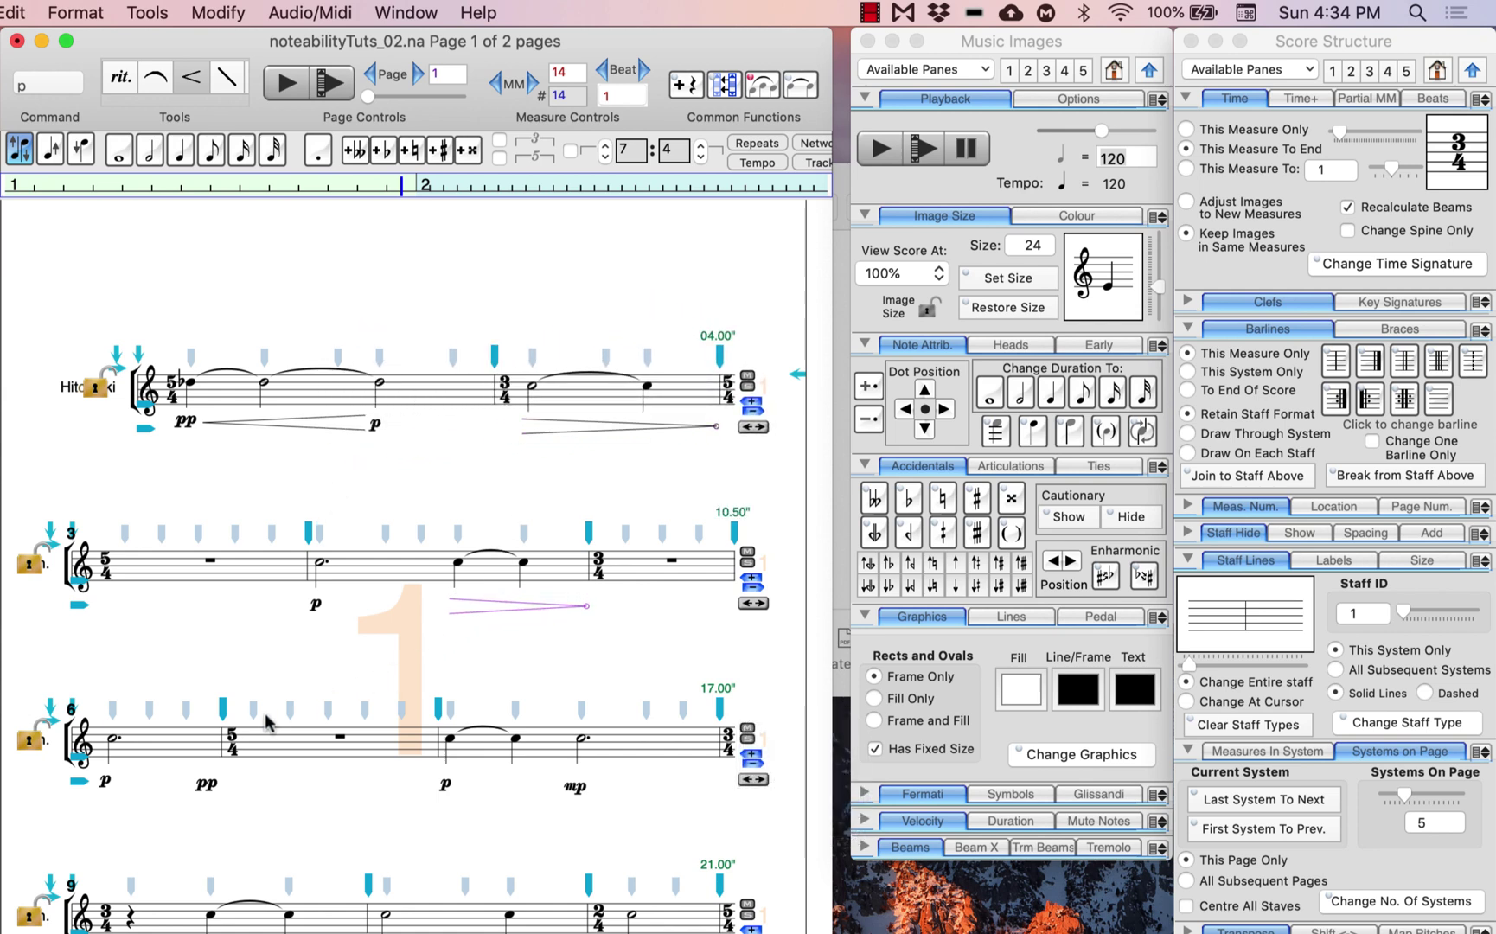
pyautogui.moveTo(157, 786)
pyautogui.mouseDown()
pyautogui.moveTo(187, 782)
pyautogui.moveTo(159, 785)
pyautogui.mouseUp()
pyautogui.press('Delete')
pyautogui.moveTo(456, 785); pyautogui.dragTo(553, 785)
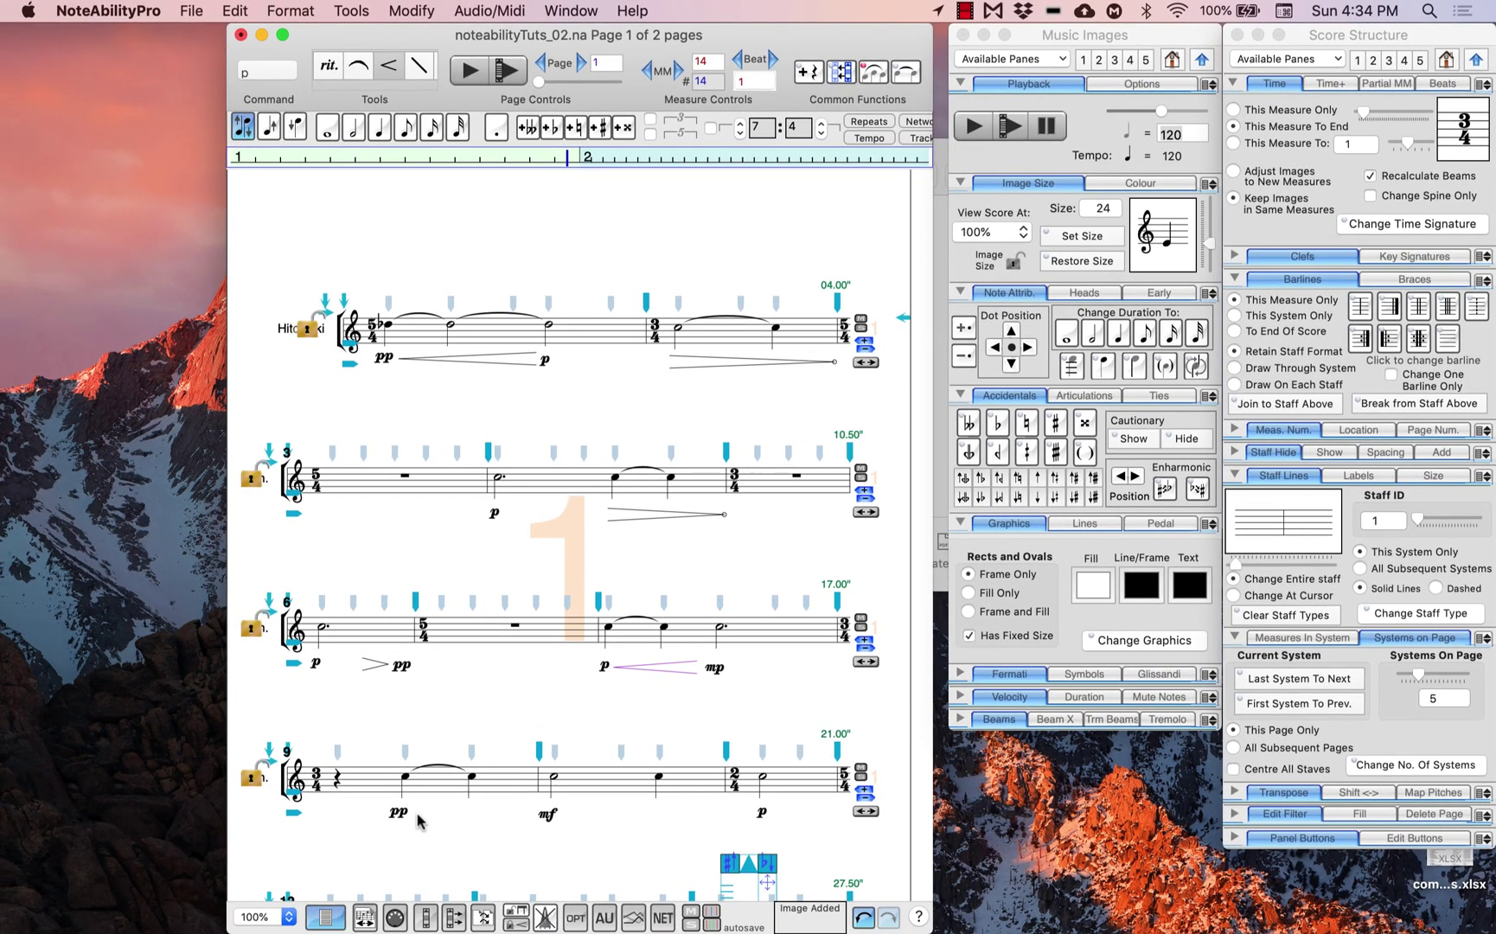
# - Draw crescendo and decrescendo hairpins after pp and into p in the fourth and bottom systems
pyautogui.moveTo(414, 814); pyautogui.dragTo(533, 820)
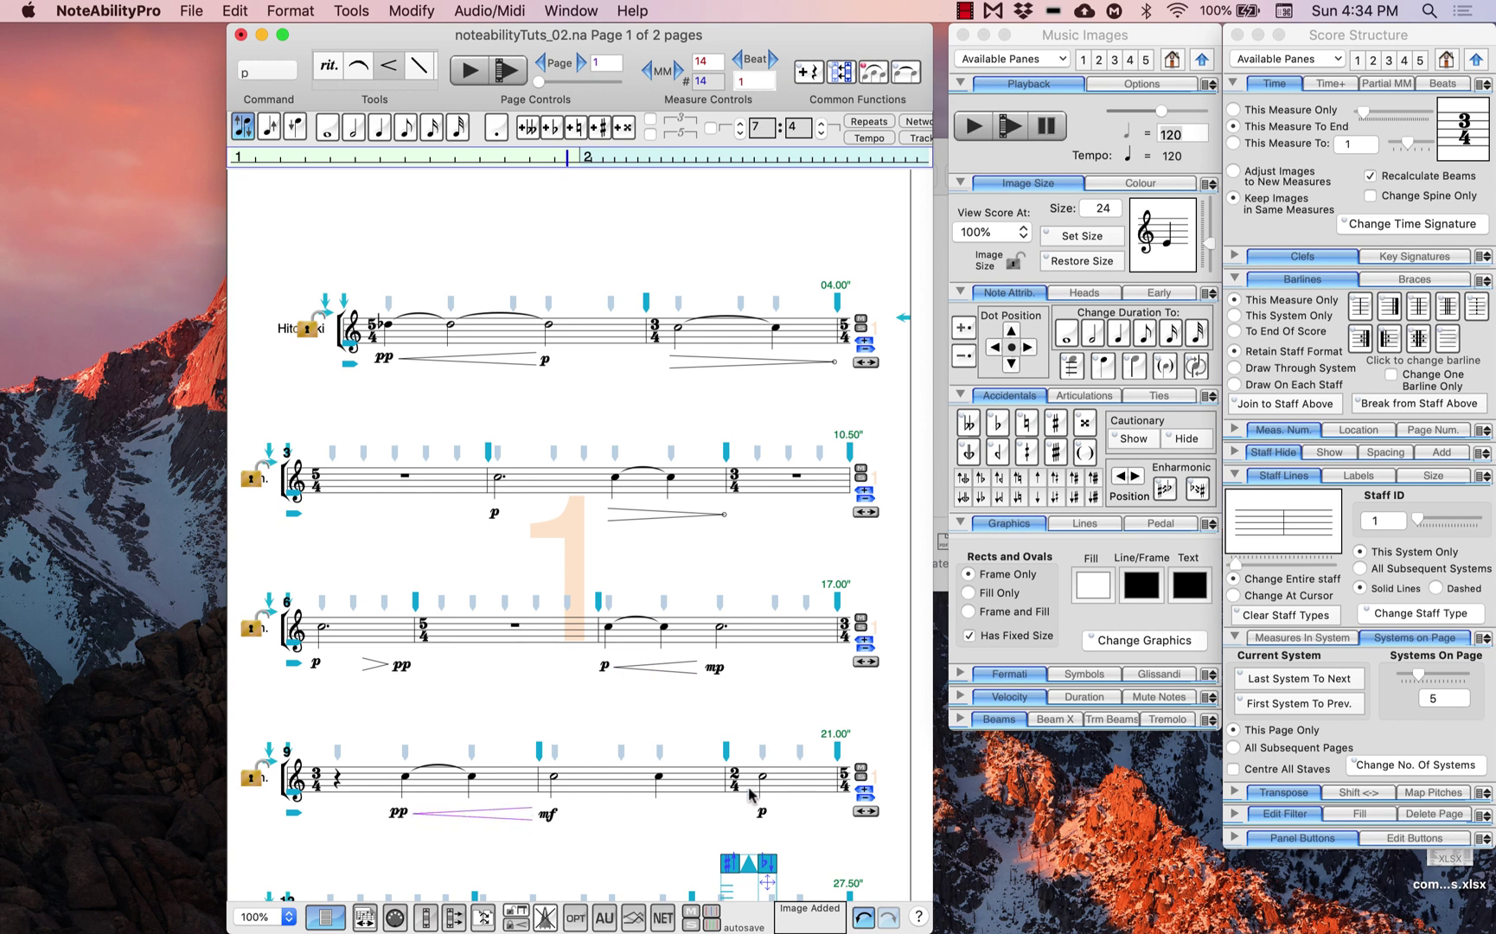
pyautogui.moveTo(749, 813); pyautogui.dragTo(655, 819)
pyautogui.scroll(-5, 655, 820)
pyautogui.moveTo(493, 808); pyautogui.dragTo(595, 811)
pyautogui.moveTo(850, 808); pyautogui.dragTo(723, 813)
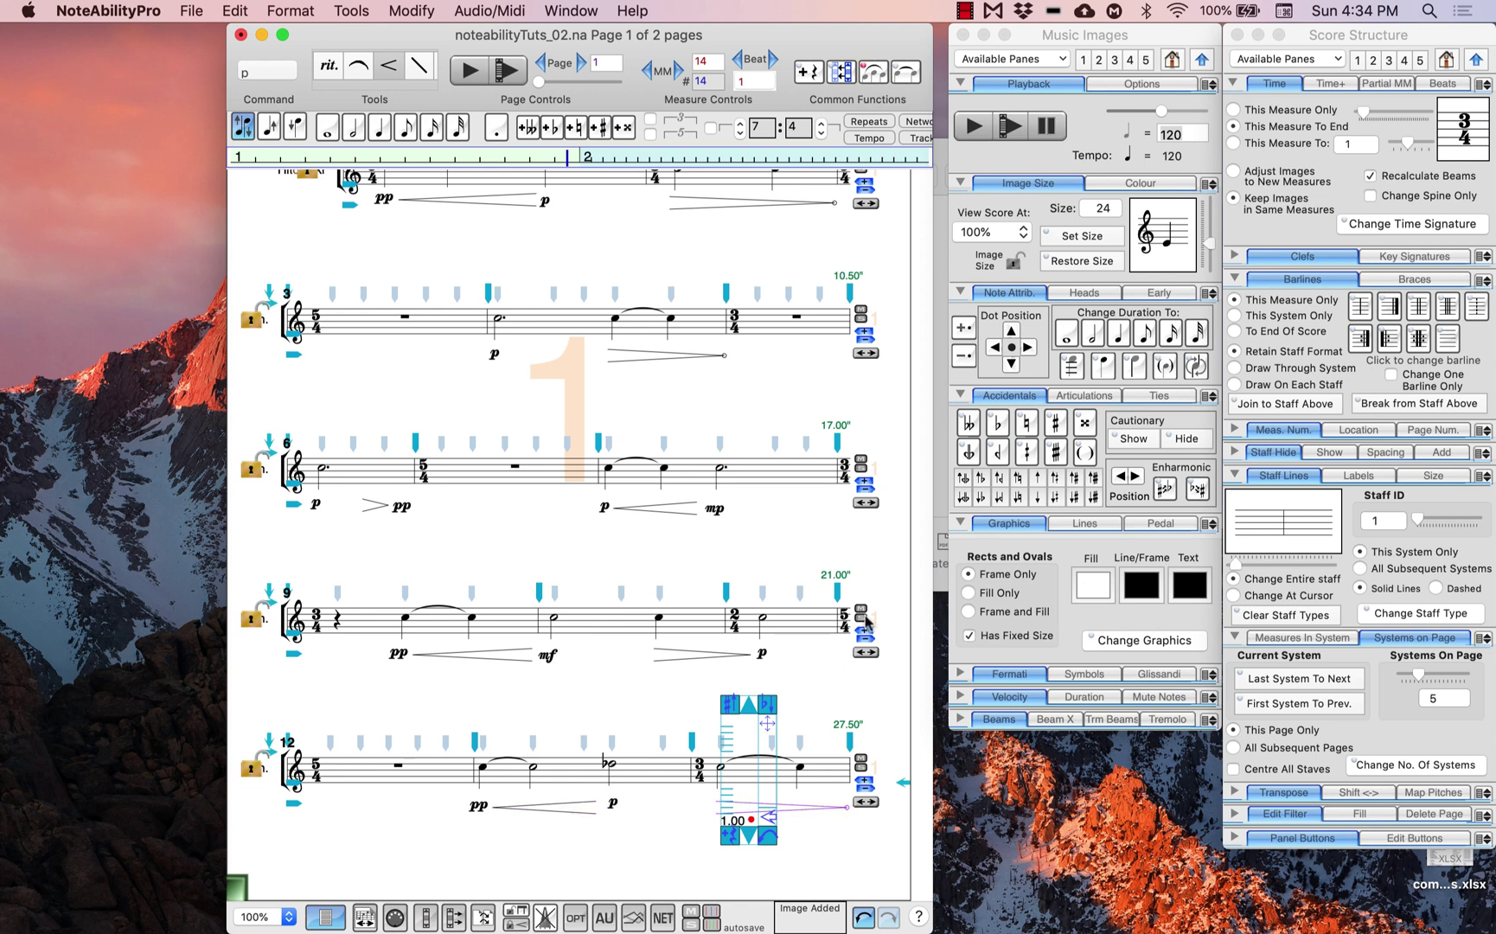
pyautogui.scroll(8, 868, 360)
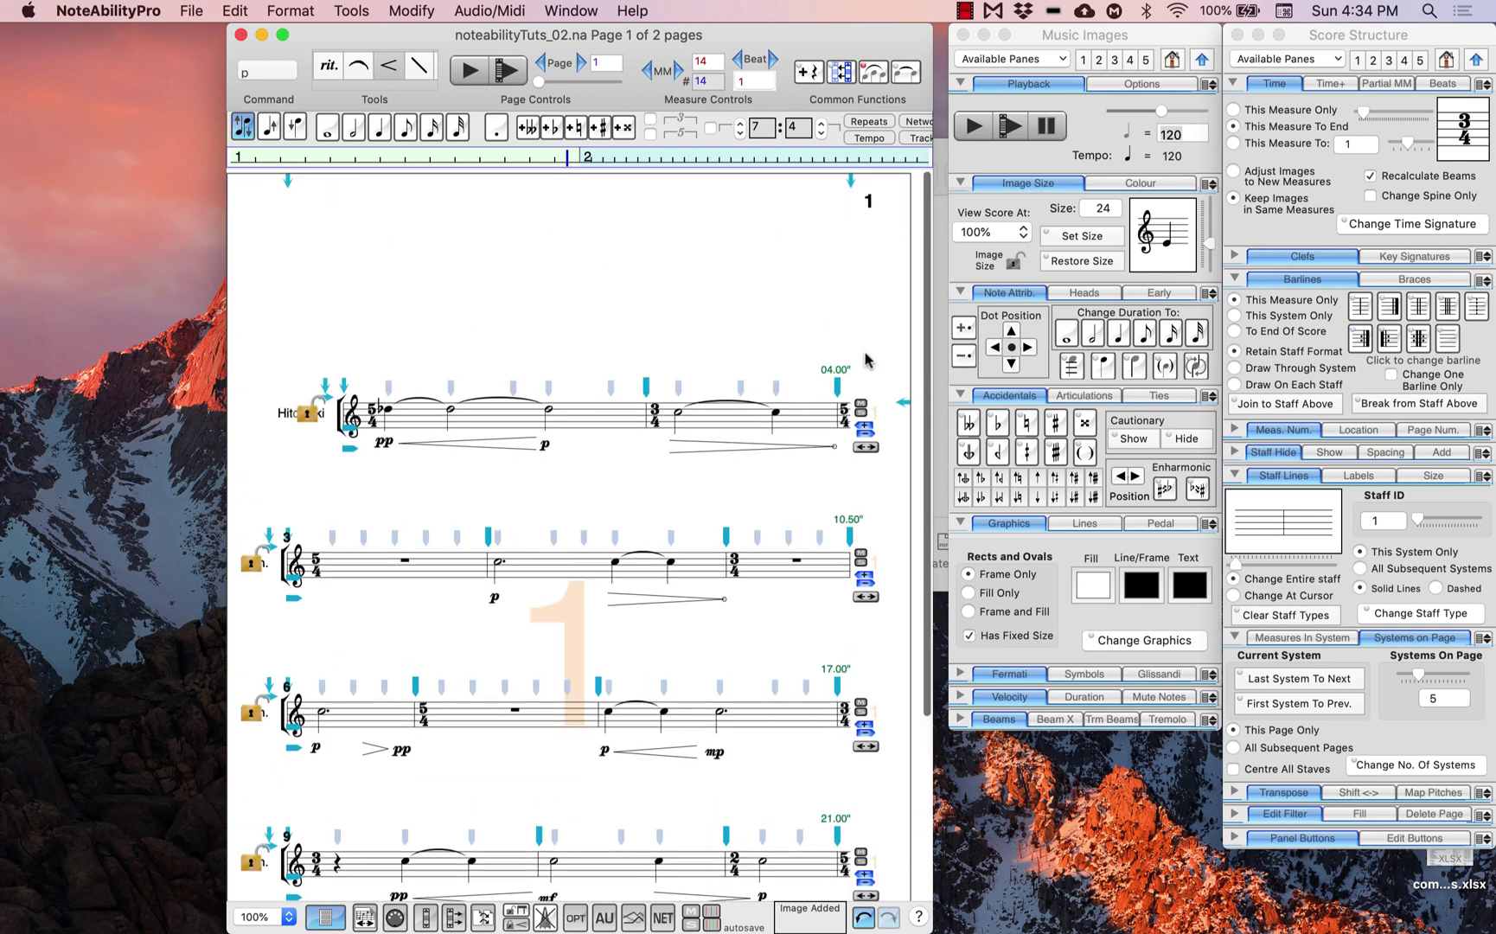
pyautogui.hscroll(-5, 363, 73)
pyautogui.click(386, 68)
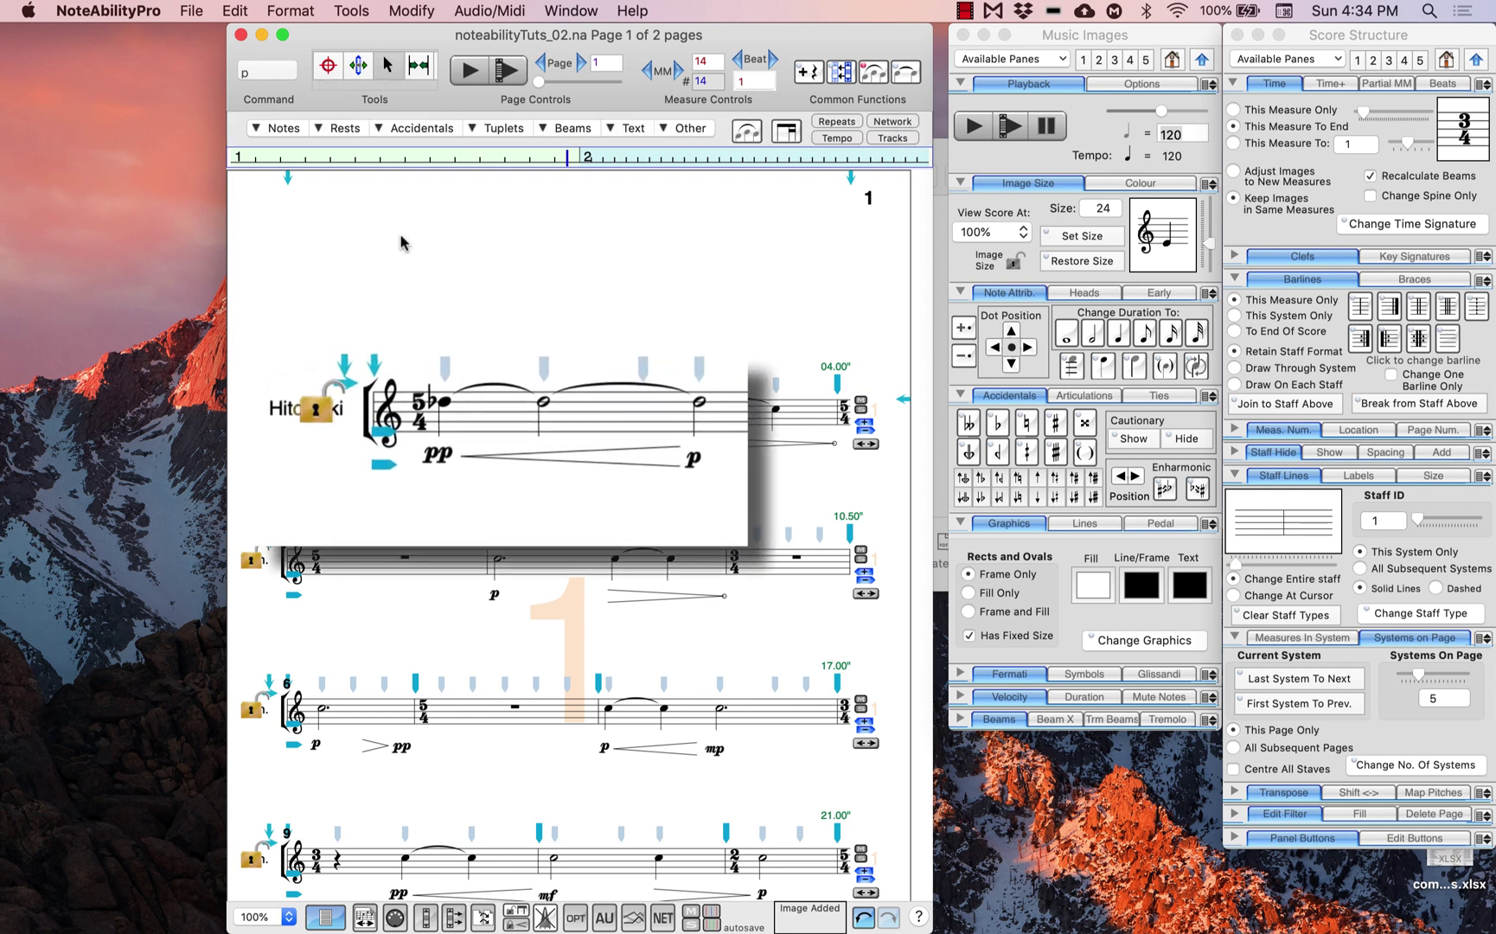
pyautogui.click(463, 456)
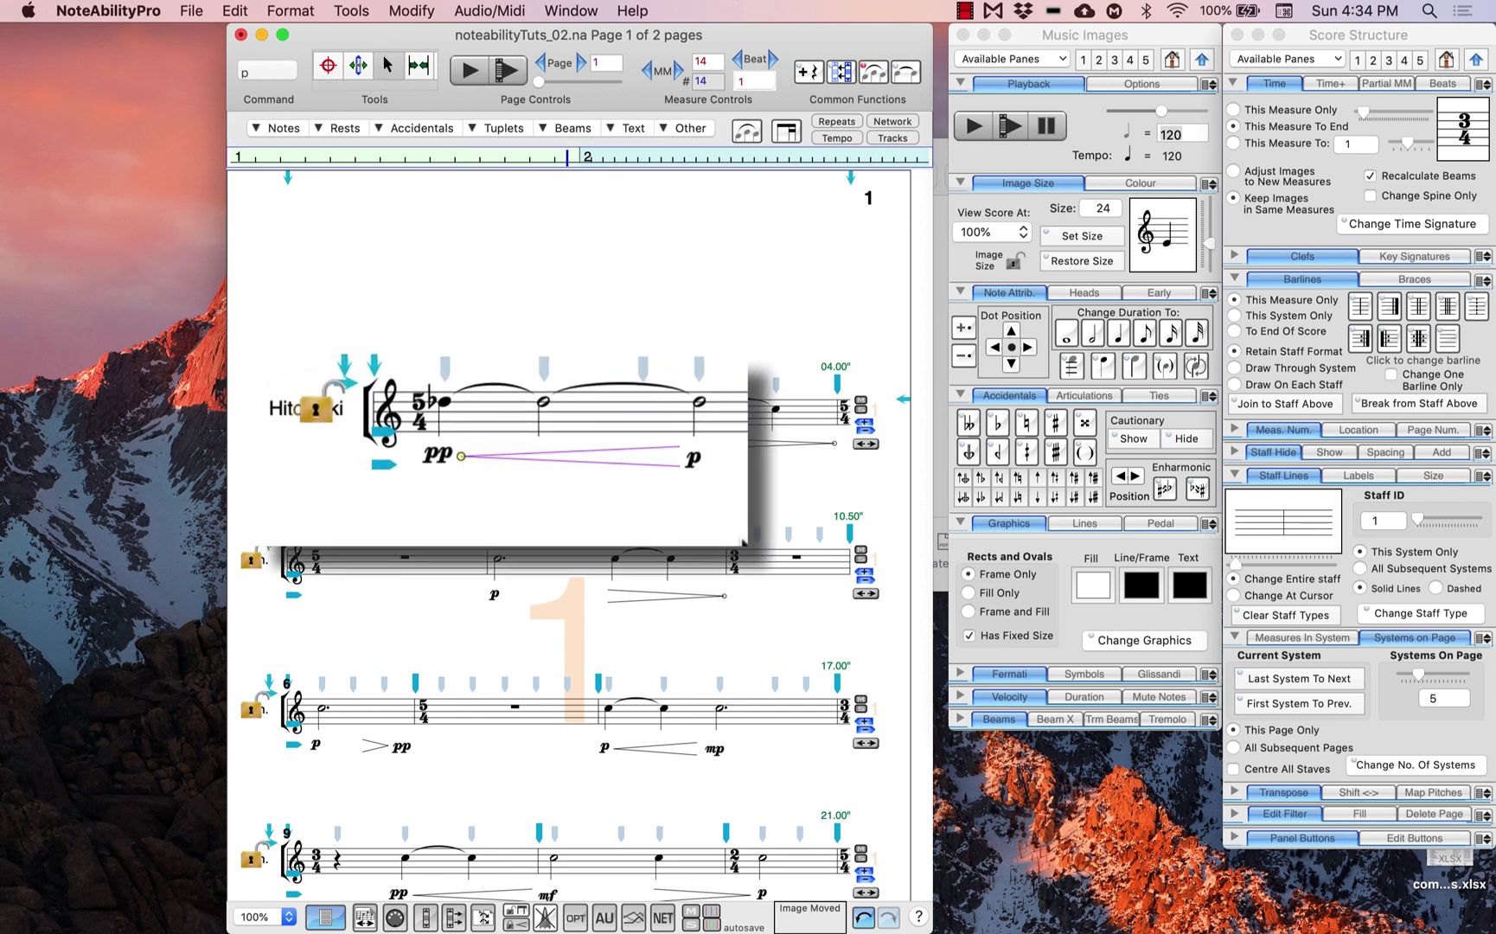
pyautogui.moveTo(461, 456)
pyautogui.mouseDown()
pyautogui.moveTo(463, 524)
pyautogui.moveTo(464, 460)
pyautogui.moveTo(638, 458)
pyautogui.moveTo(520, 478)
pyautogui.moveTo(477, 426)
pyautogui.moveTo(519, 504)
pyautogui.moveTo(458, 458)
pyautogui.mouseUp()
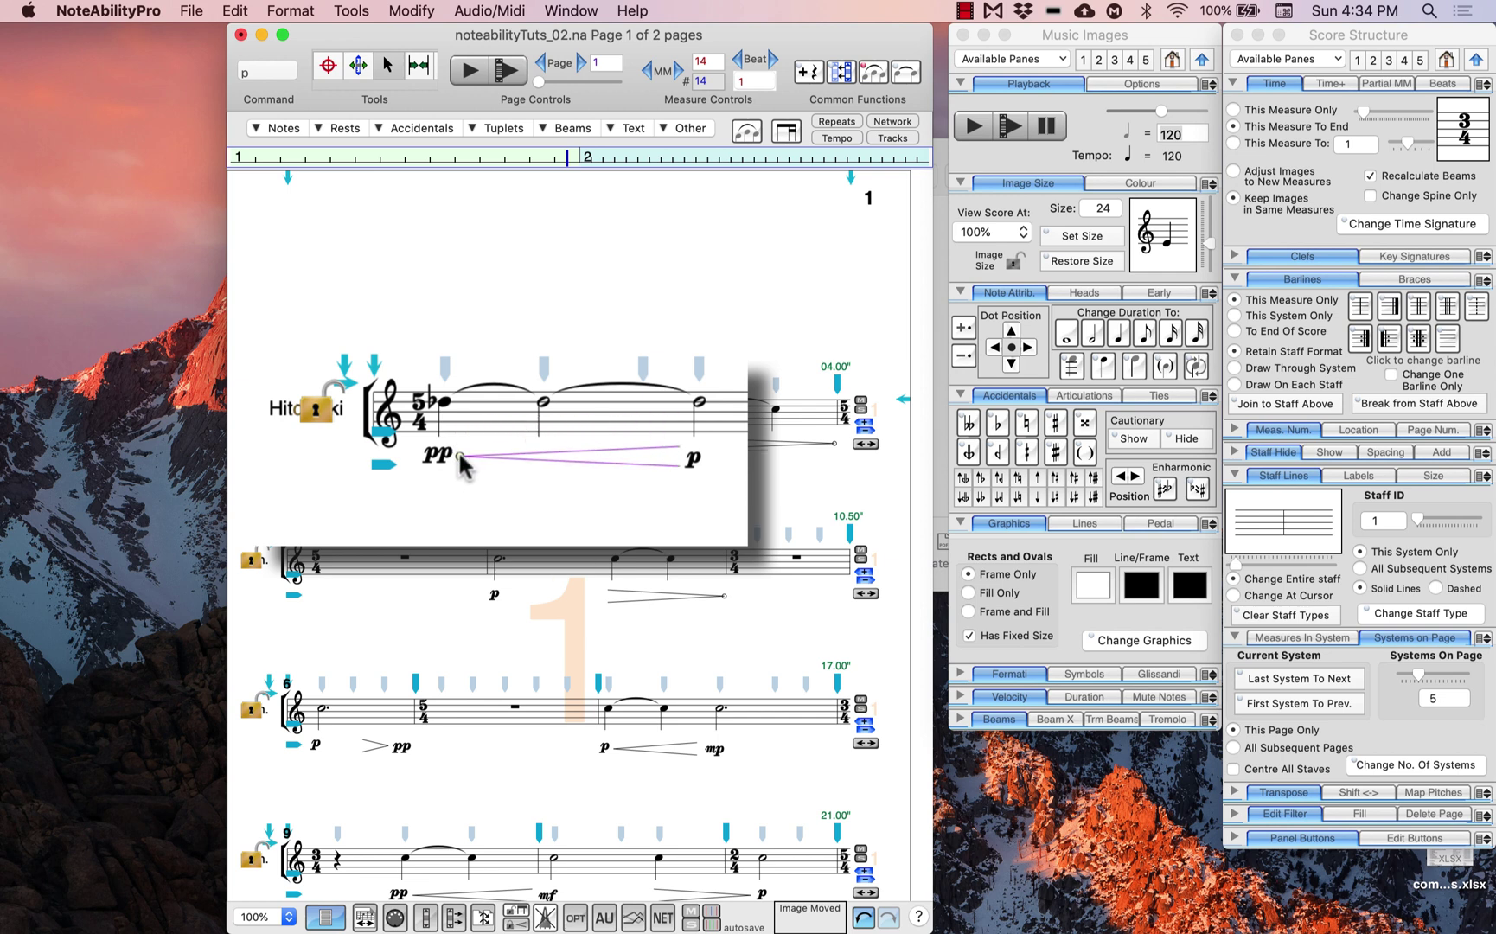
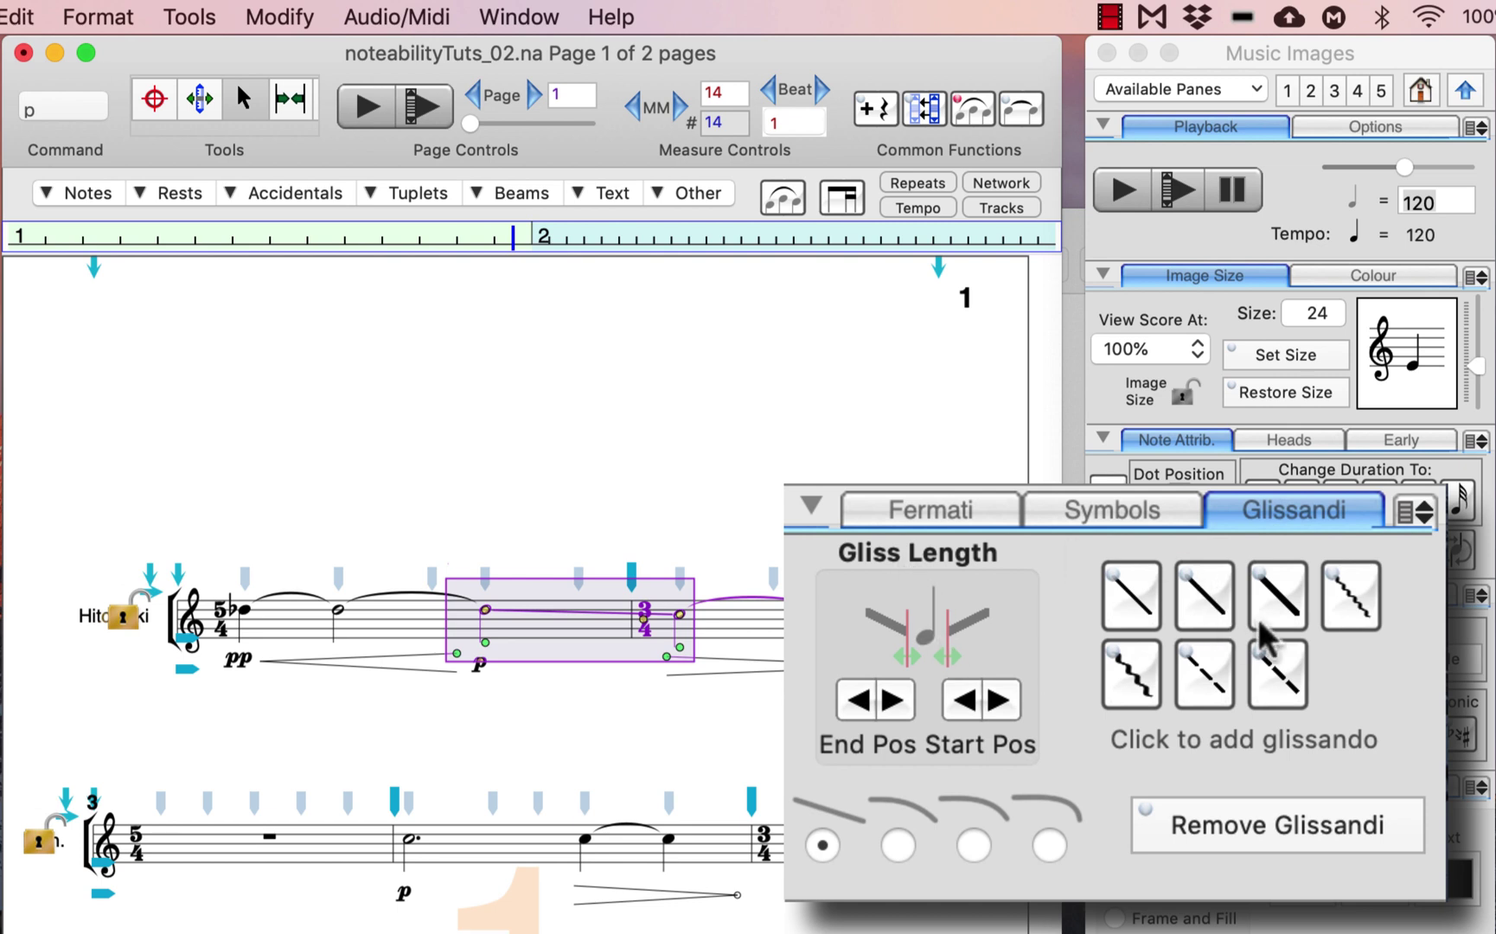
# - Link the top-system half note to the note past the 3/4 barline with the thinner glissando style
pyautogui.click(1273, 595)
pyautogui.moveTo(425, 585); pyautogui.dragTo(727, 681)
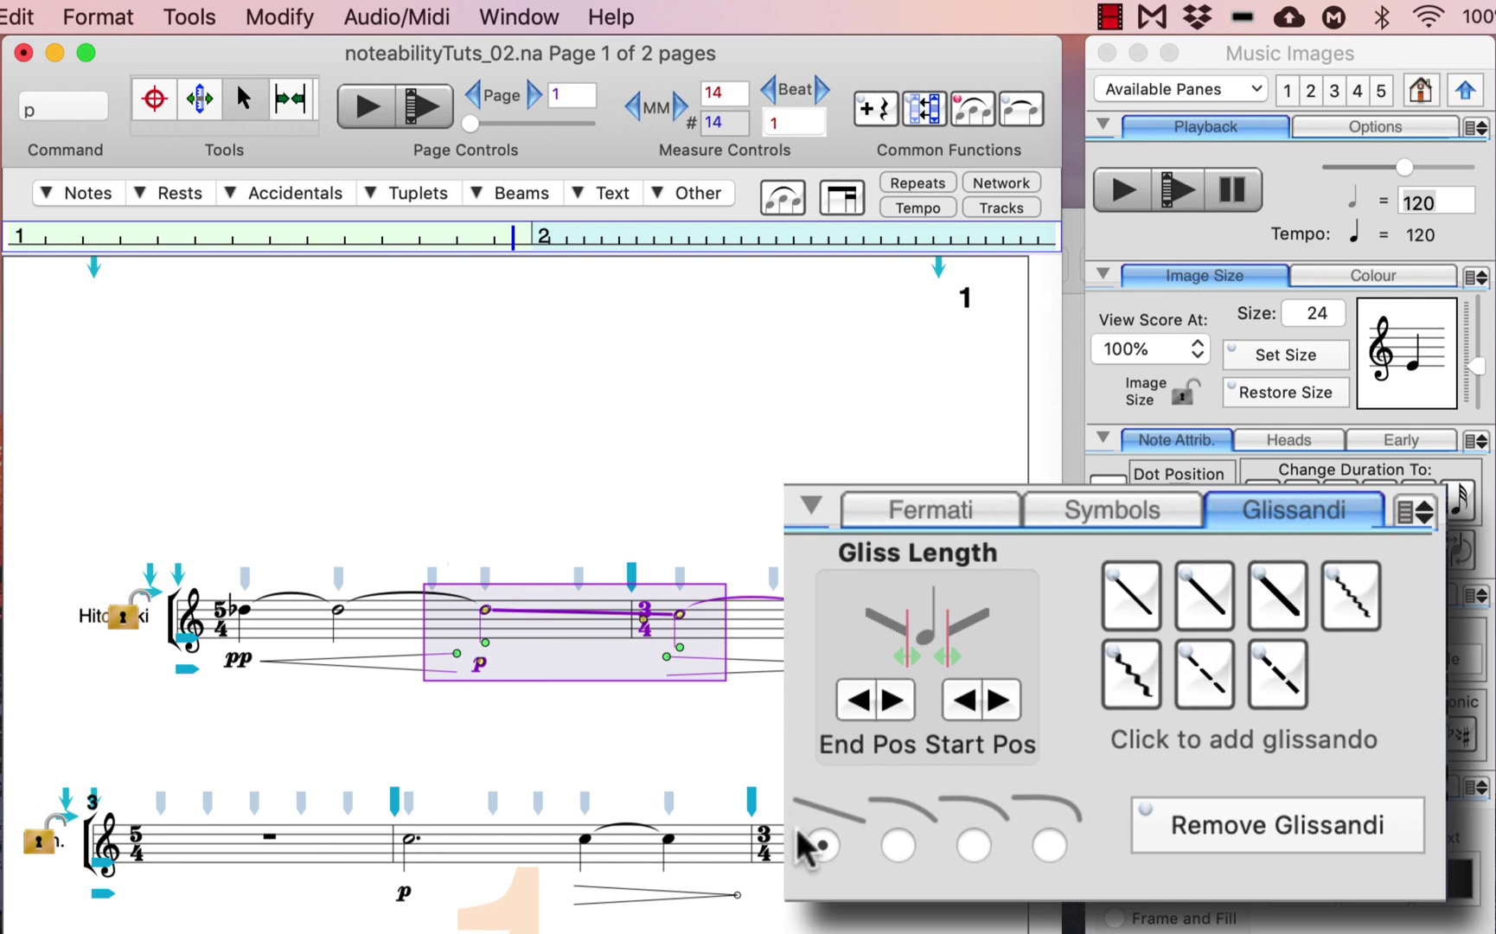
pyautogui.click(1200, 595)
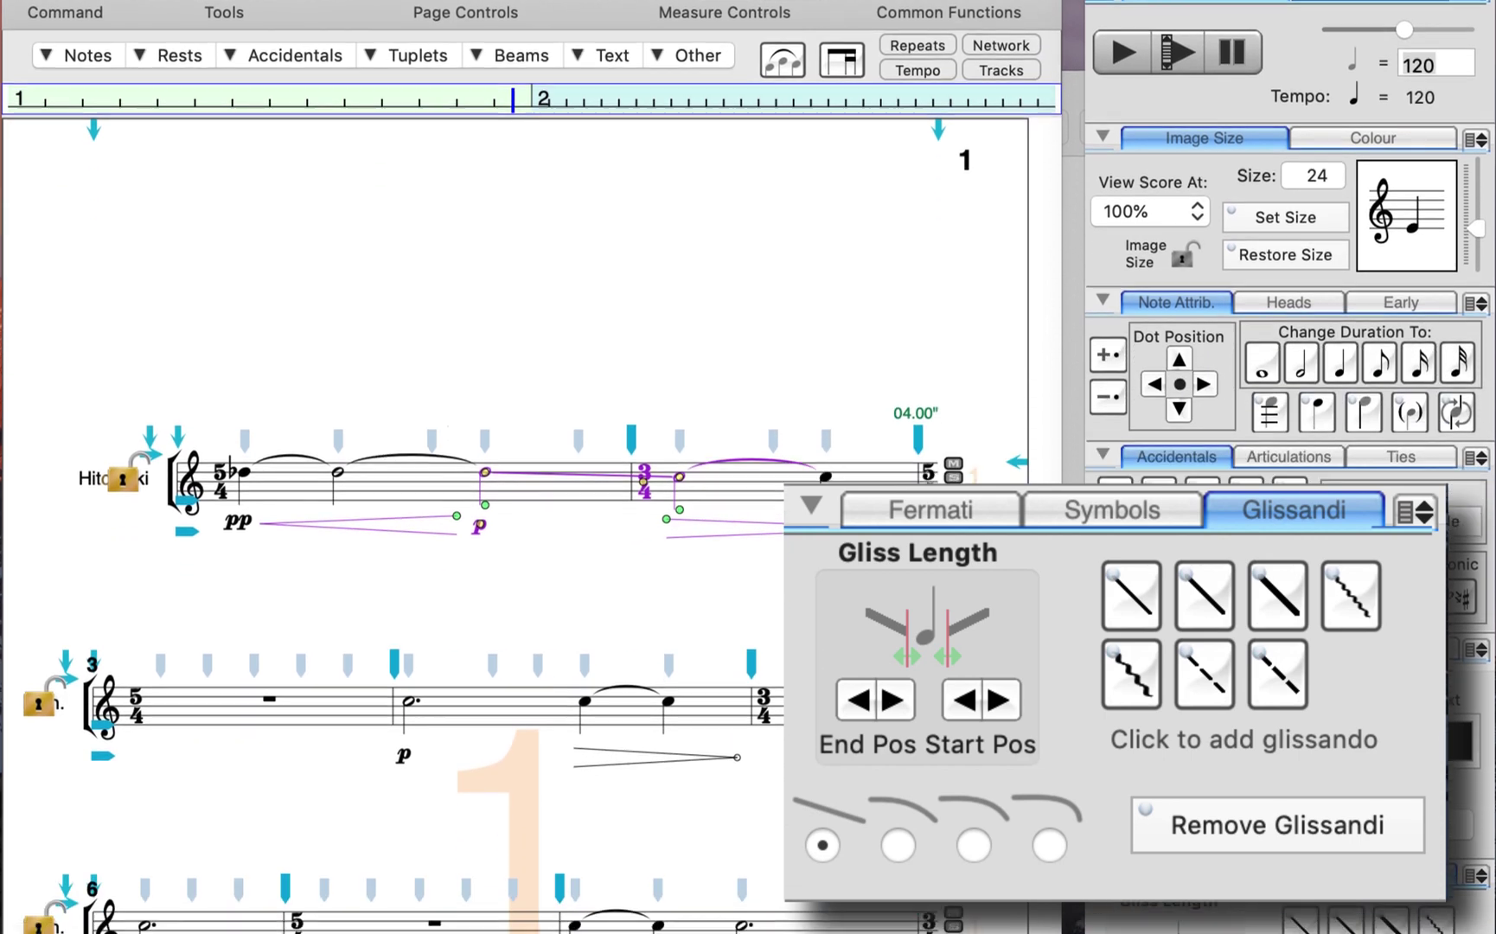
pyautogui.scroll(-5, 590, 917)
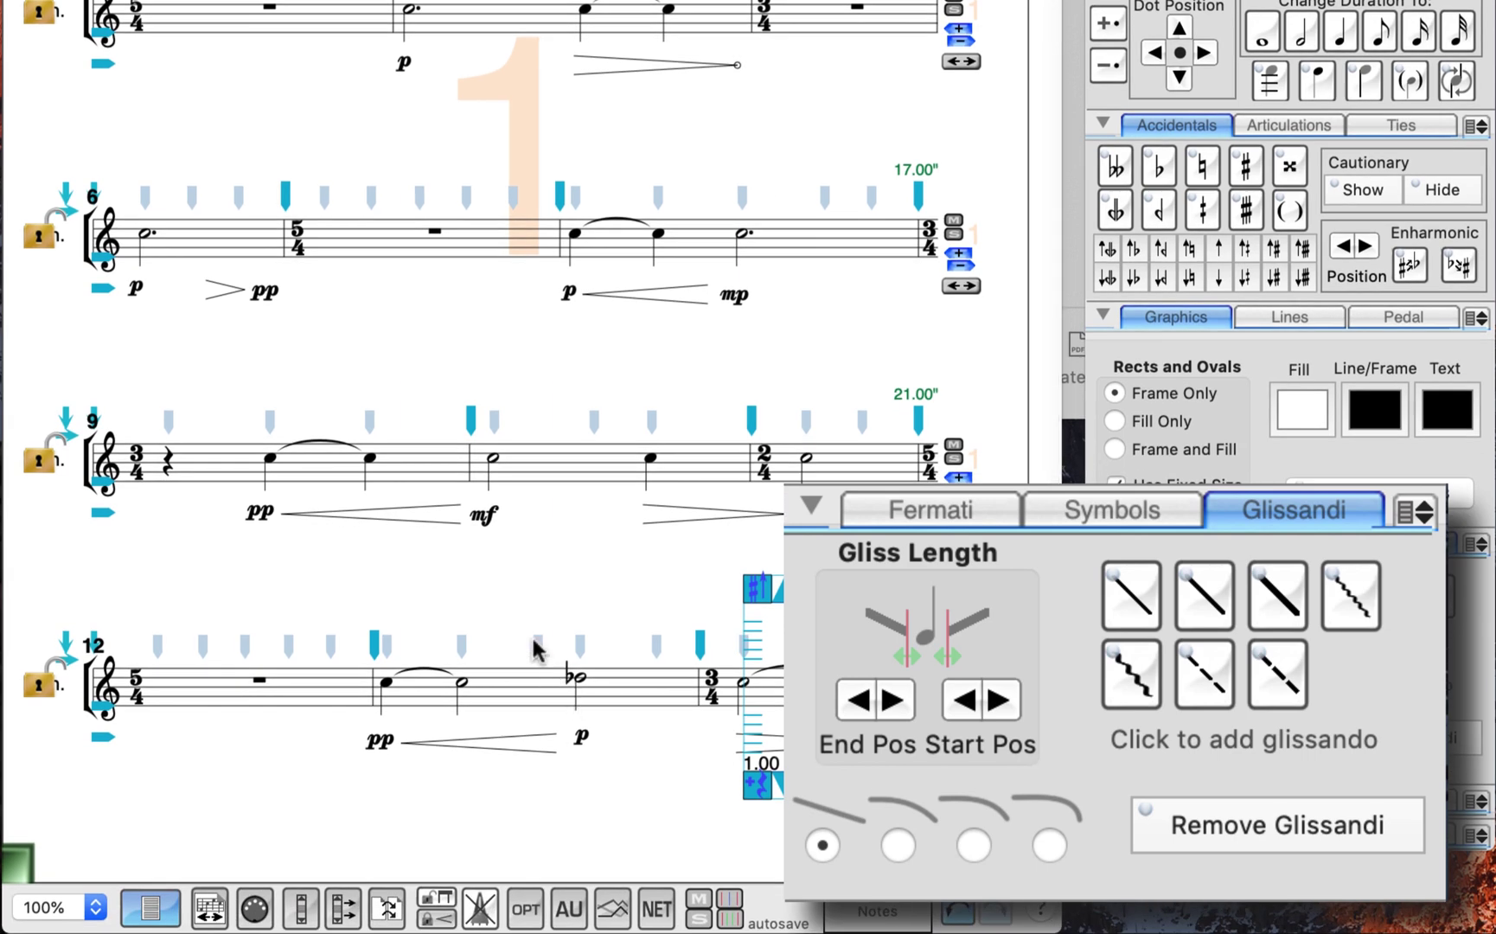
# - Add a glissando from the last system's flat half note to the following note
pyautogui.moveTo(534, 739); pyautogui.dragTo(774, 820)
pyautogui.click(1196, 588)
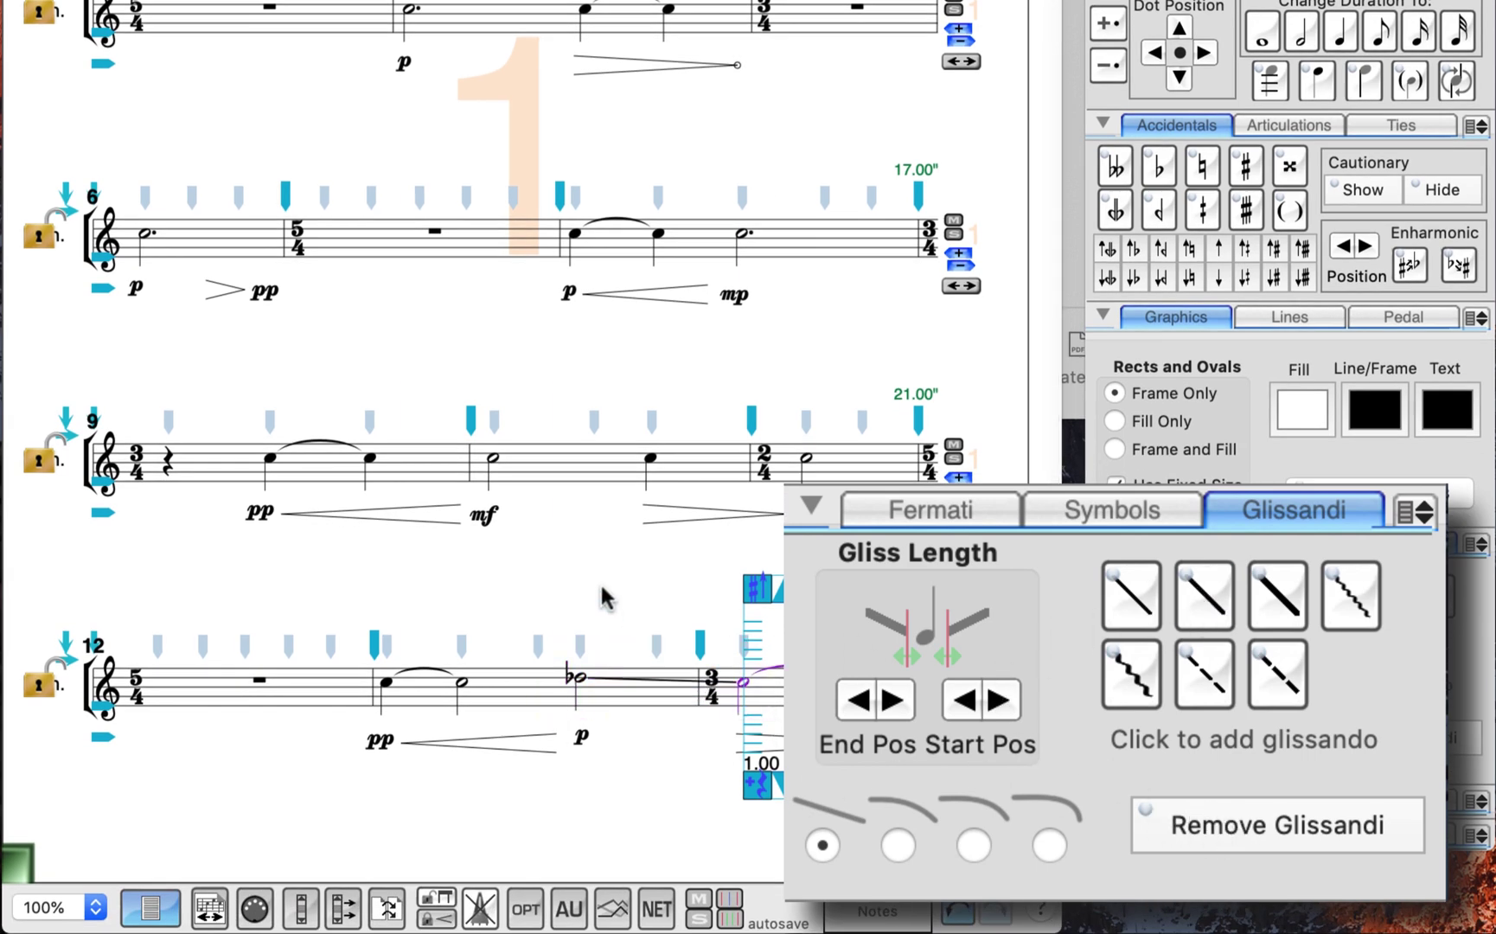
pyautogui.click(247, 657)
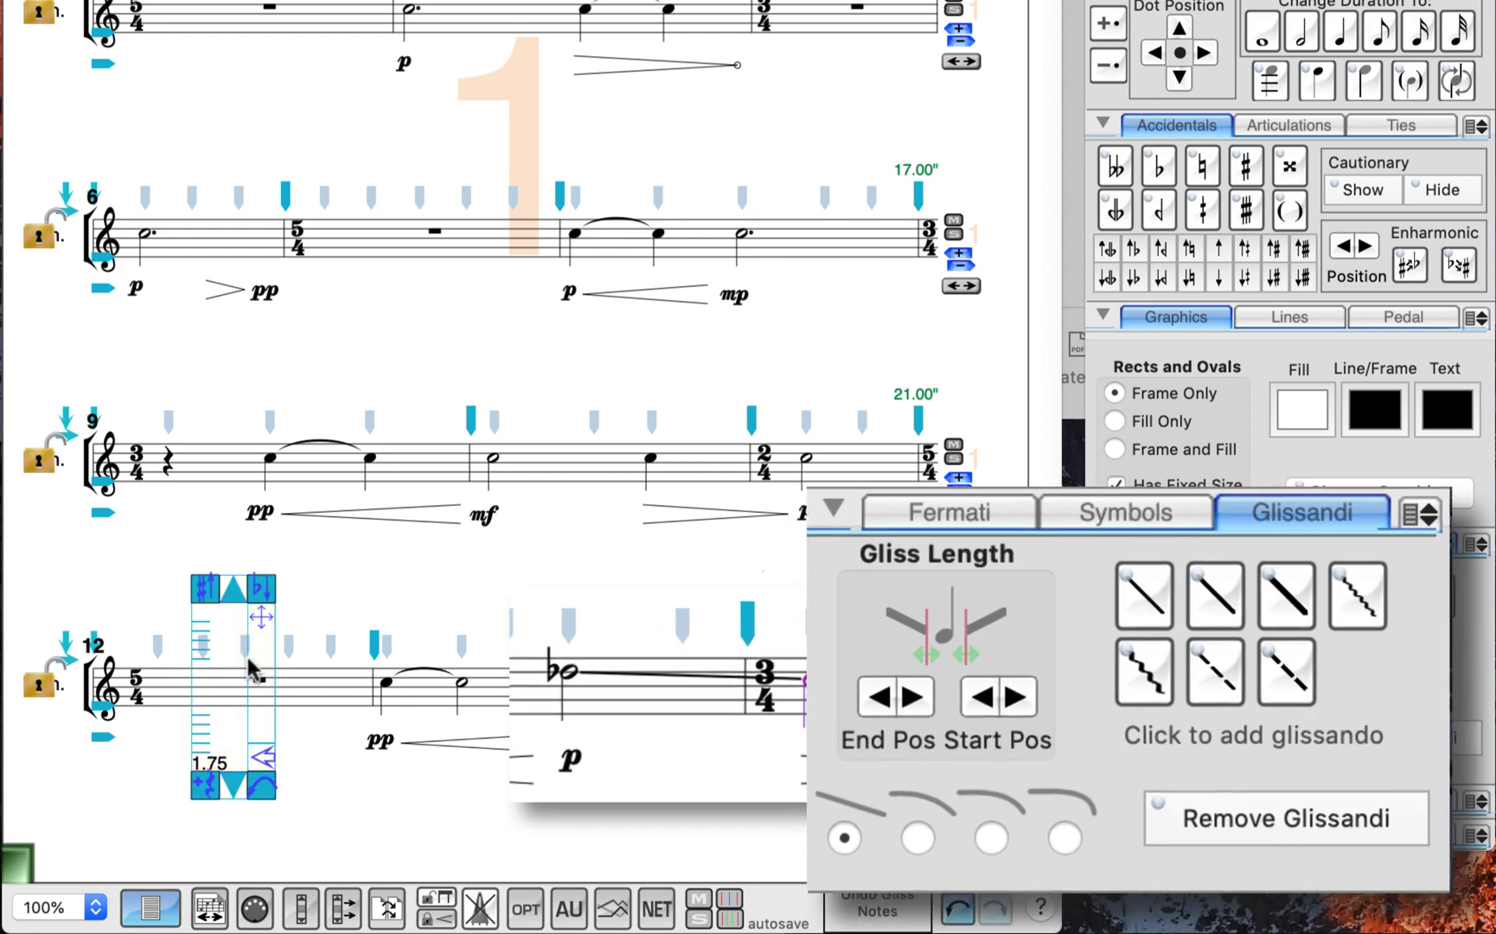
# - Adjust the glissando's end point using the Gliss Length End Pos arrows
pyautogui.moveTo(477, 558); pyautogui.dragTo(965, 749)
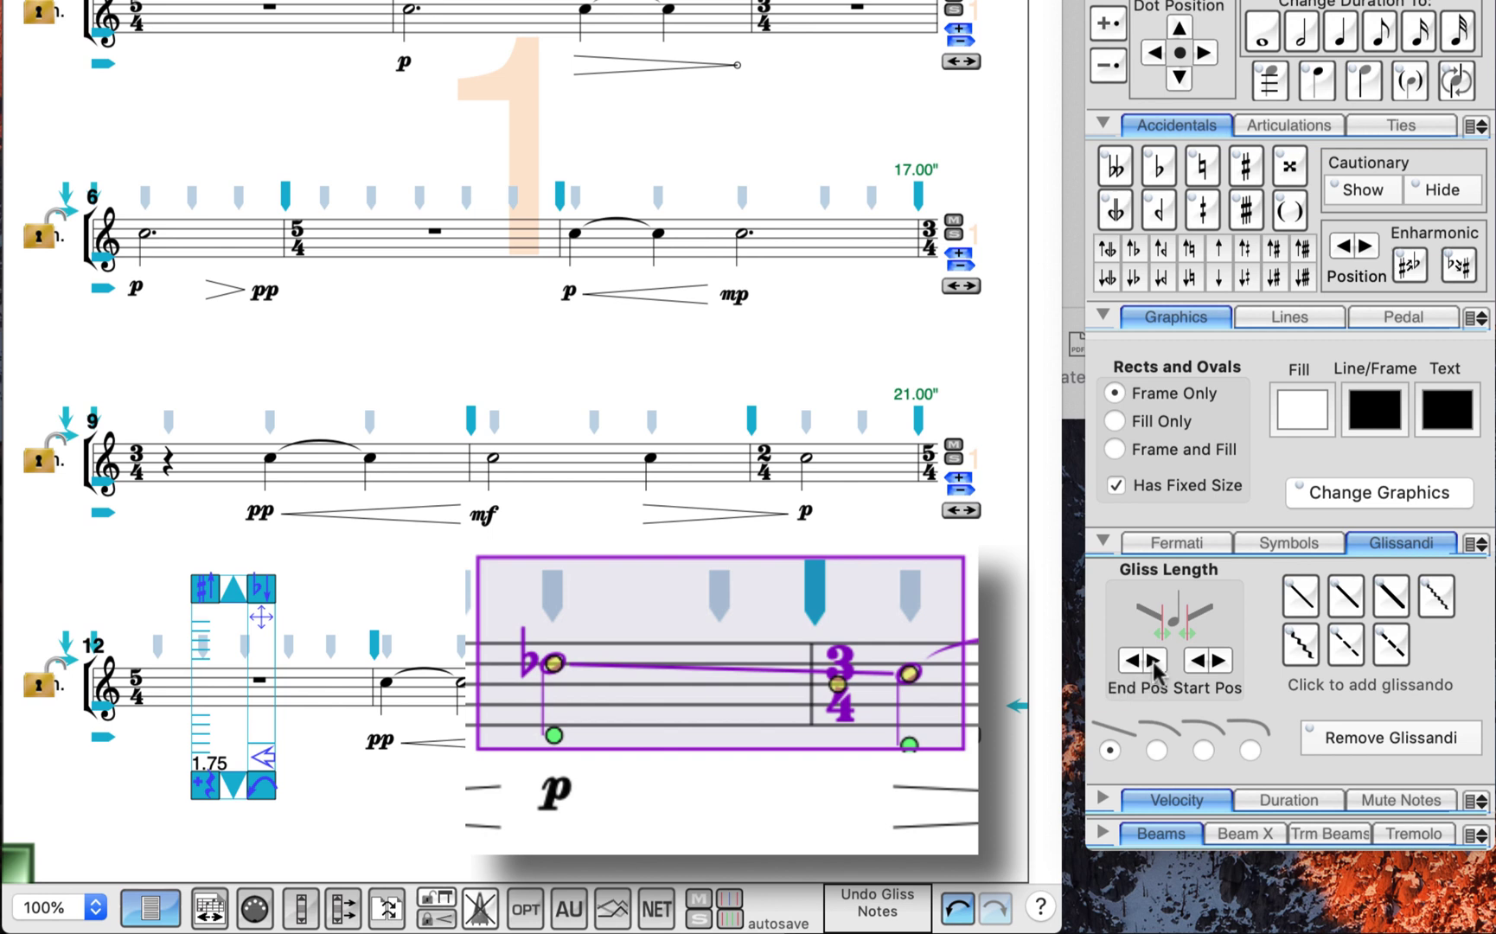
pyautogui.click(1155, 662)
pyautogui.moveTo(601, 544); pyautogui.dragTo(960, 744)
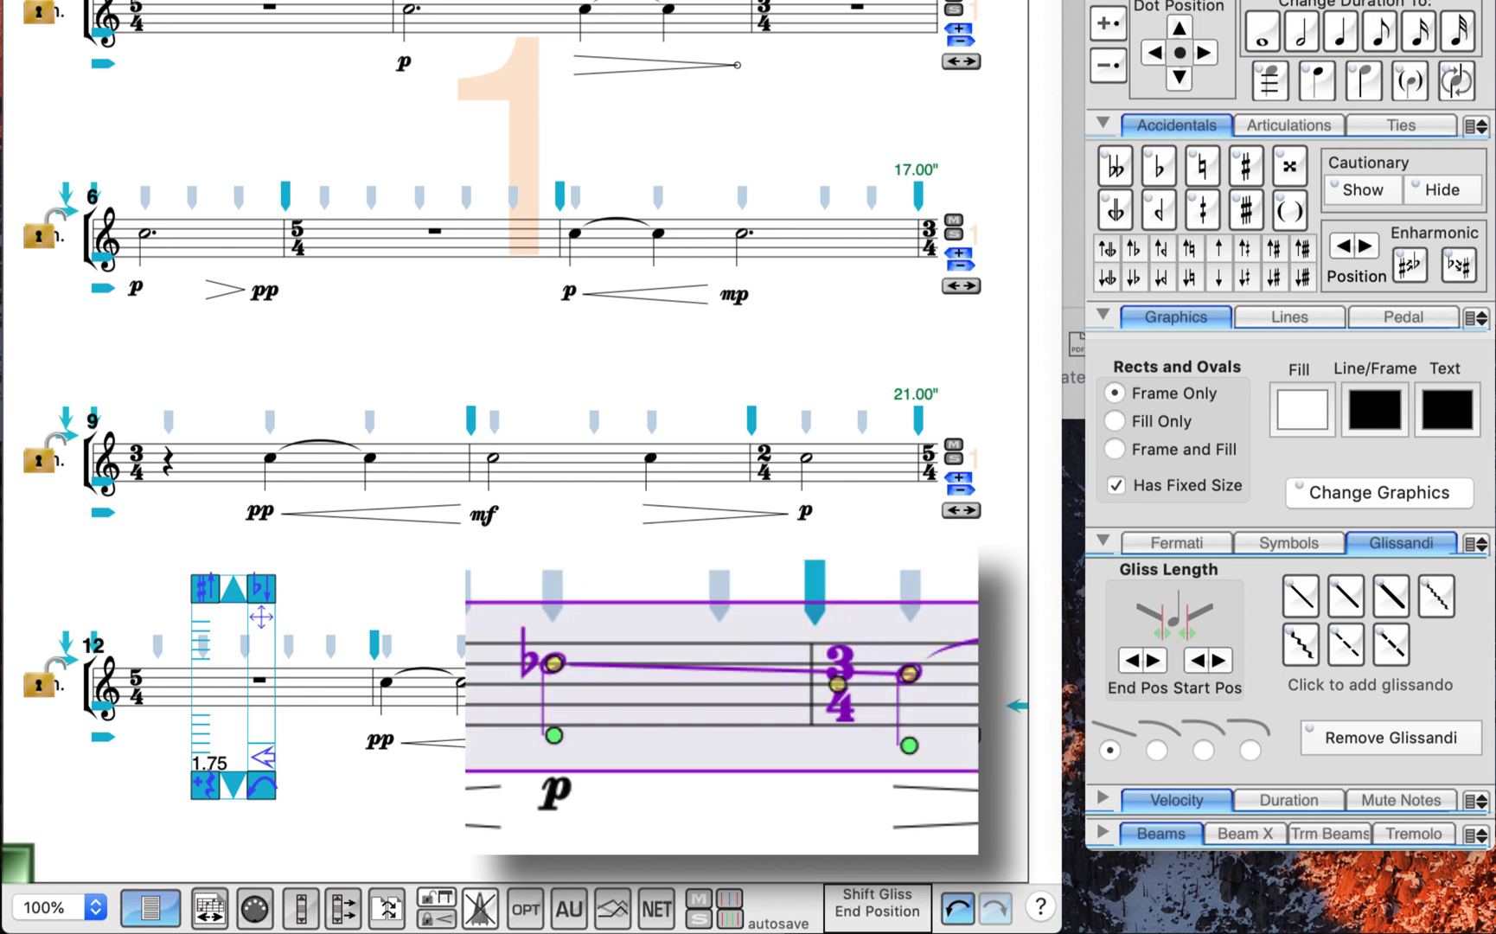
pyautogui.click(1154, 661)
pyautogui.click(1156, 662)
pyautogui.click(1156, 662)
pyautogui.click(1128, 662)
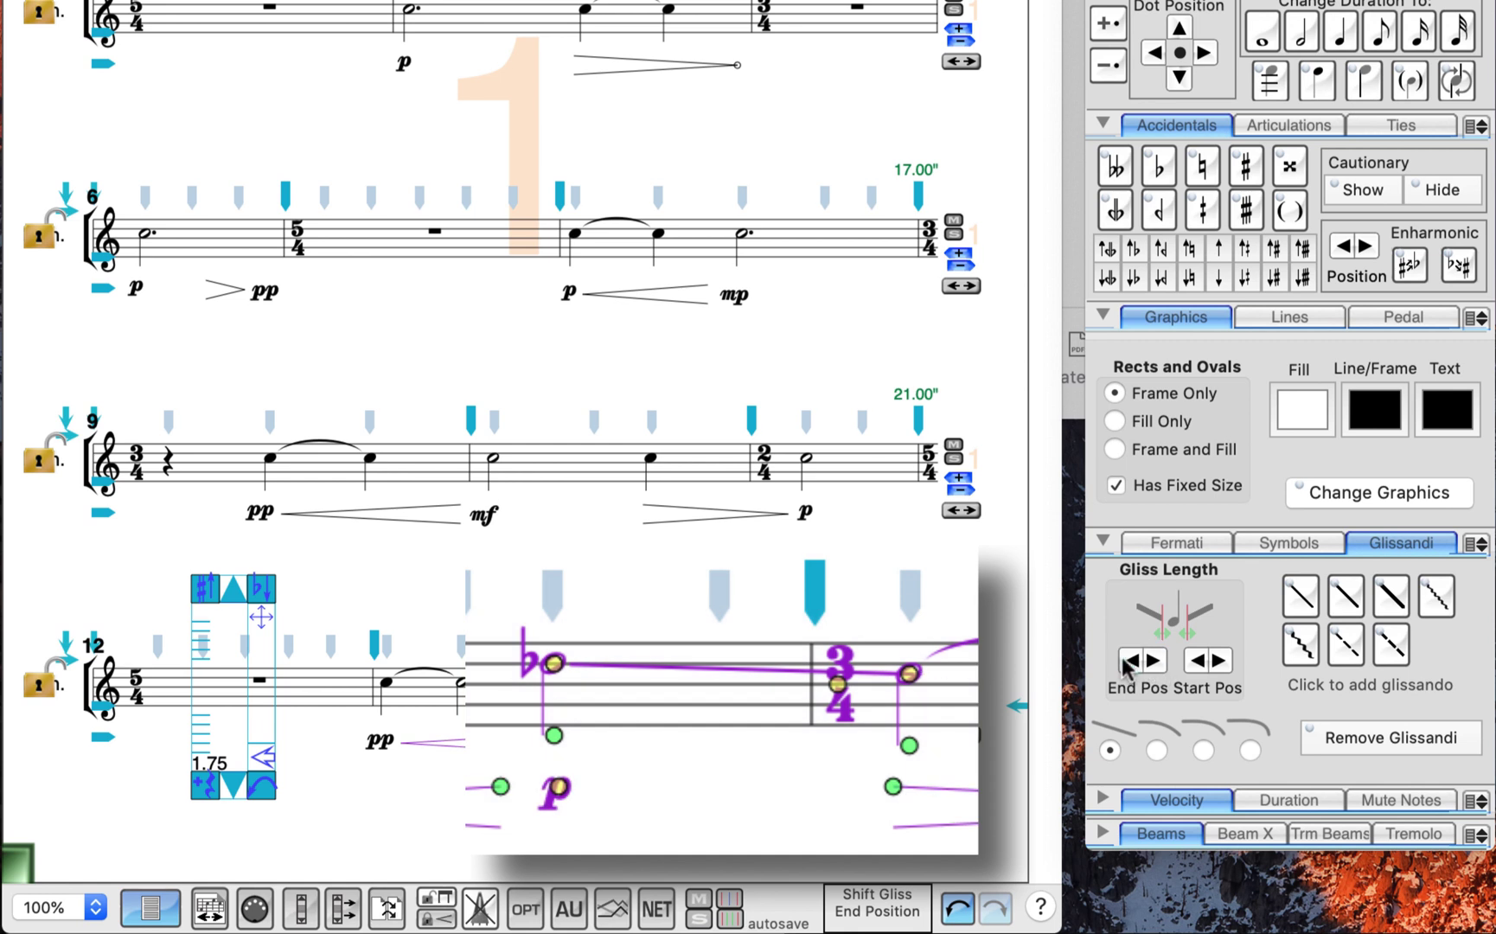
pyautogui.click(1155, 662)
pyautogui.click(1156, 662)
# - Fine-tune the glissando's start point with the Start Pos arrows
pyautogui.click(1218, 661)
pyautogui.click(1218, 661)
pyautogui.click(1219, 662)
pyautogui.click(1199, 662)
pyautogui.click(1199, 662)
pyautogui.click(1199, 662)
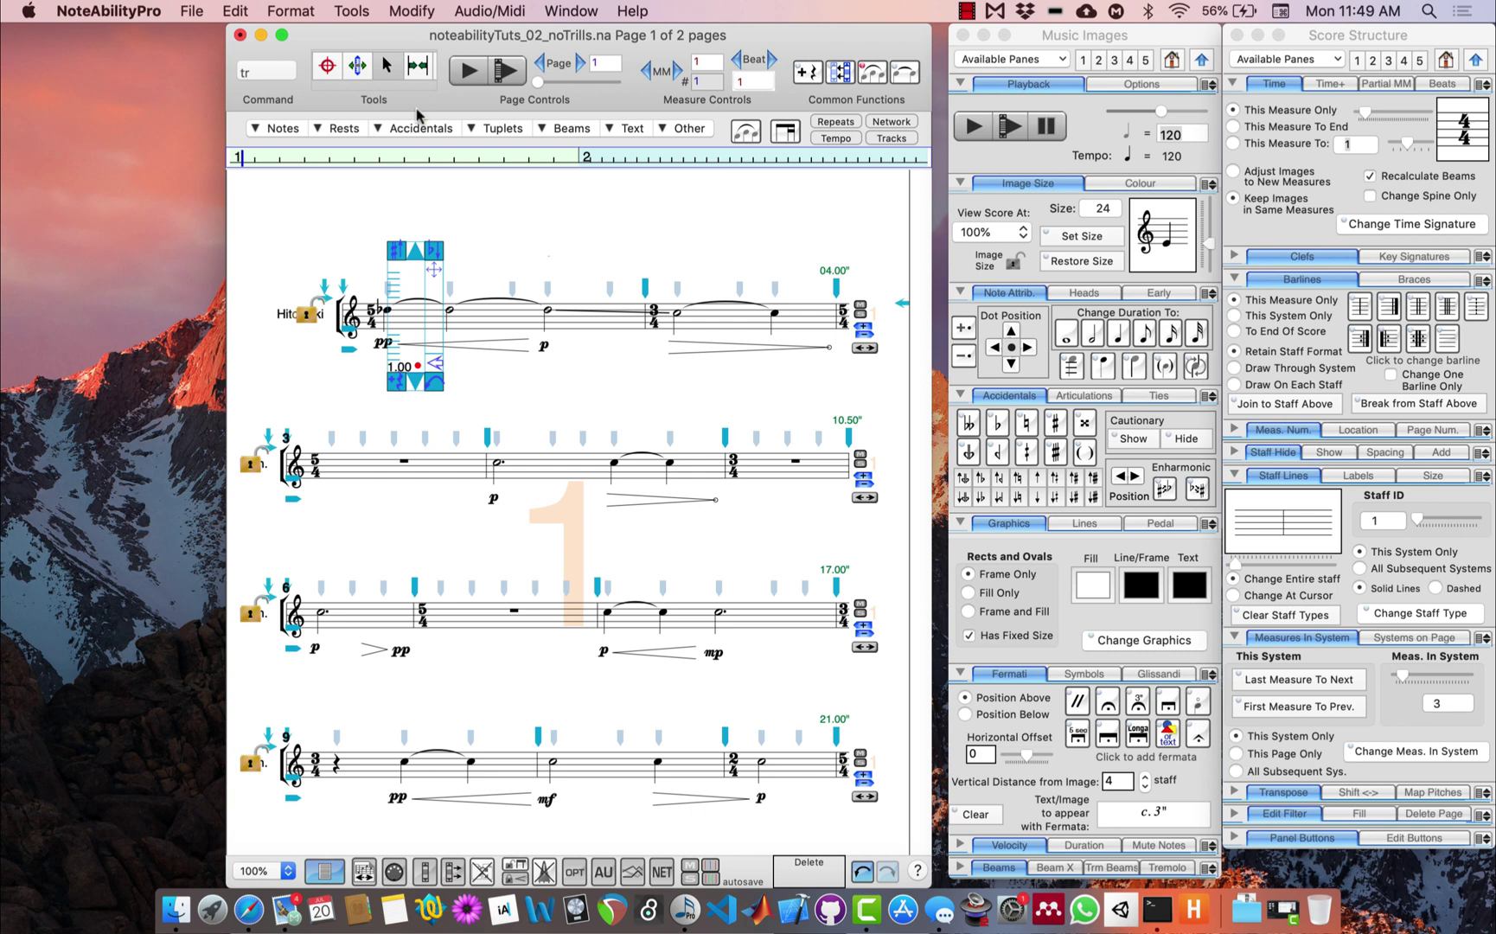
# - Add trills with wavy extension lines above the held notes in bars 4, 6, 10 and 11
pyautogui.hscroll(5, 410, 73)
pyautogui.scroll(-2, 408, 72)
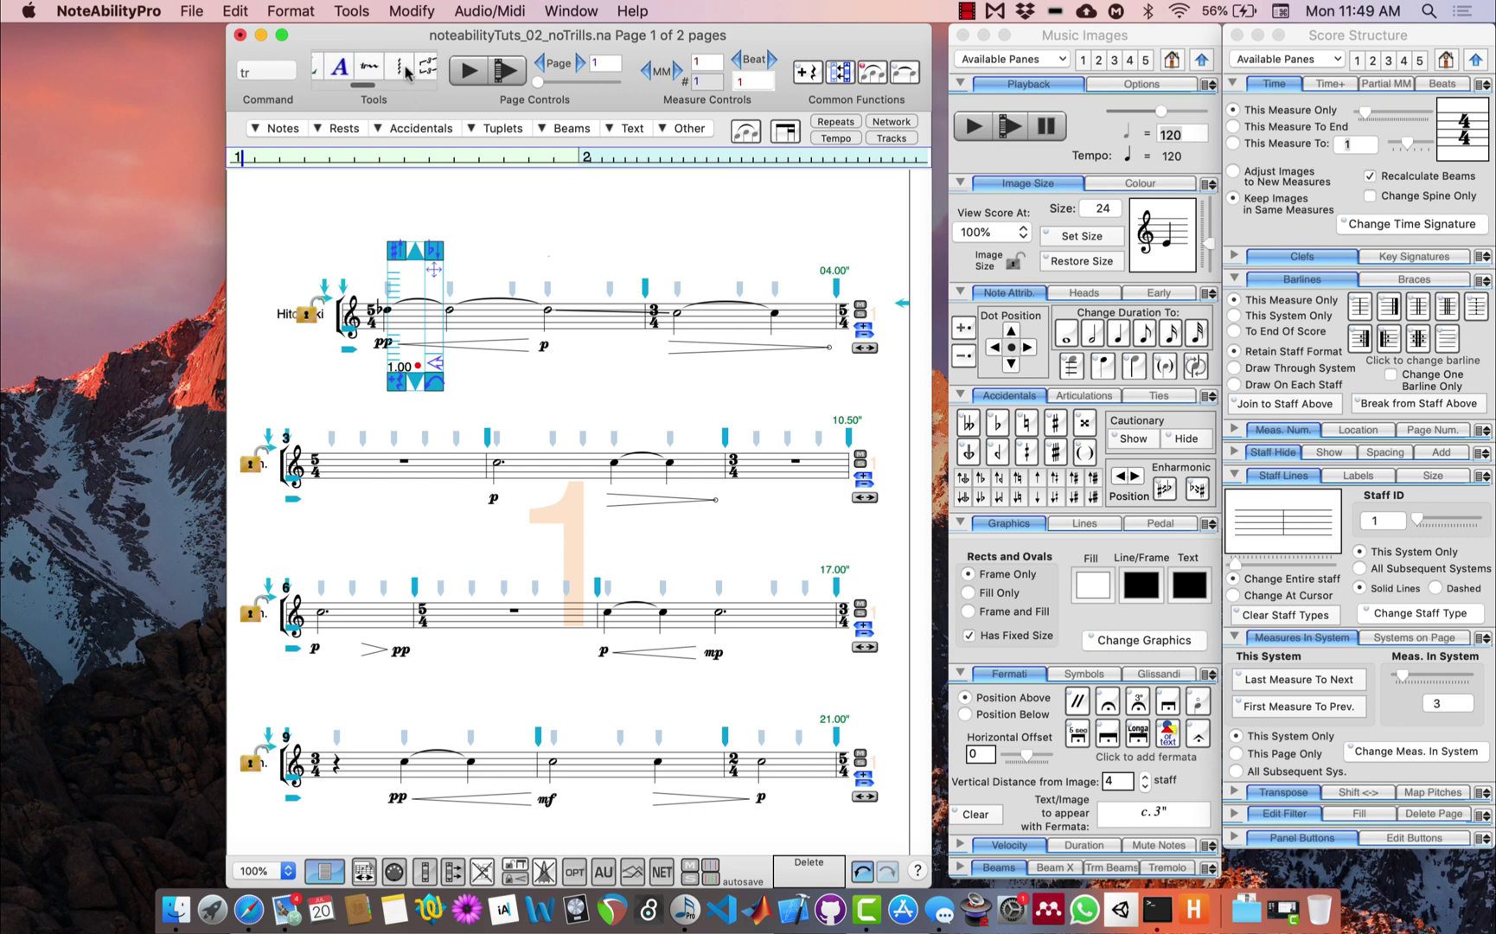
pyautogui.click(378, 75)
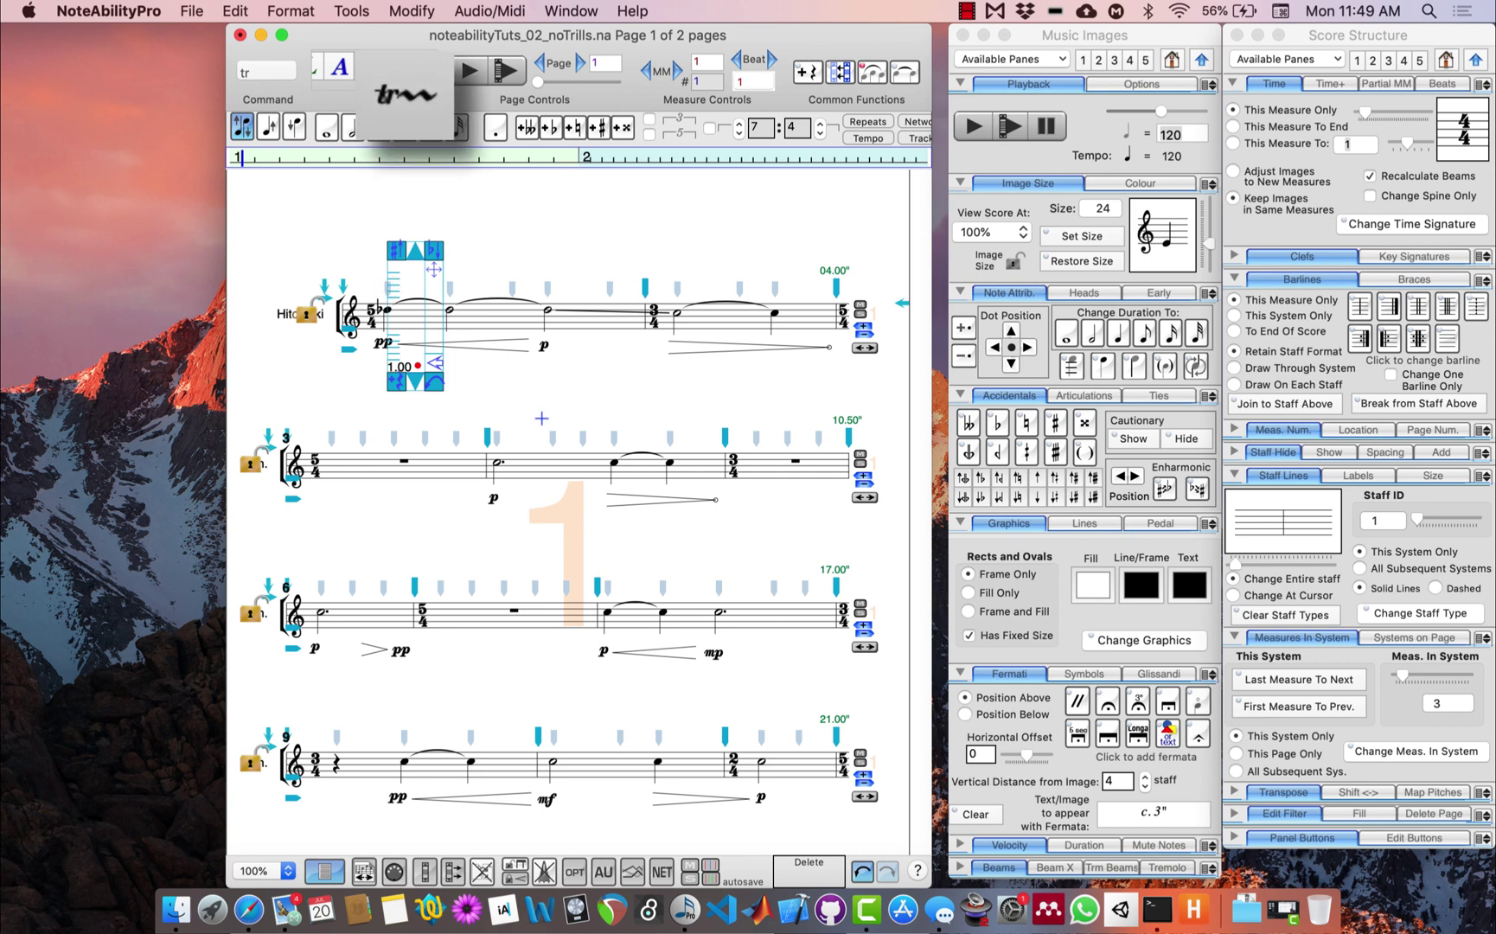
pyautogui.click(502, 438)
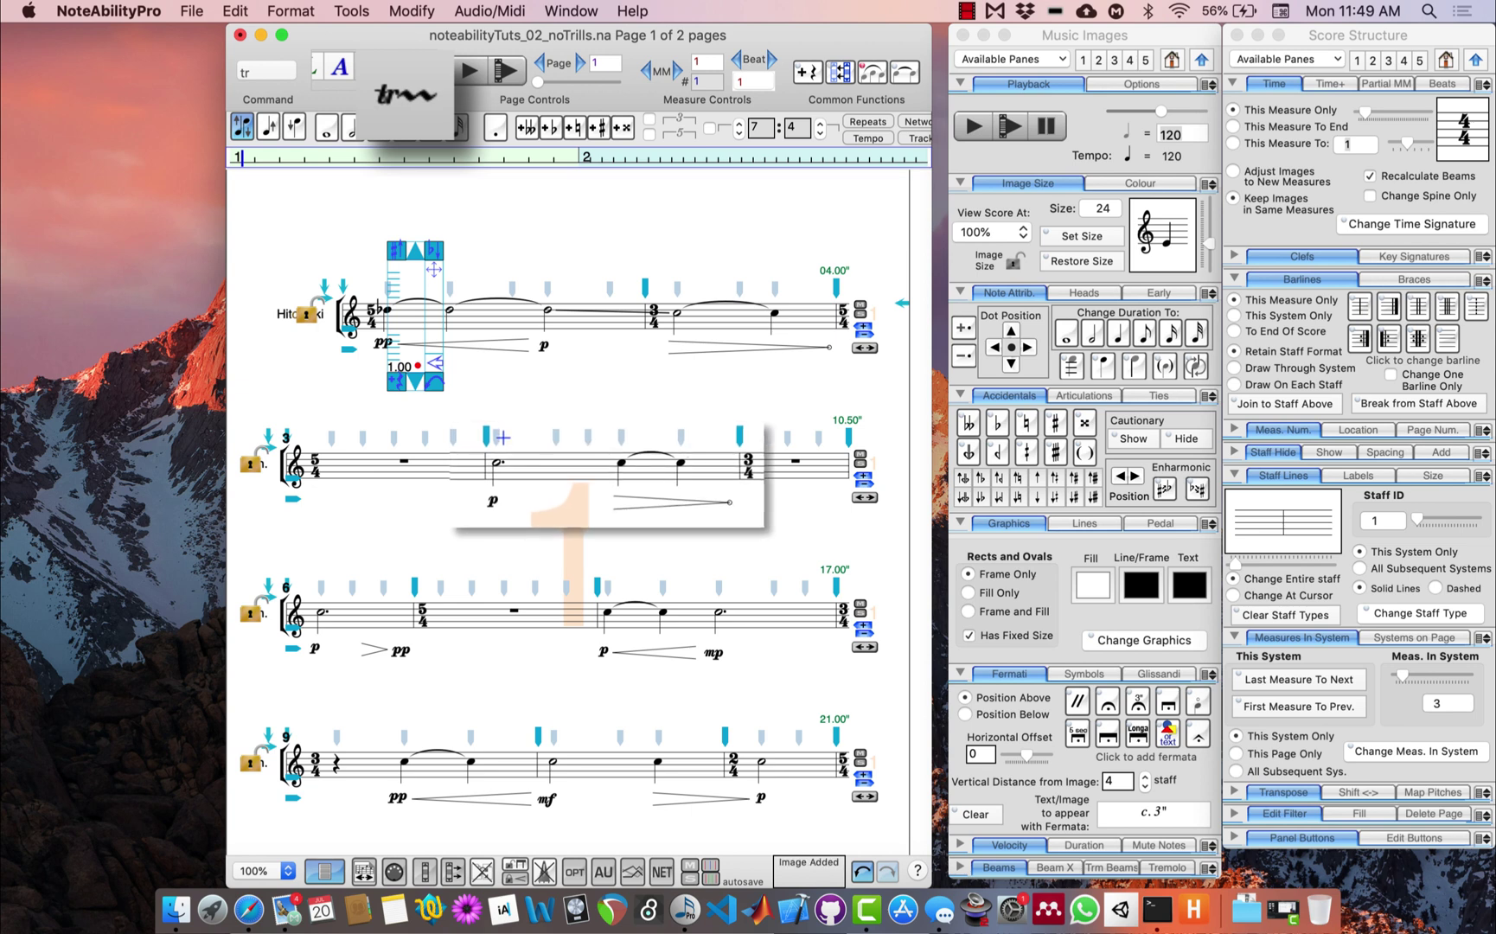
pyautogui.moveTo(502, 430); pyautogui.dragTo(638, 431)
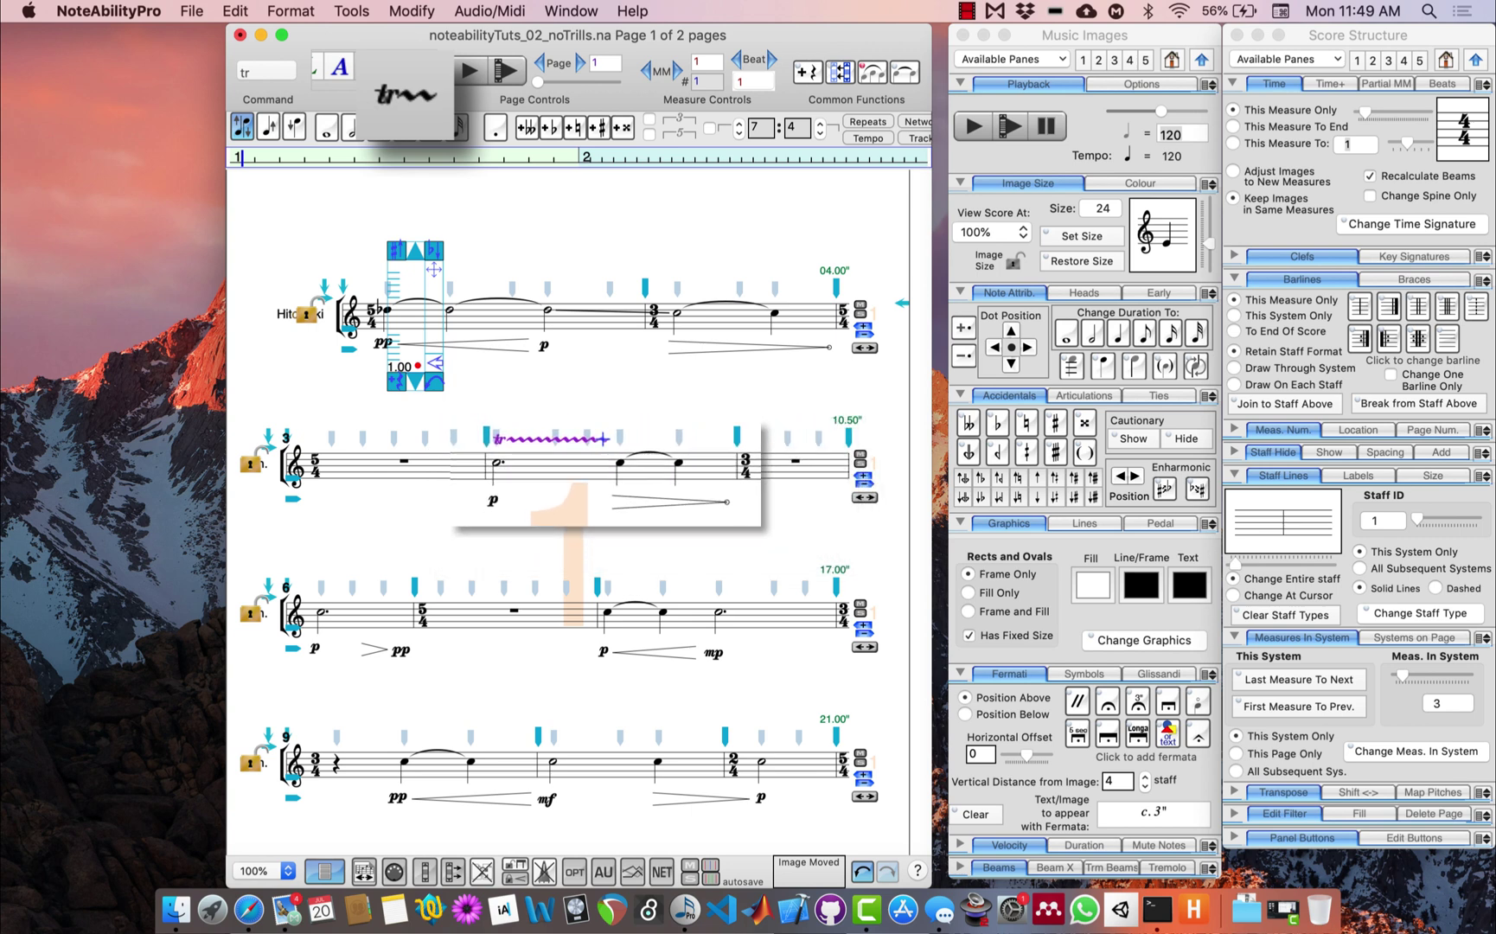
pyautogui.moveTo(312, 594); pyautogui.dragTo(411, 593)
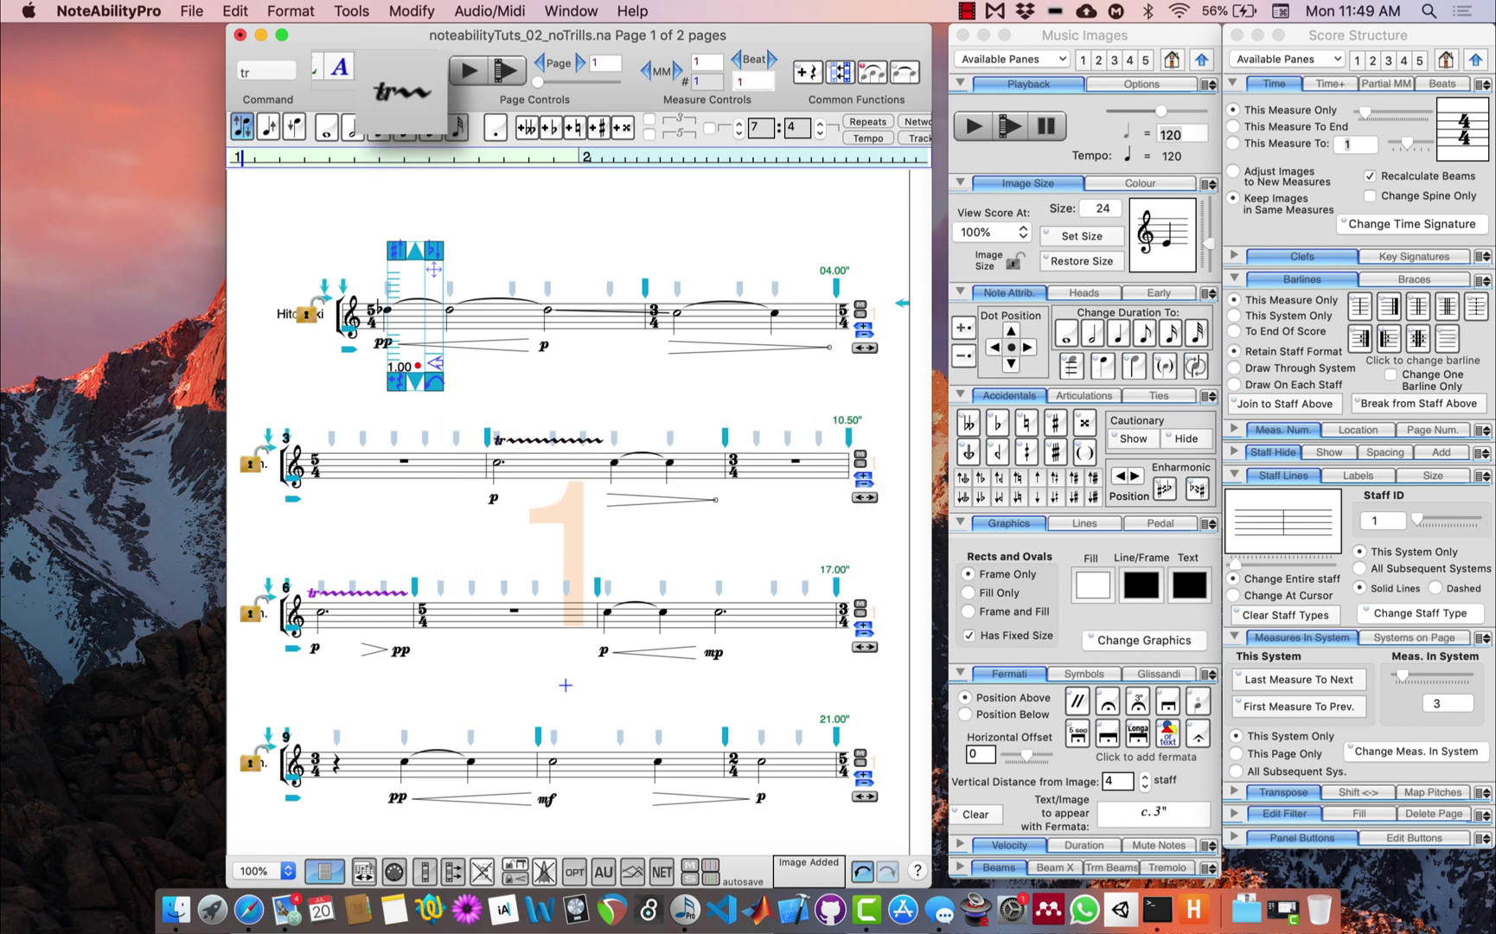
pyautogui.moveTo(550, 746); pyautogui.dragTo(653, 740)
pyautogui.scroll(-5, 641, 739)
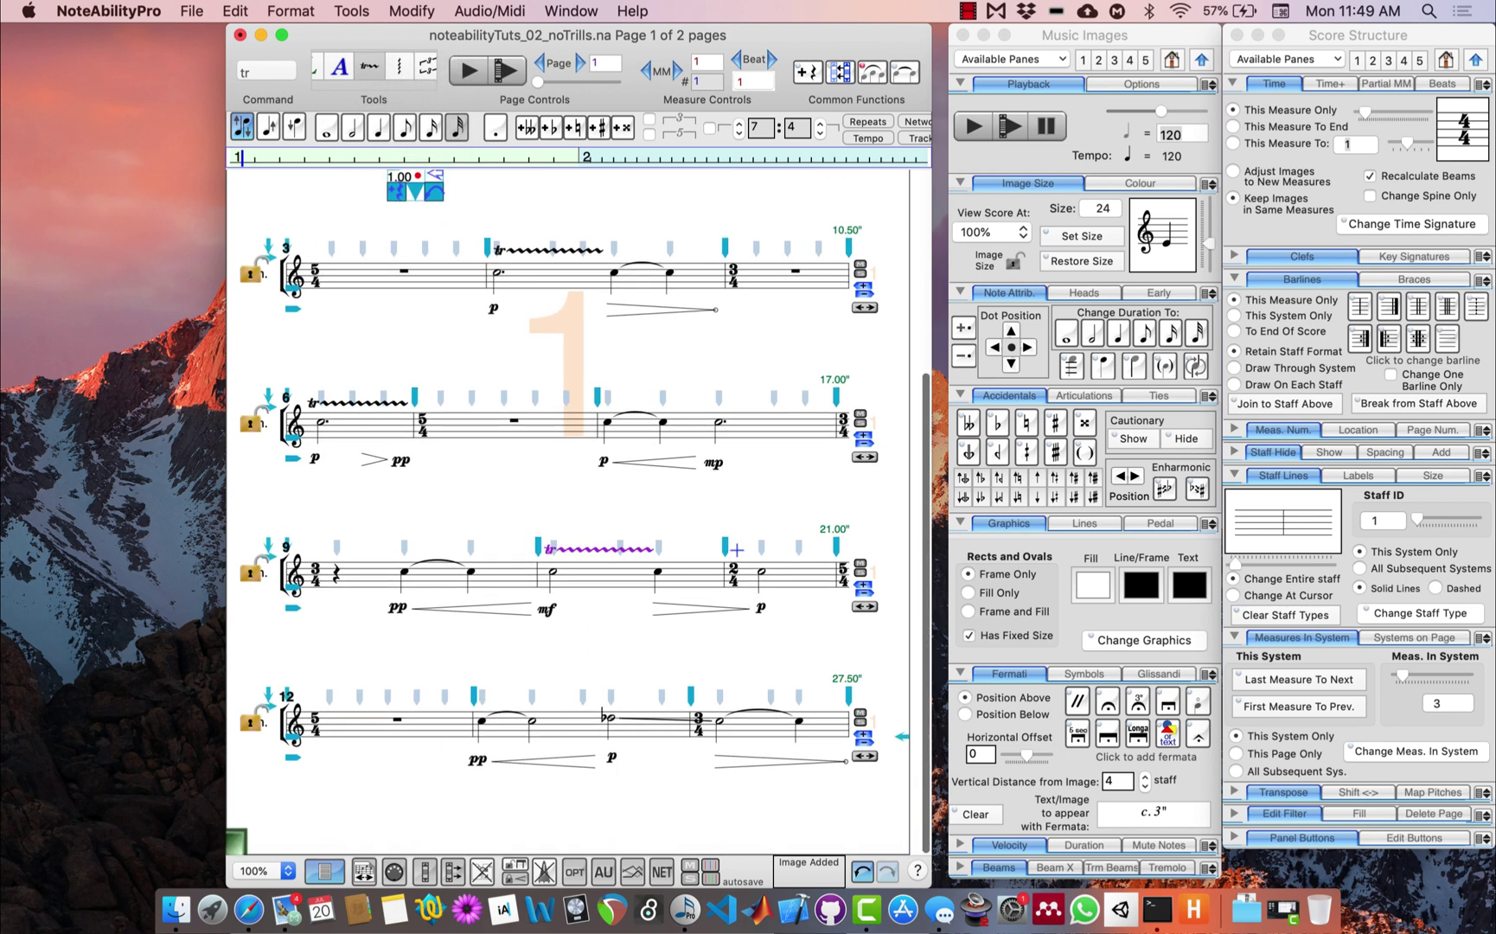
pyautogui.moveTo(736, 550); pyautogui.dragTo(817, 551)
pyautogui.hscroll(-5, 335, 73)
pyautogui.click(389, 73)
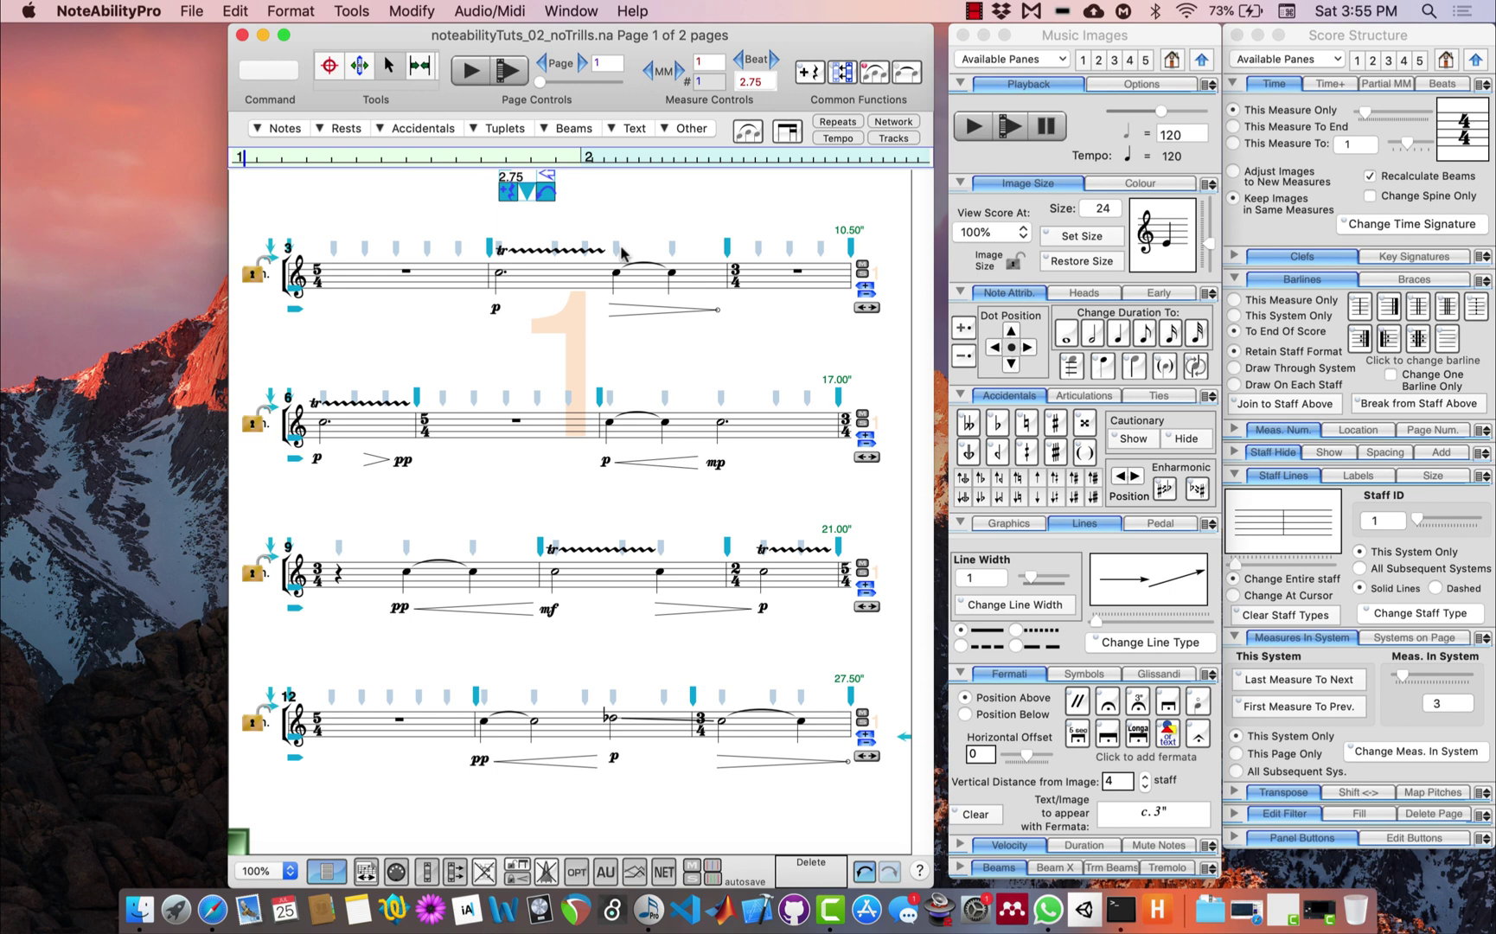
# - Enter quarter notes with the &q note-entry command in bars 3 and 4
pyautogui.press('Tab')
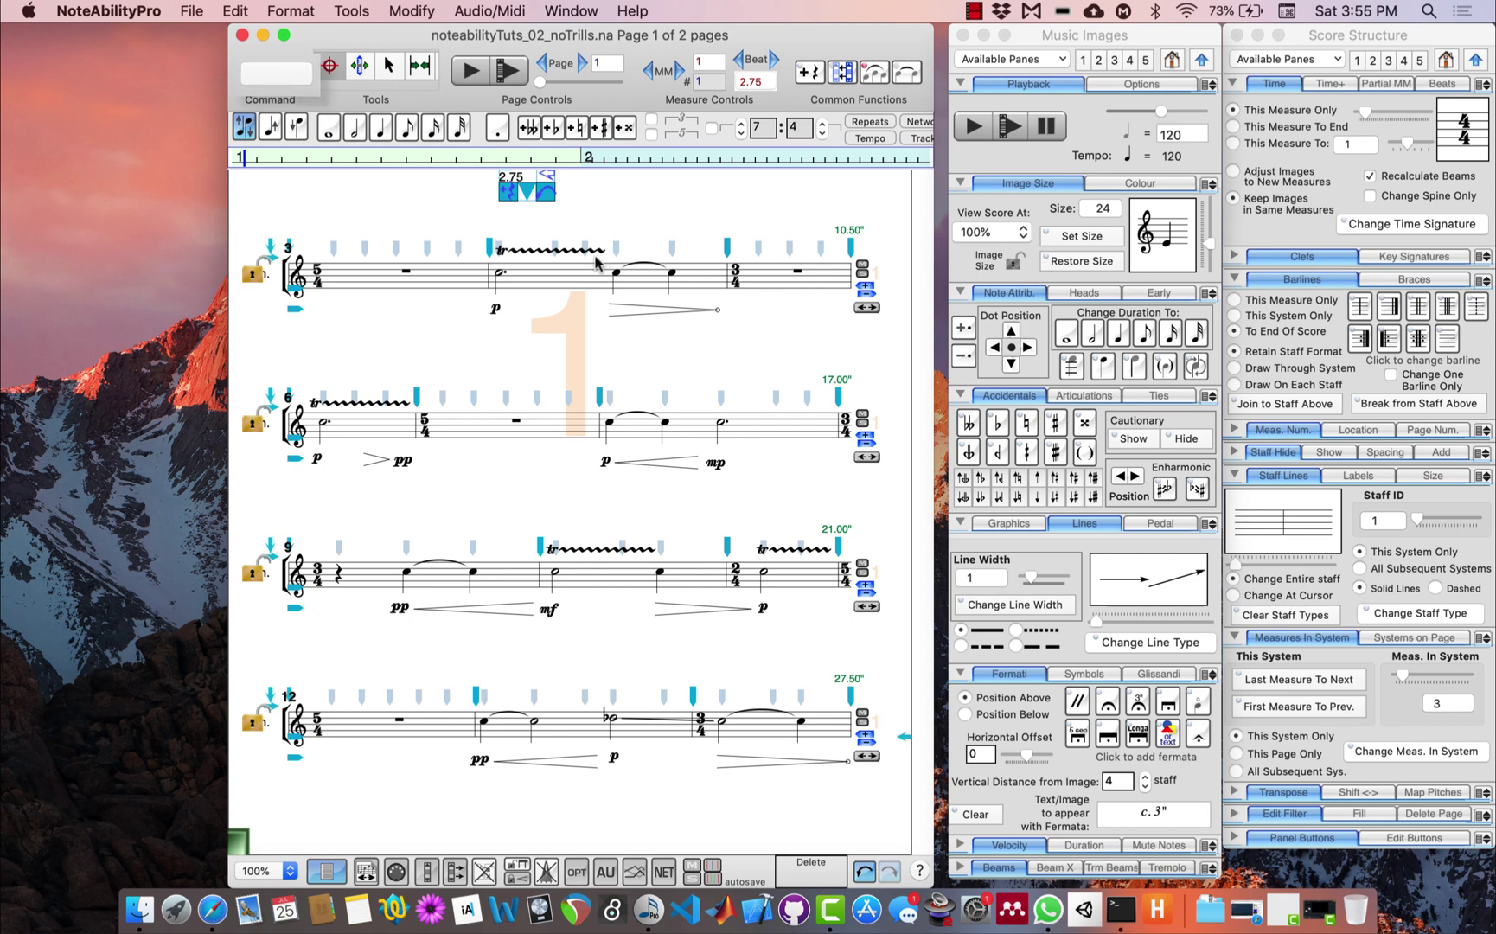
pyautogui.hotkey('shift', '7')
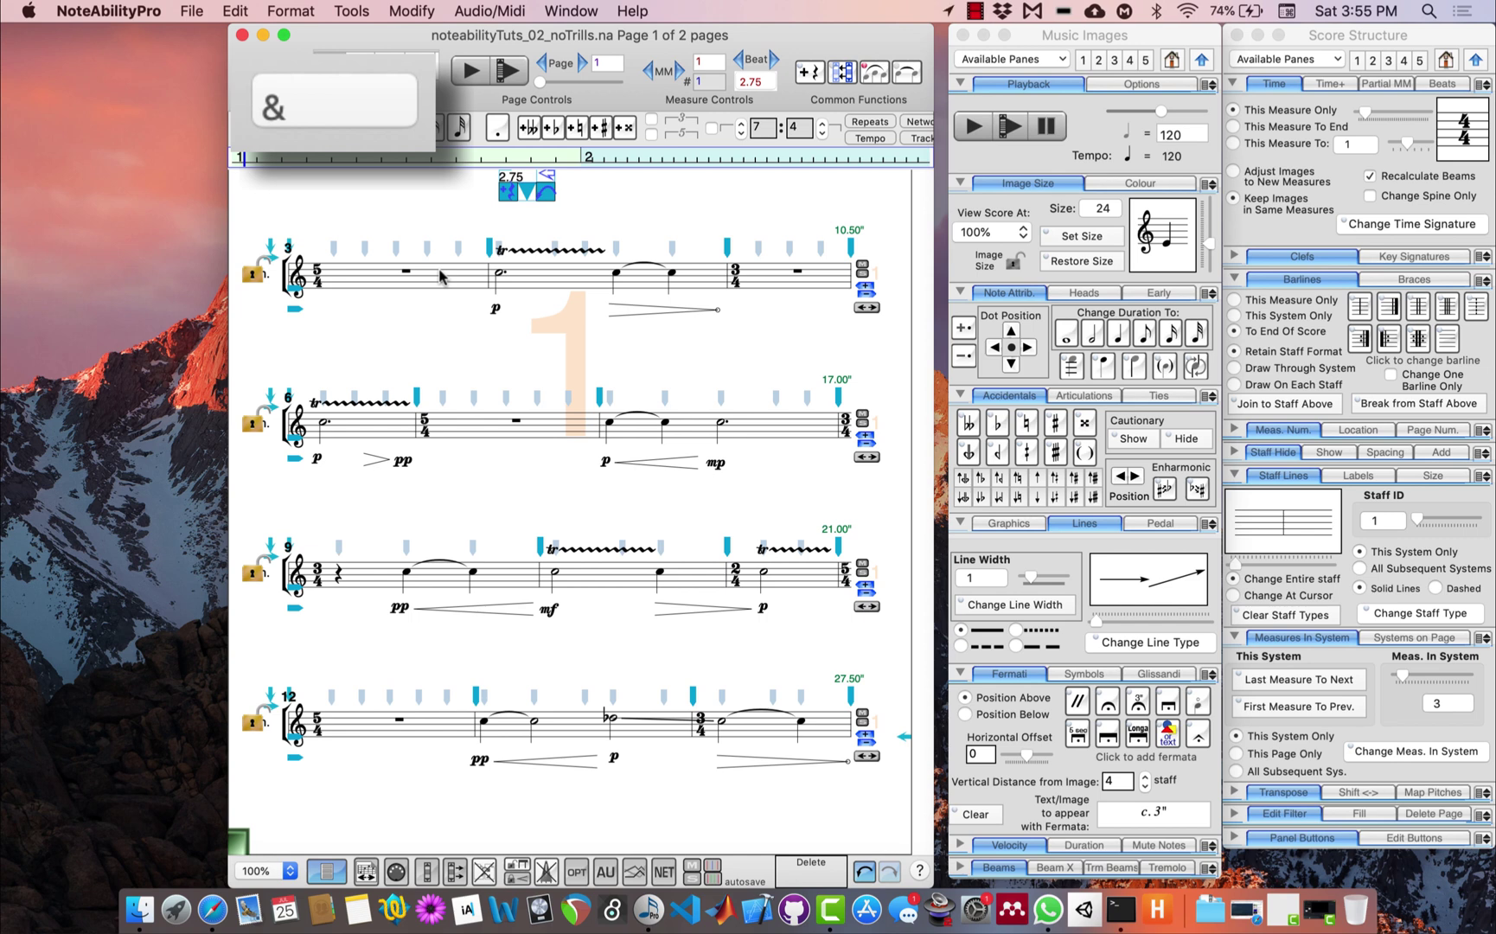
pyautogui.press('q')
pyautogui.press('q')
pyautogui.press('q')
pyautogui.click(377, 289)
pyautogui.click(622, 392)
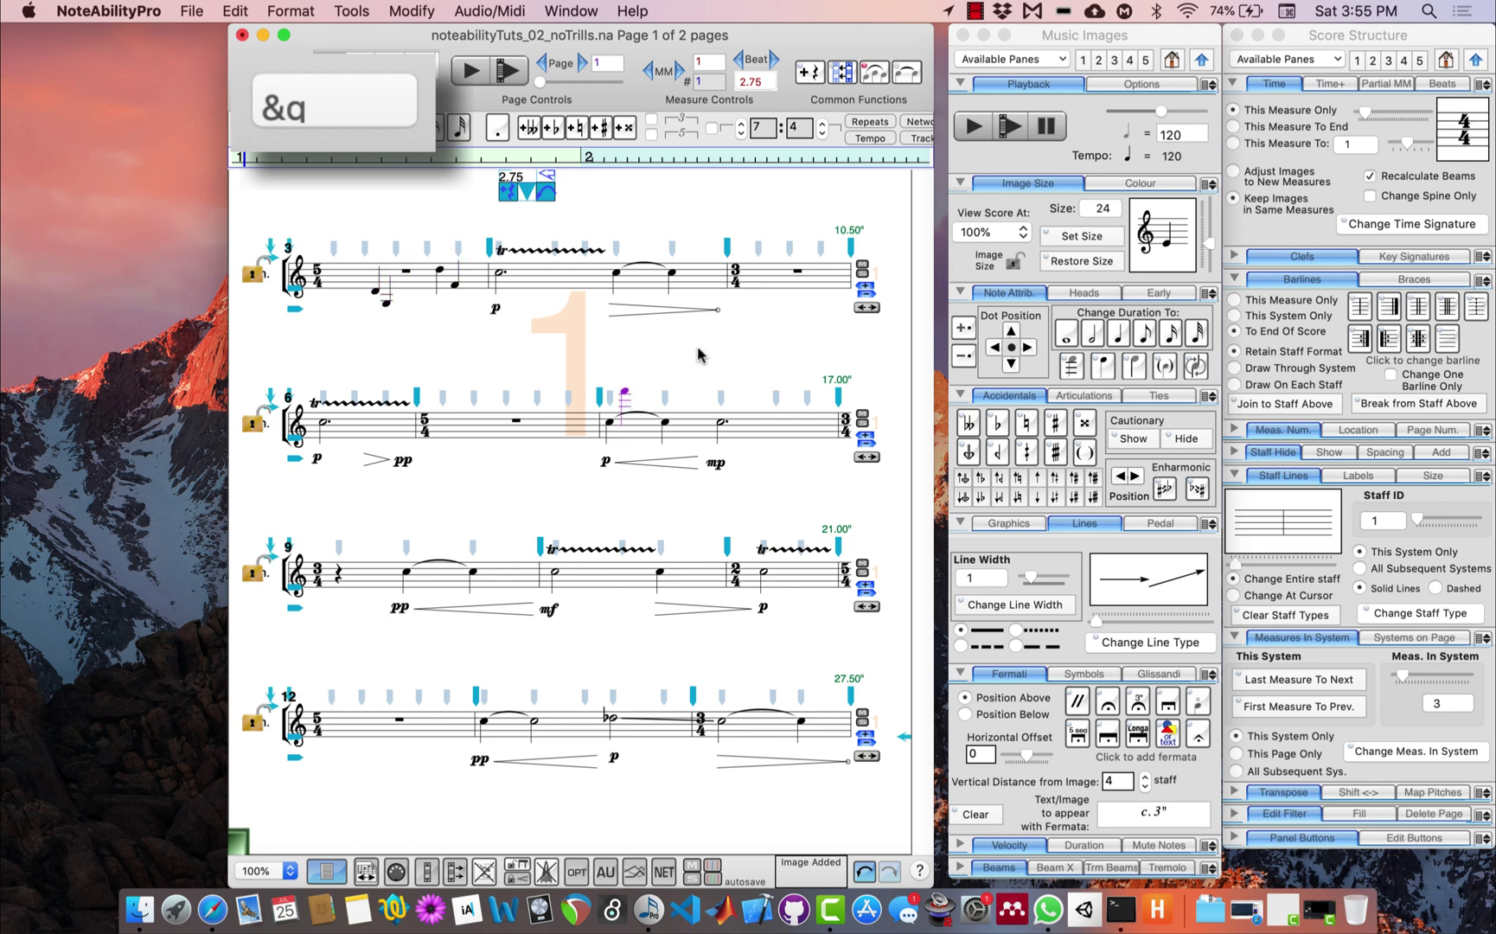
pyautogui.click(742, 314)
pyautogui.click(817, 279)
# - Undo the extra notes, keep one note after the dotted half, and make it flat
pyautogui.press('super+z')
pyautogui.press('super+z')
pyautogui.press('super+z')
pyautogui.press('super+z')
pyautogui.press('super+z')
pyautogui.press('super+z')
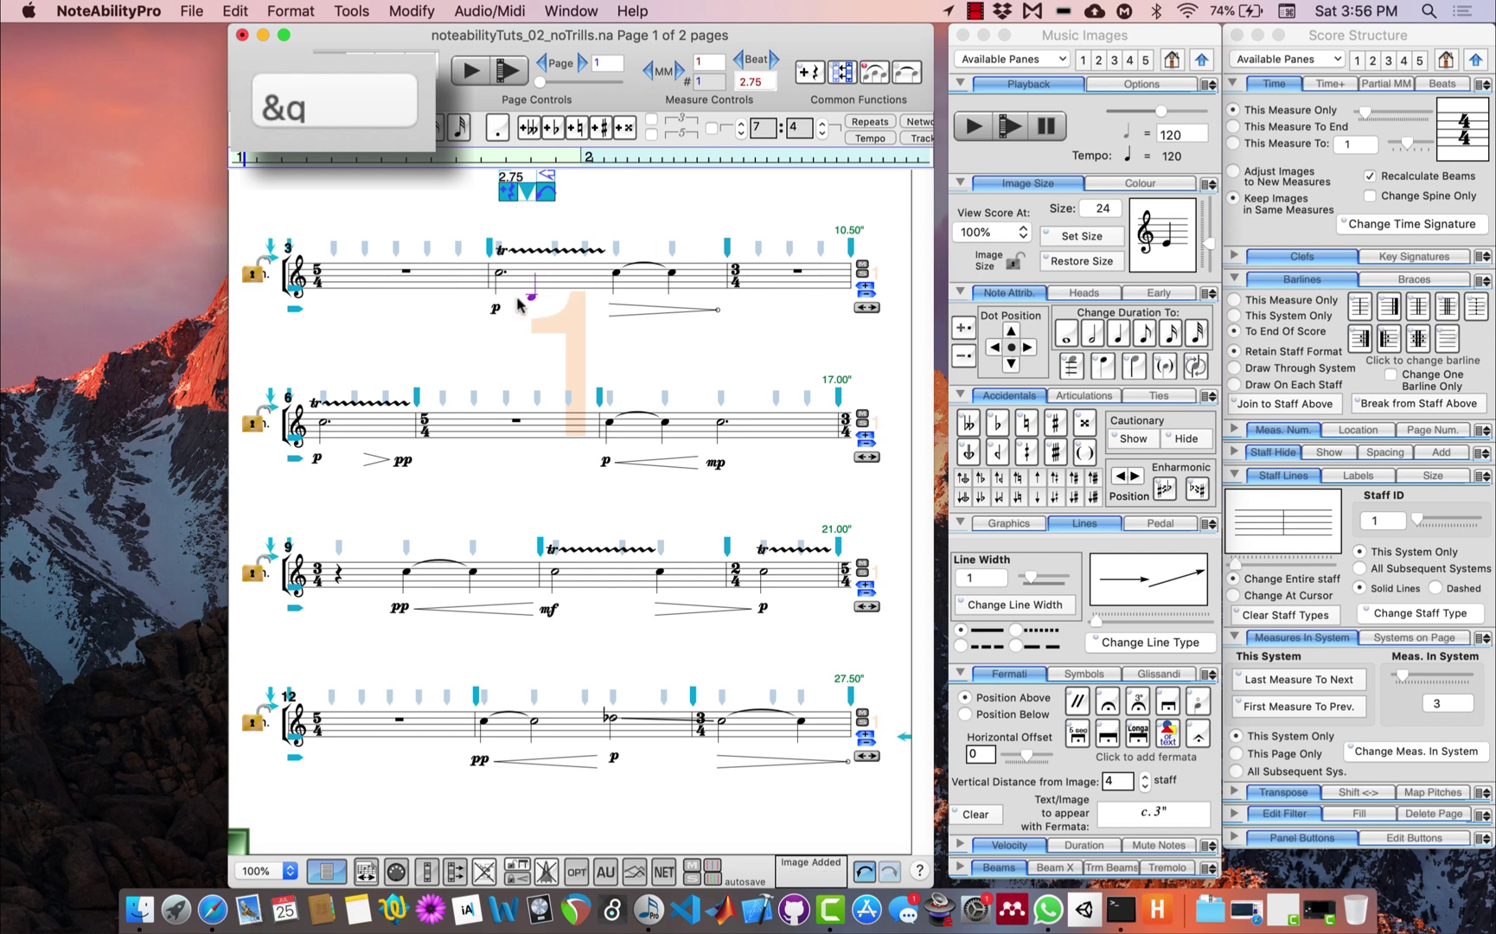
pyautogui.press('super+z')
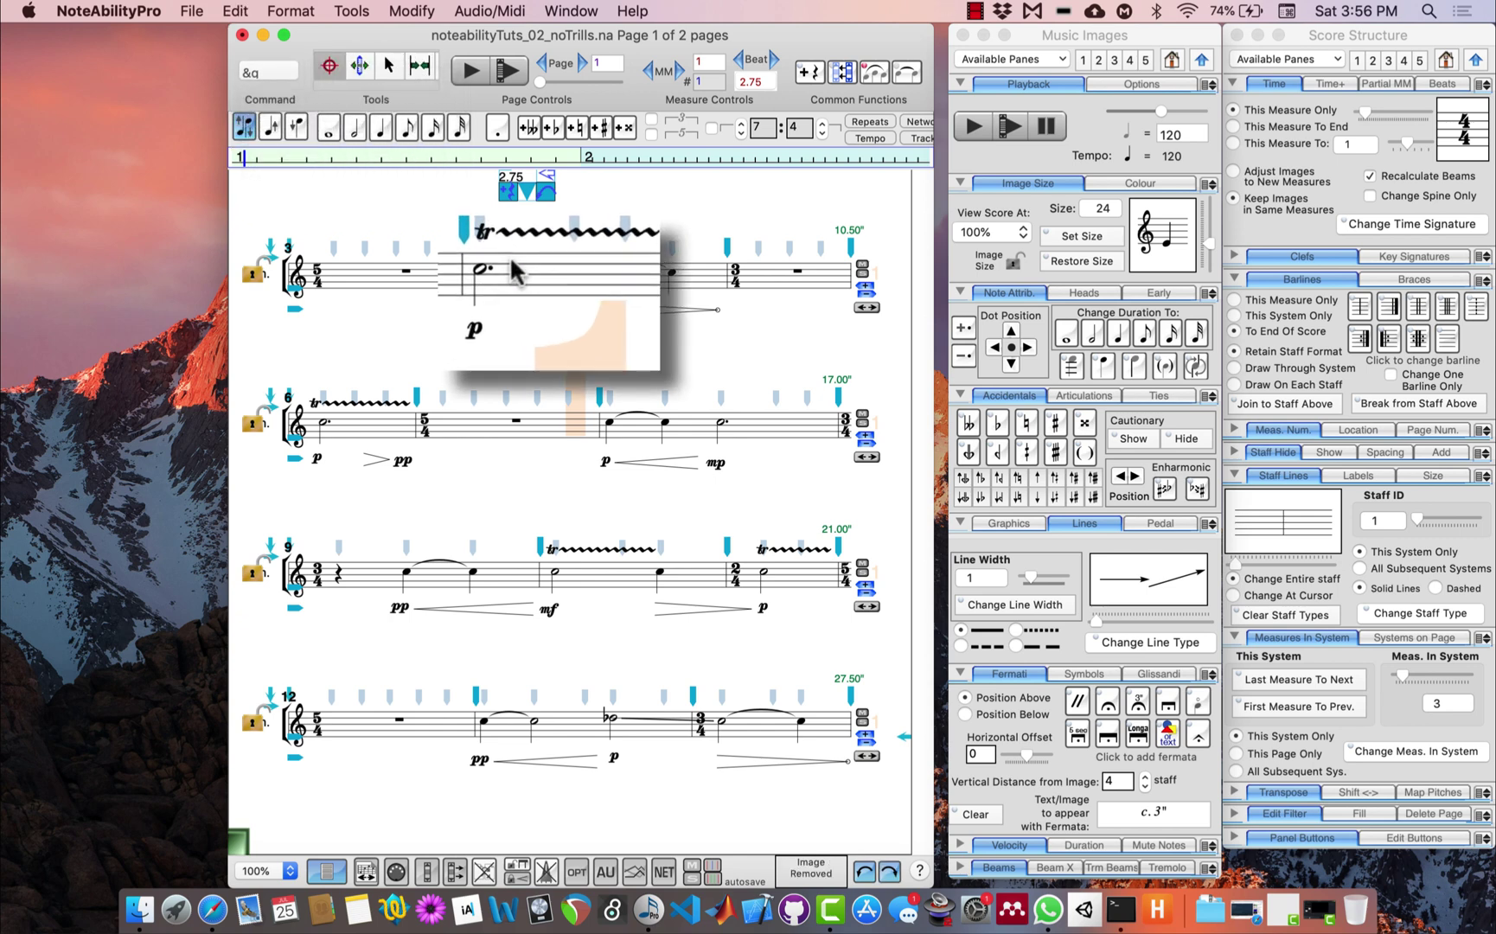
pyautogui.press('super+shift+z')
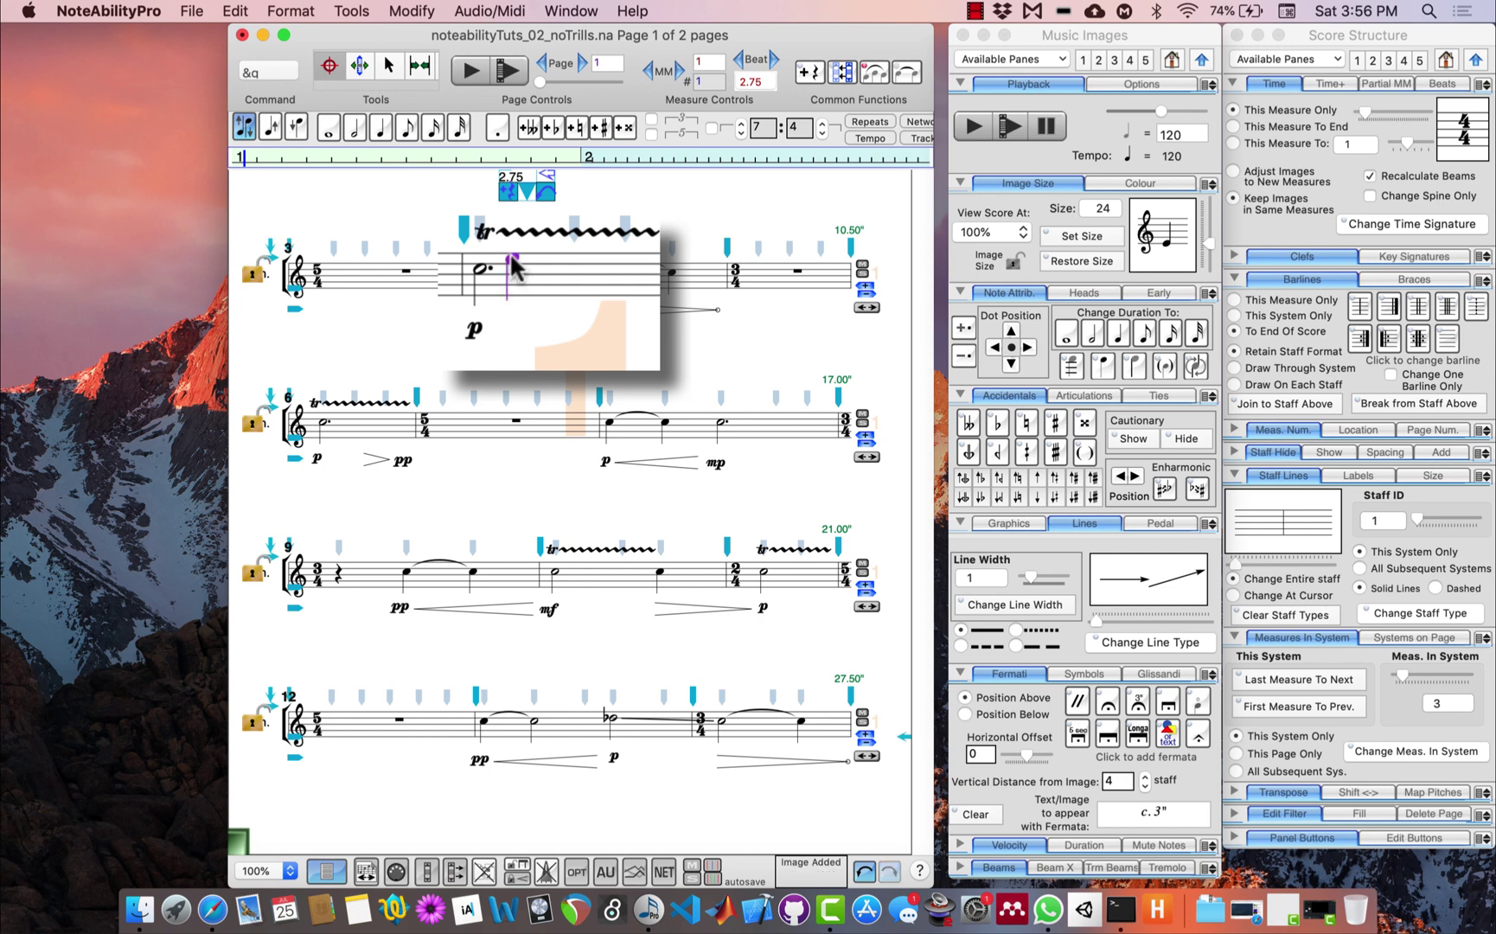
pyautogui.press('super+b')
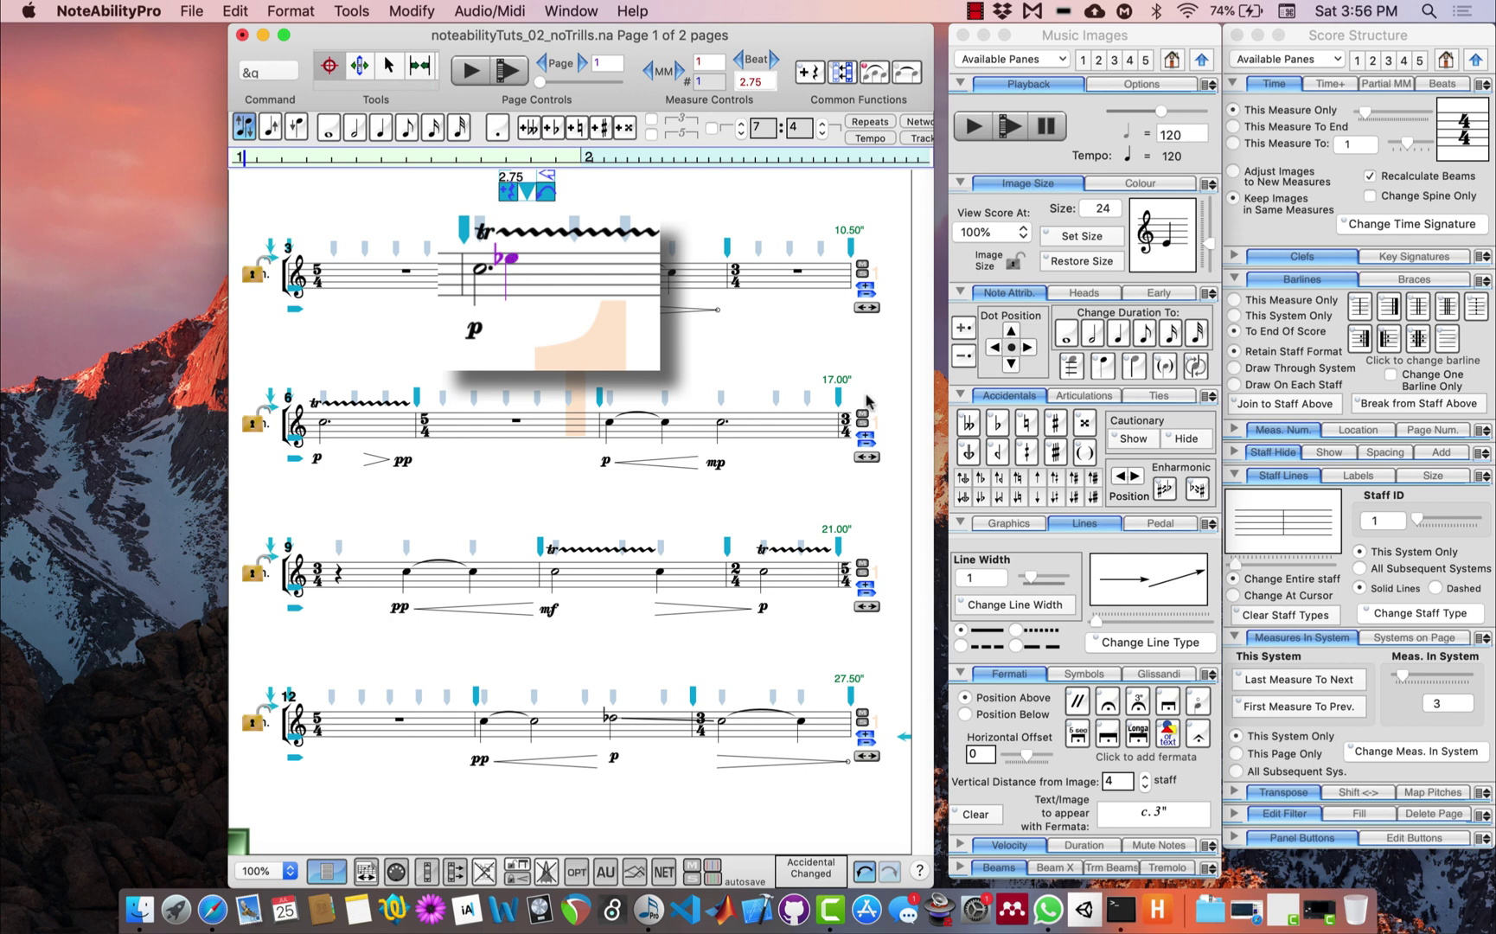
# - Make the new note a quarter note and adjust its notehead and stem visibility
pyautogui.click(1055, 35)
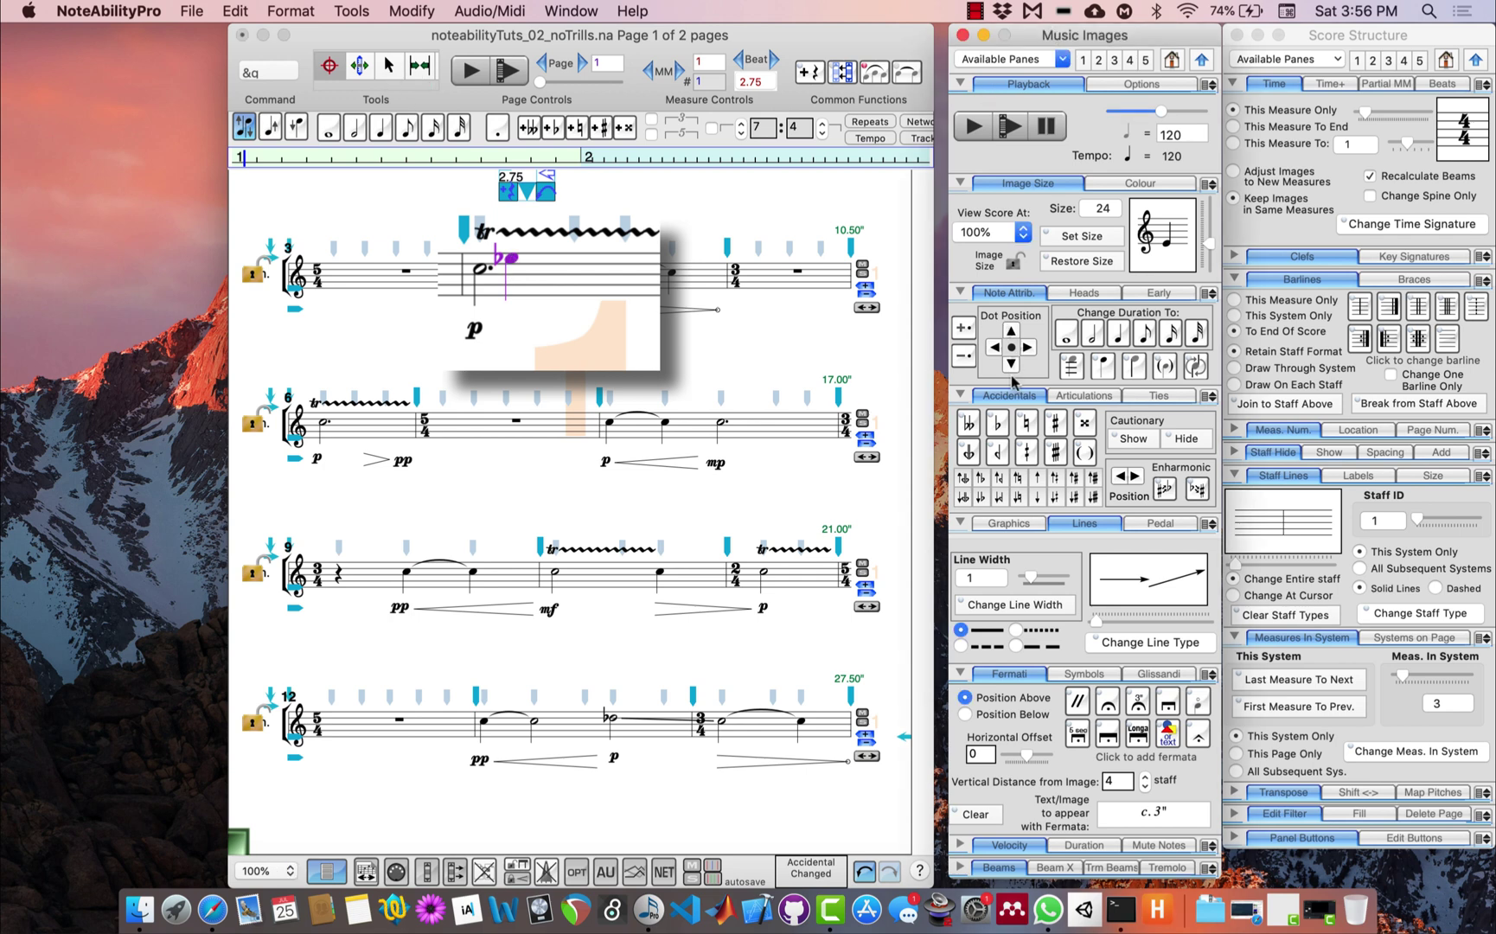
pyautogui.click(1028, 295)
pyautogui.click(1029, 295)
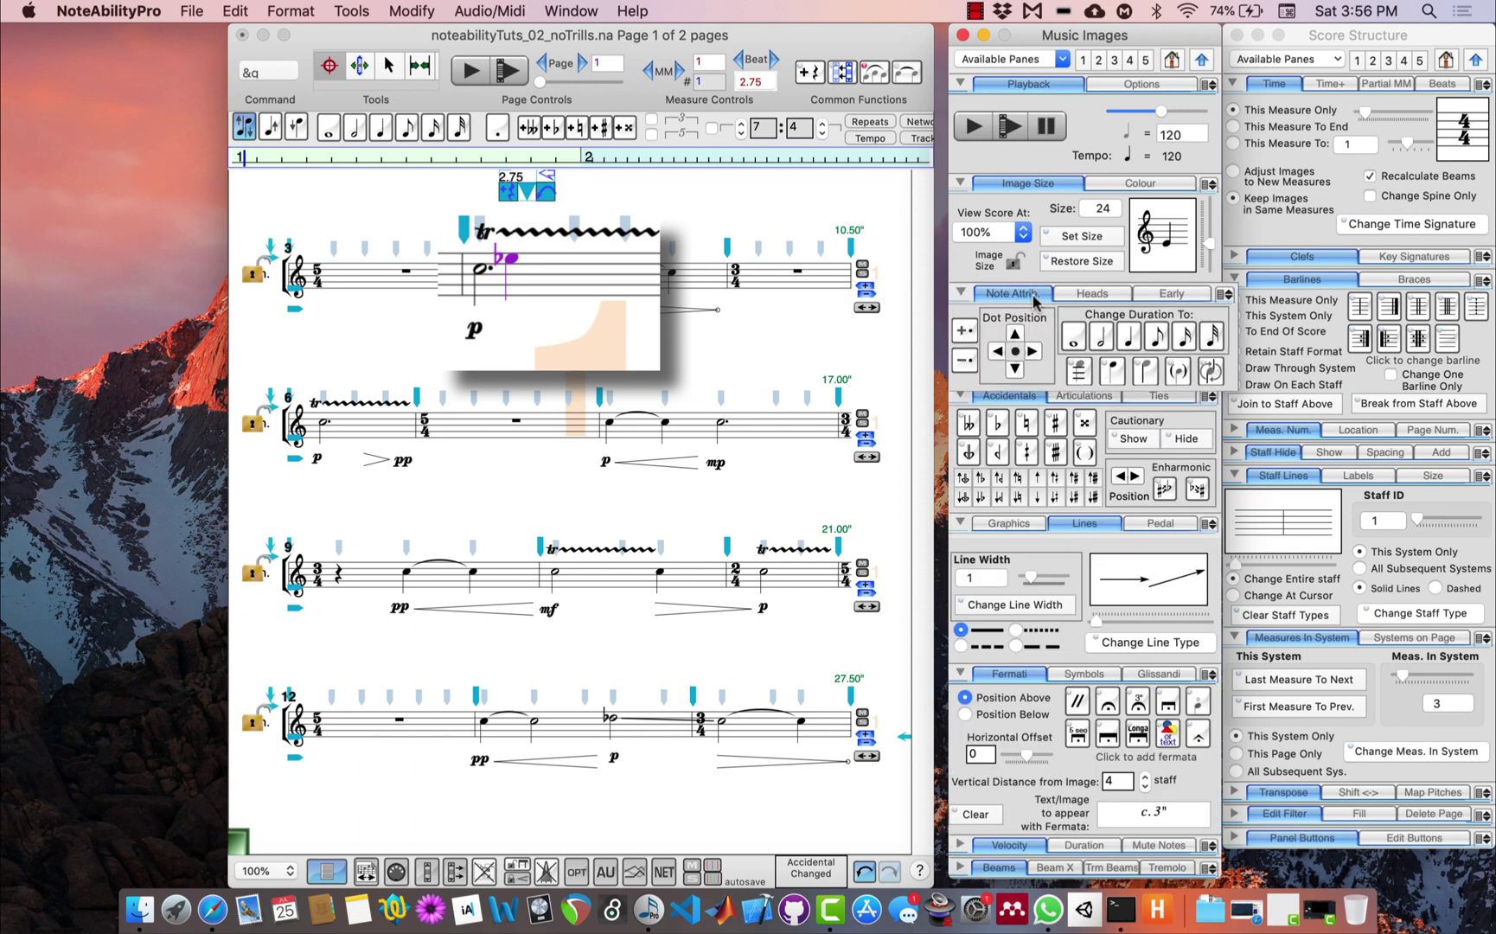
pyautogui.click(1096, 336)
pyautogui.click(1254, 389)
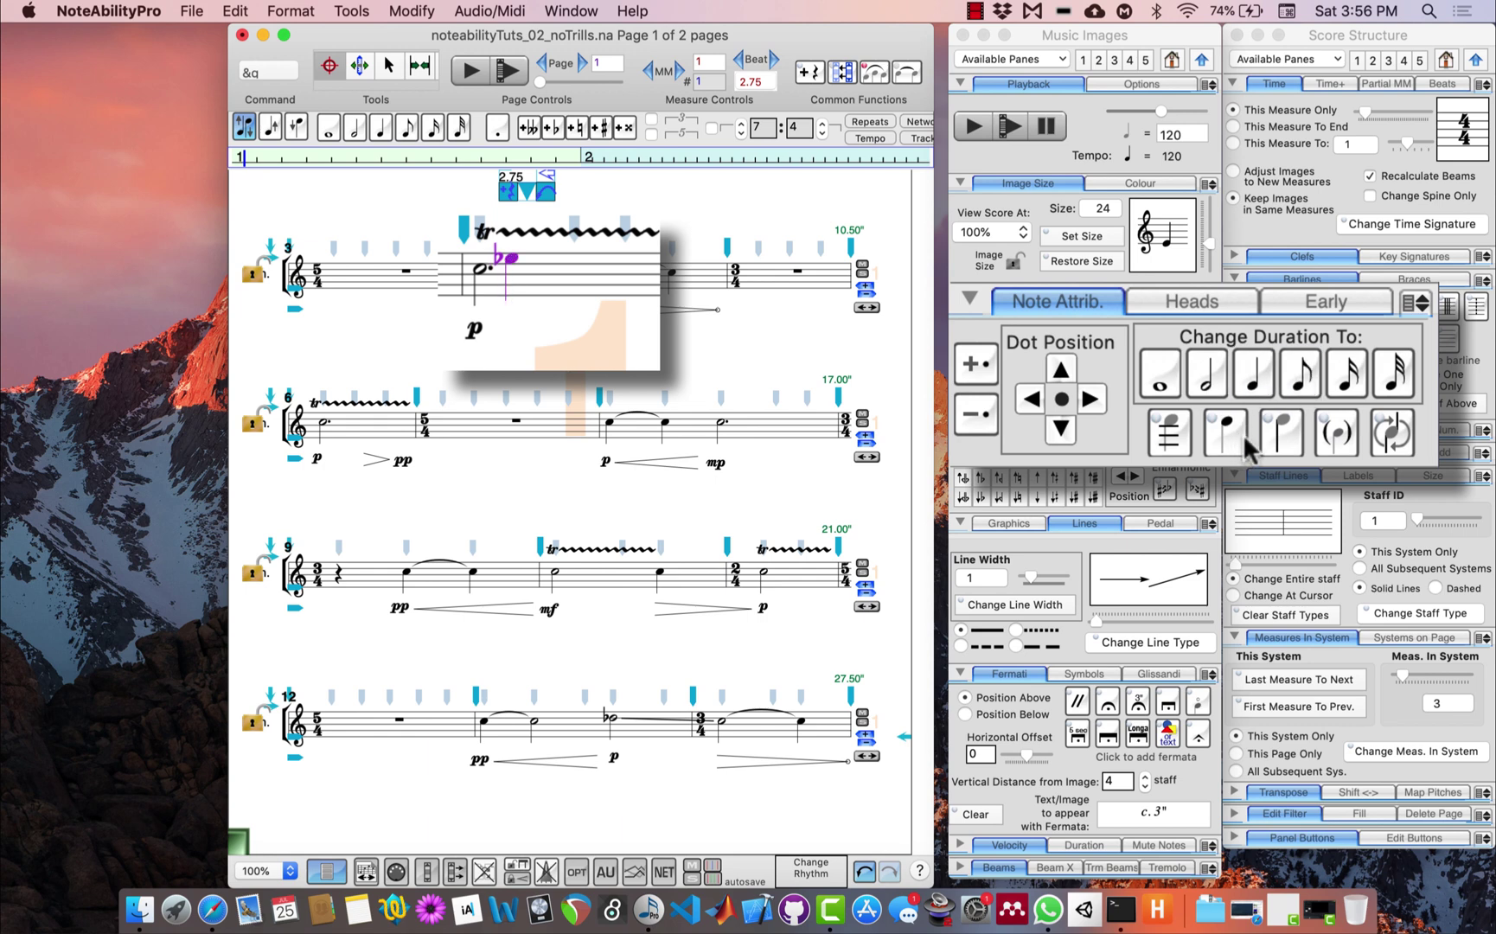
pyautogui.click(1295, 447)
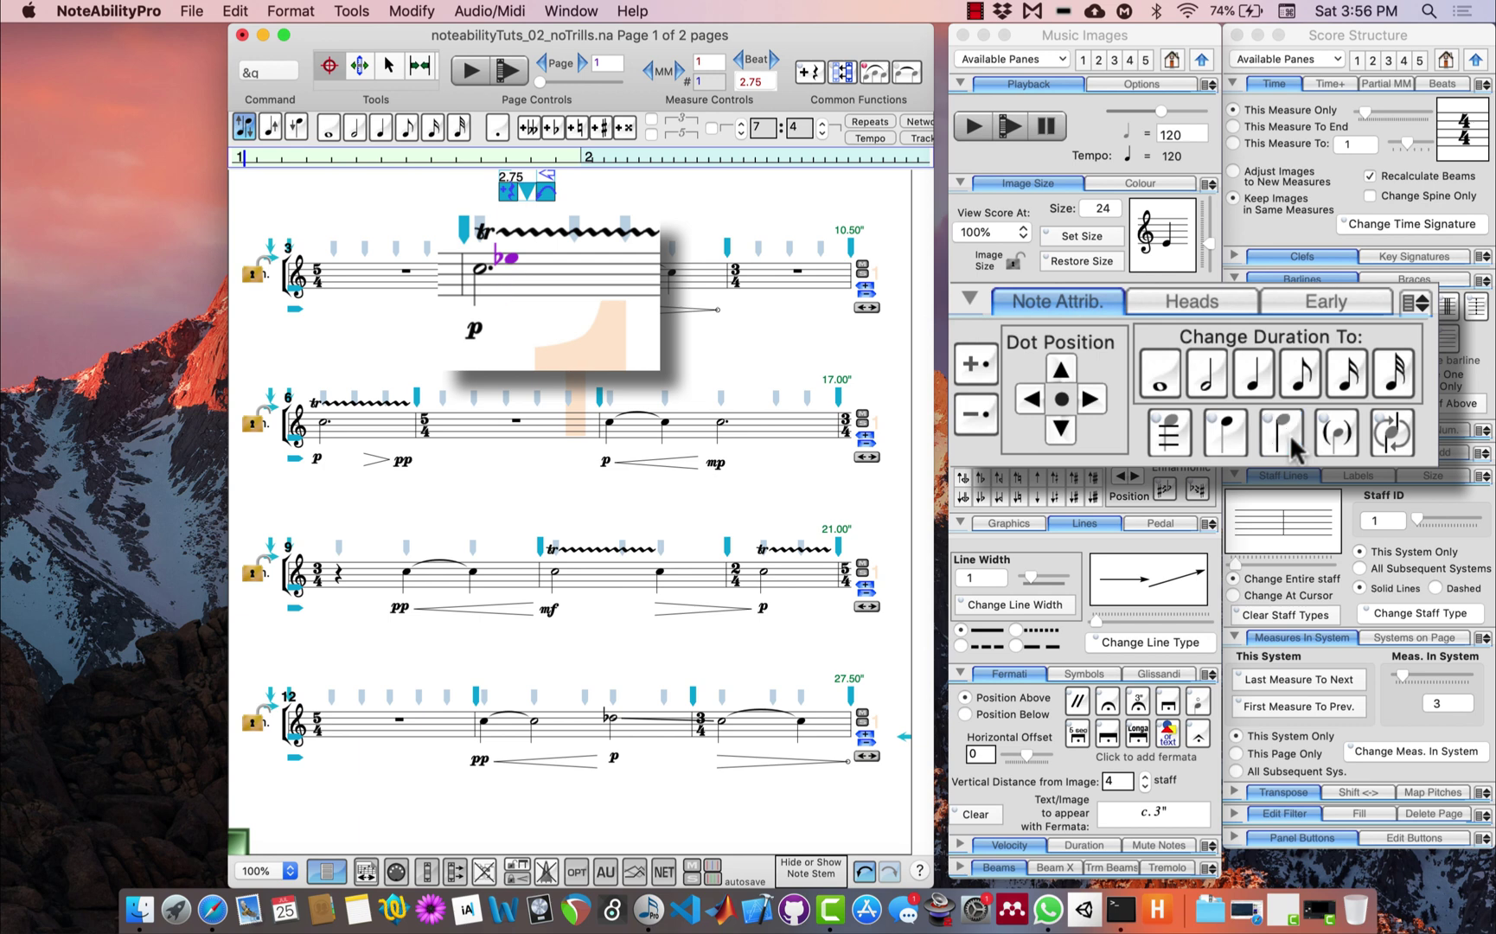
pyautogui.click(1228, 447)
pyautogui.click(1228, 447)
pyautogui.click(1228, 448)
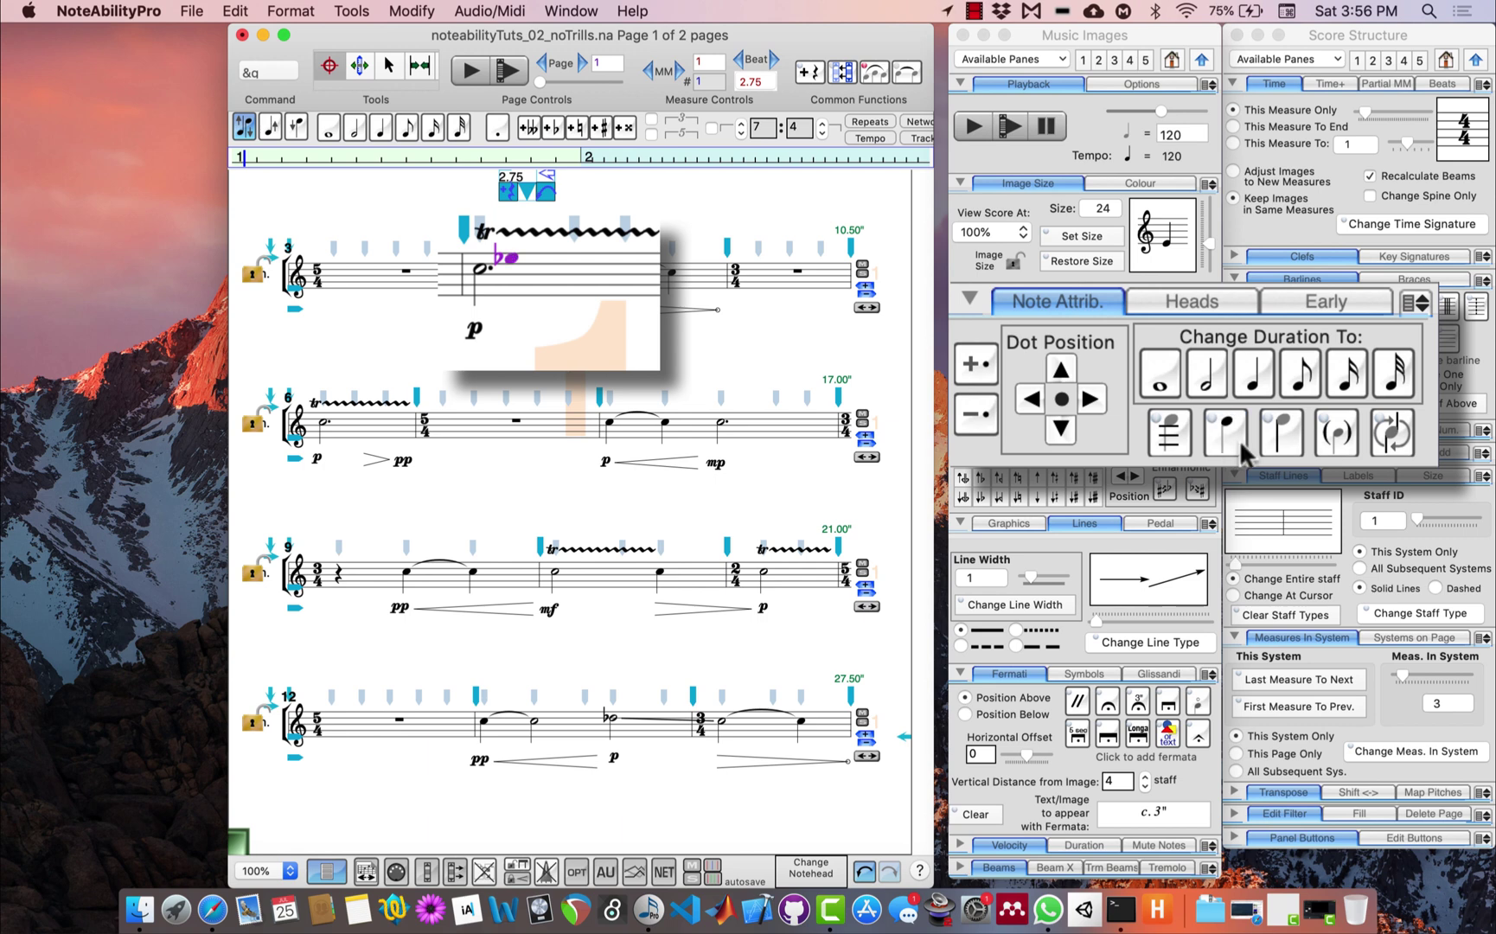
pyautogui.click(1287, 442)
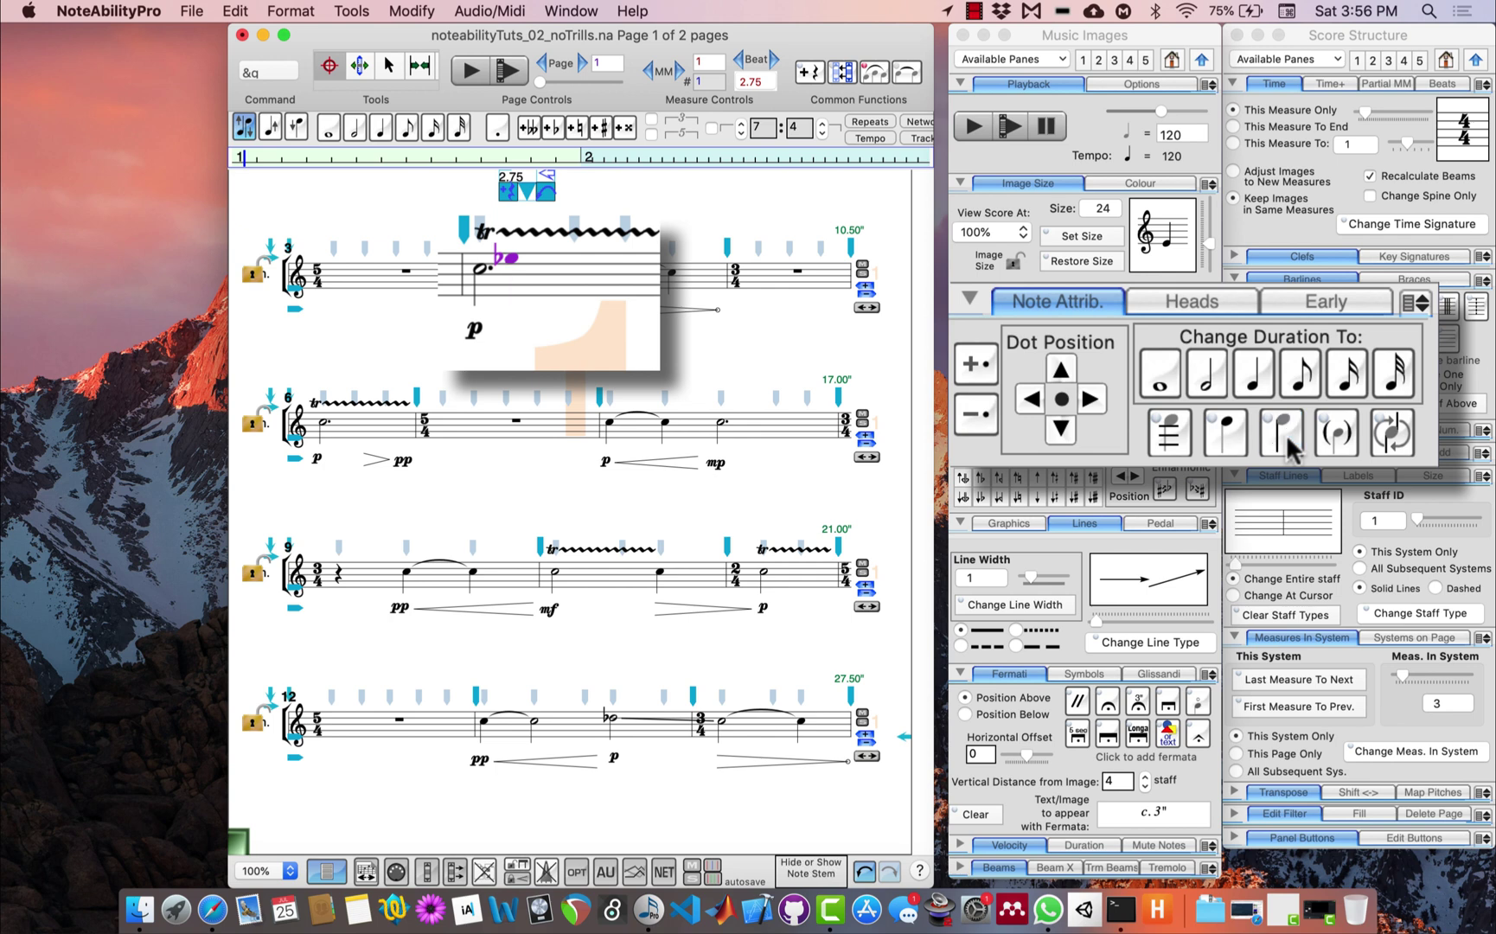
# - Put the trill's flat in parentheses, set its image size to 16, and nudge it into place
pyautogui.click(1343, 437)
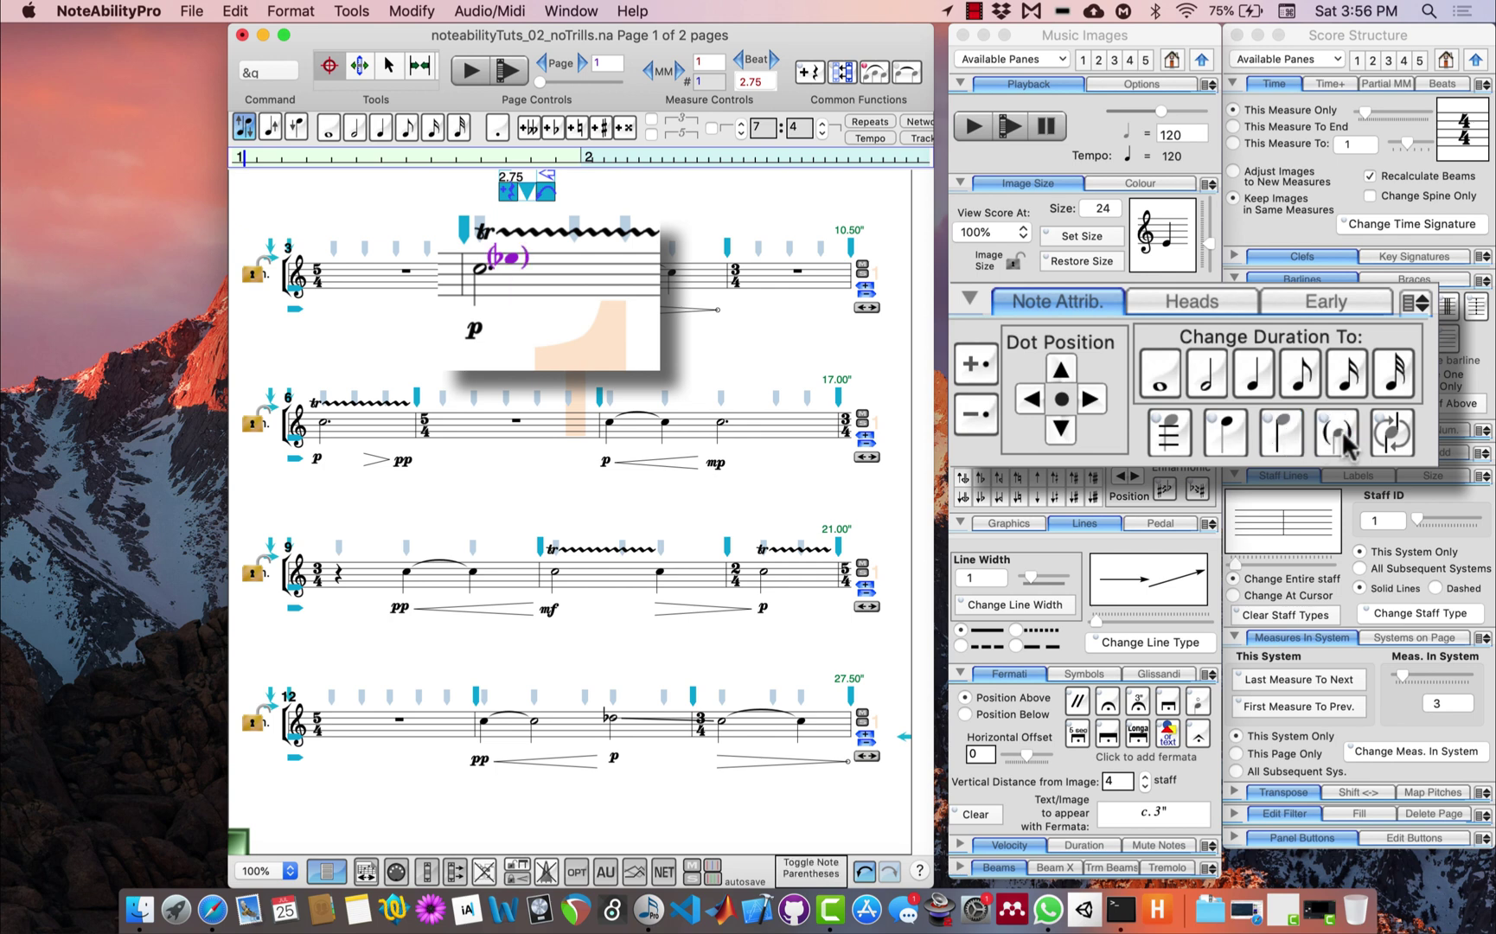
pyautogui.press('Right')
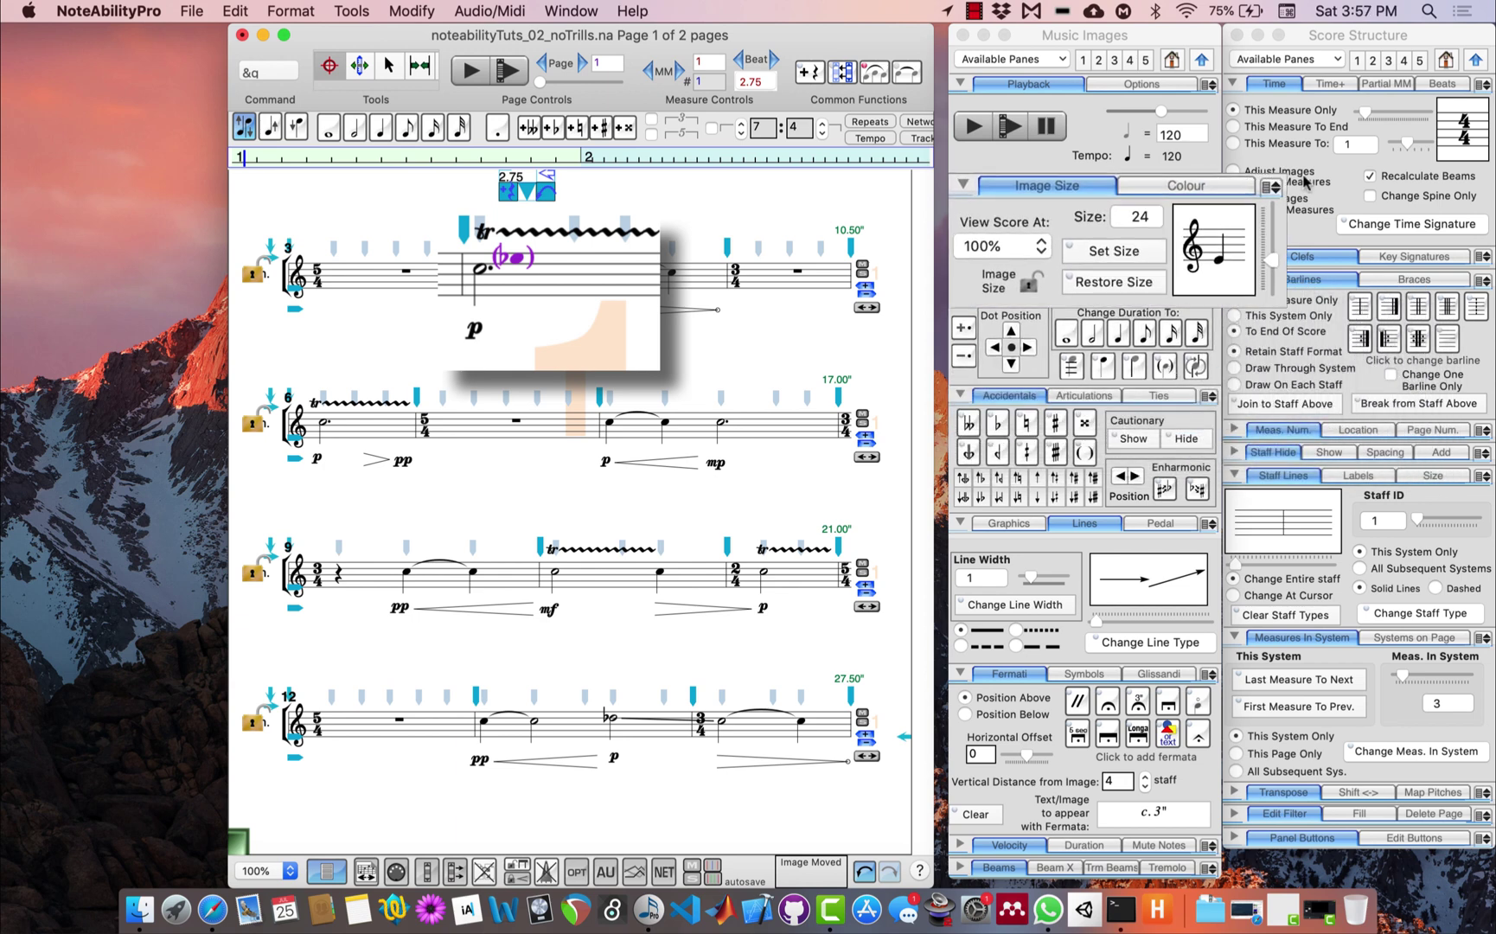
pyautogui.moveTo(1211, 245); pyautogui.dragTo(1211, 252)
pyautogui.moveTo(1420, 316); pyautogui.dragTo(1420, 317)
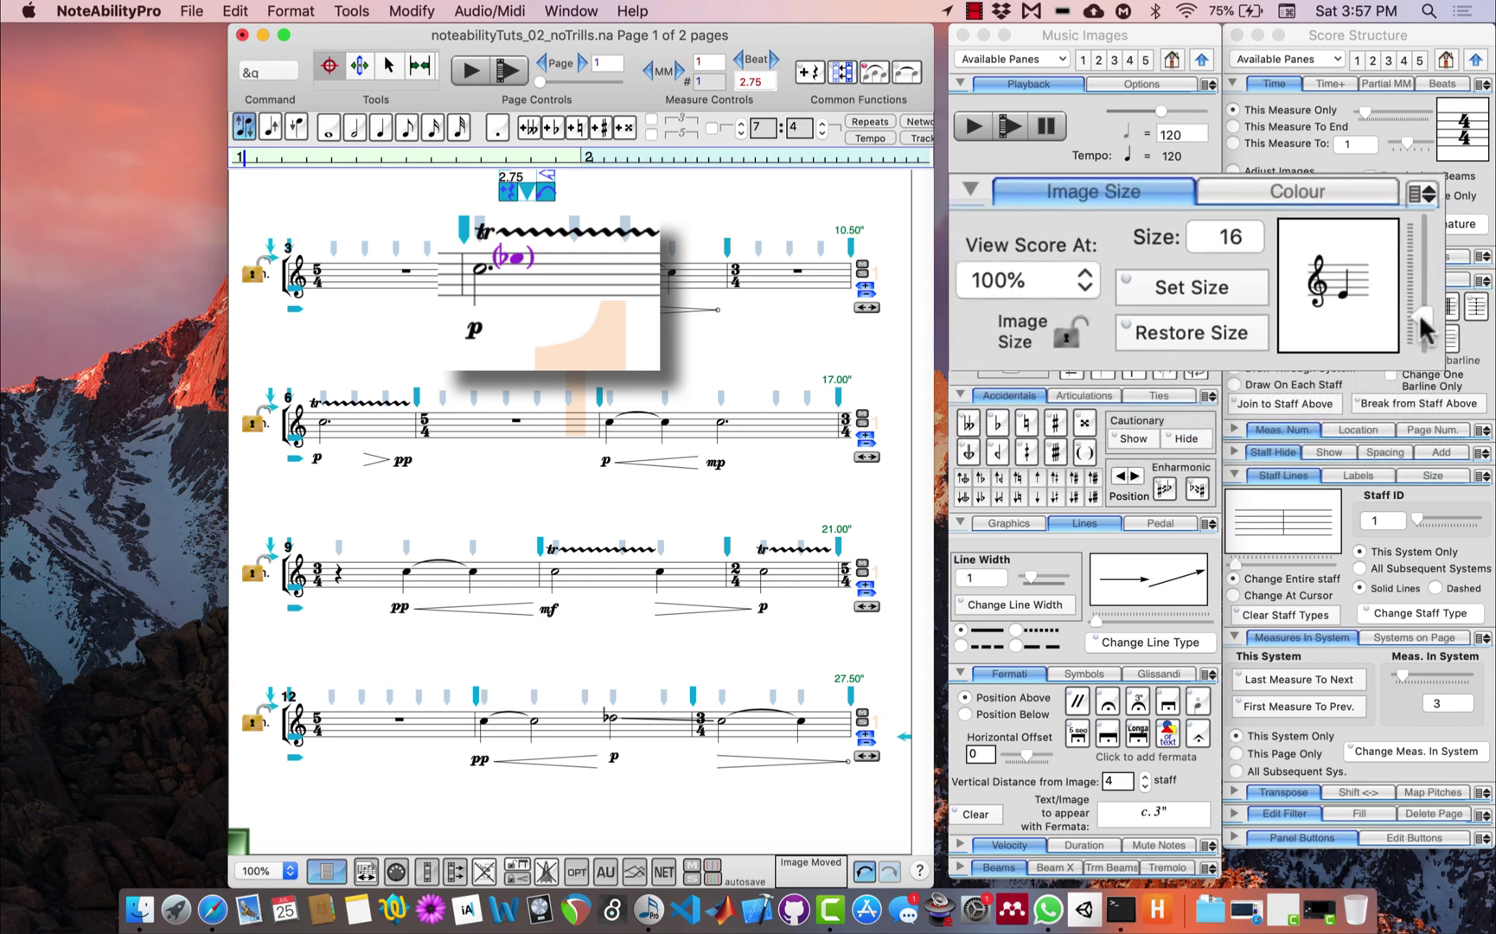
pyautogui.click(1211, 294)
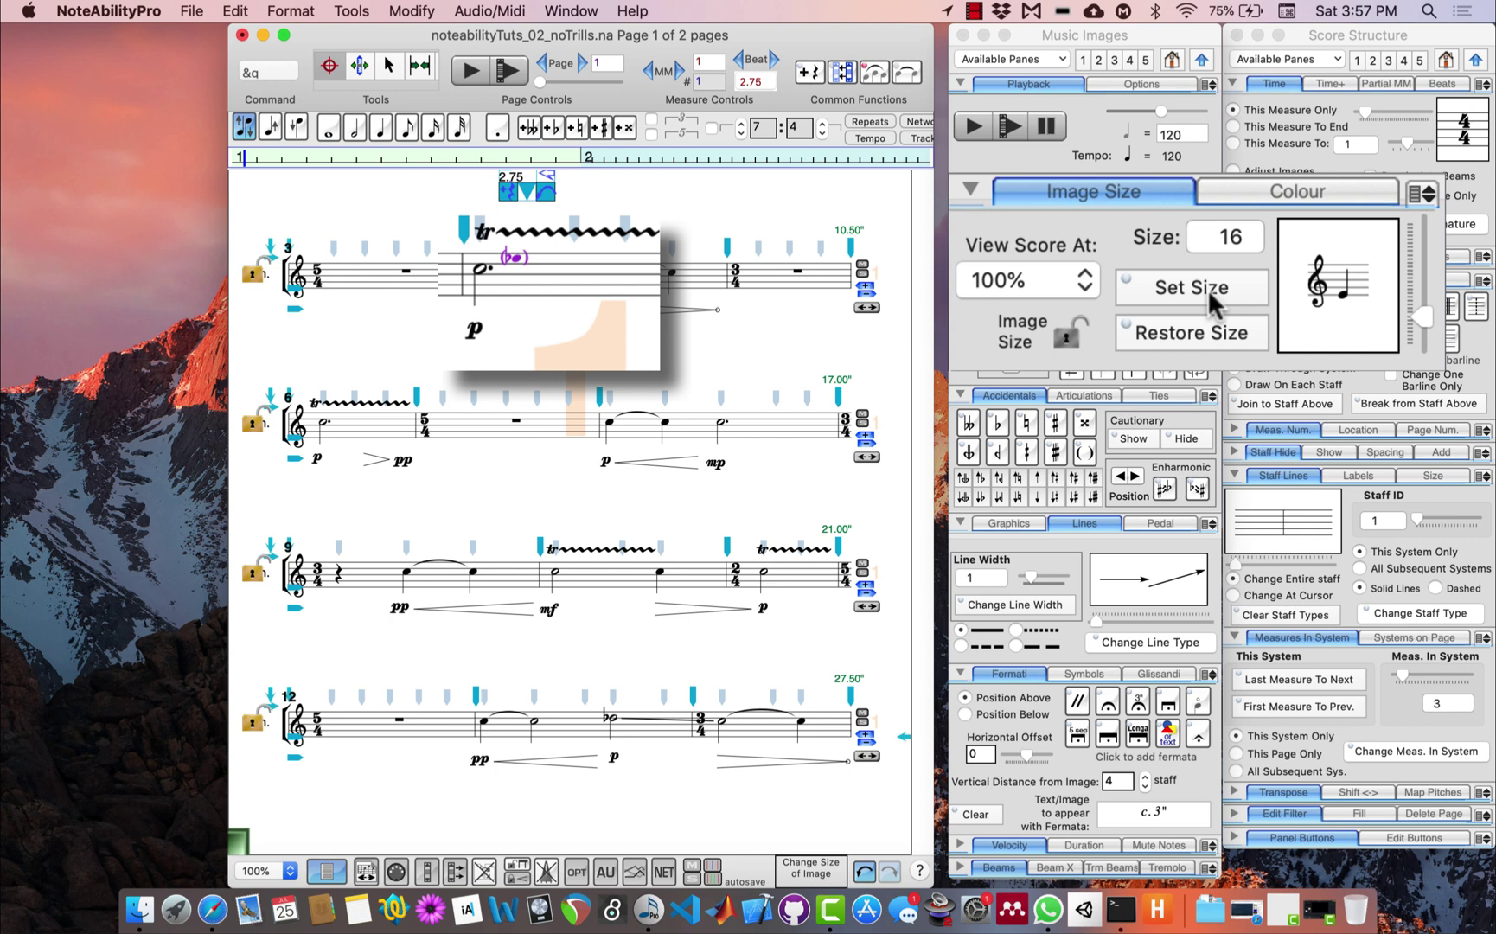
pyautogui.press('Left')
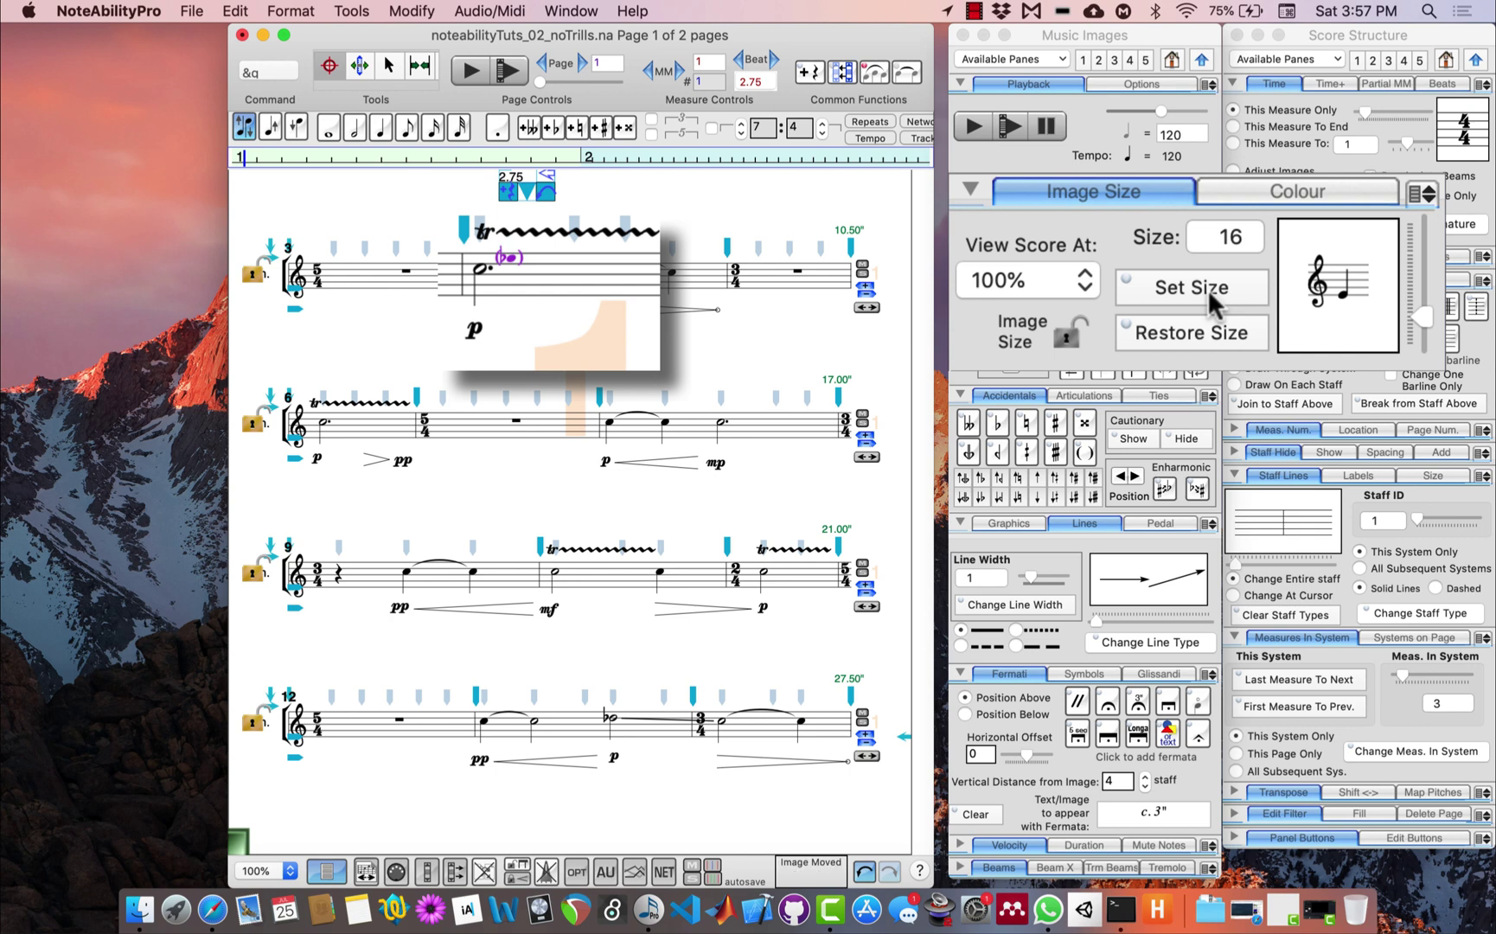
pyautogui.click(388, 69)
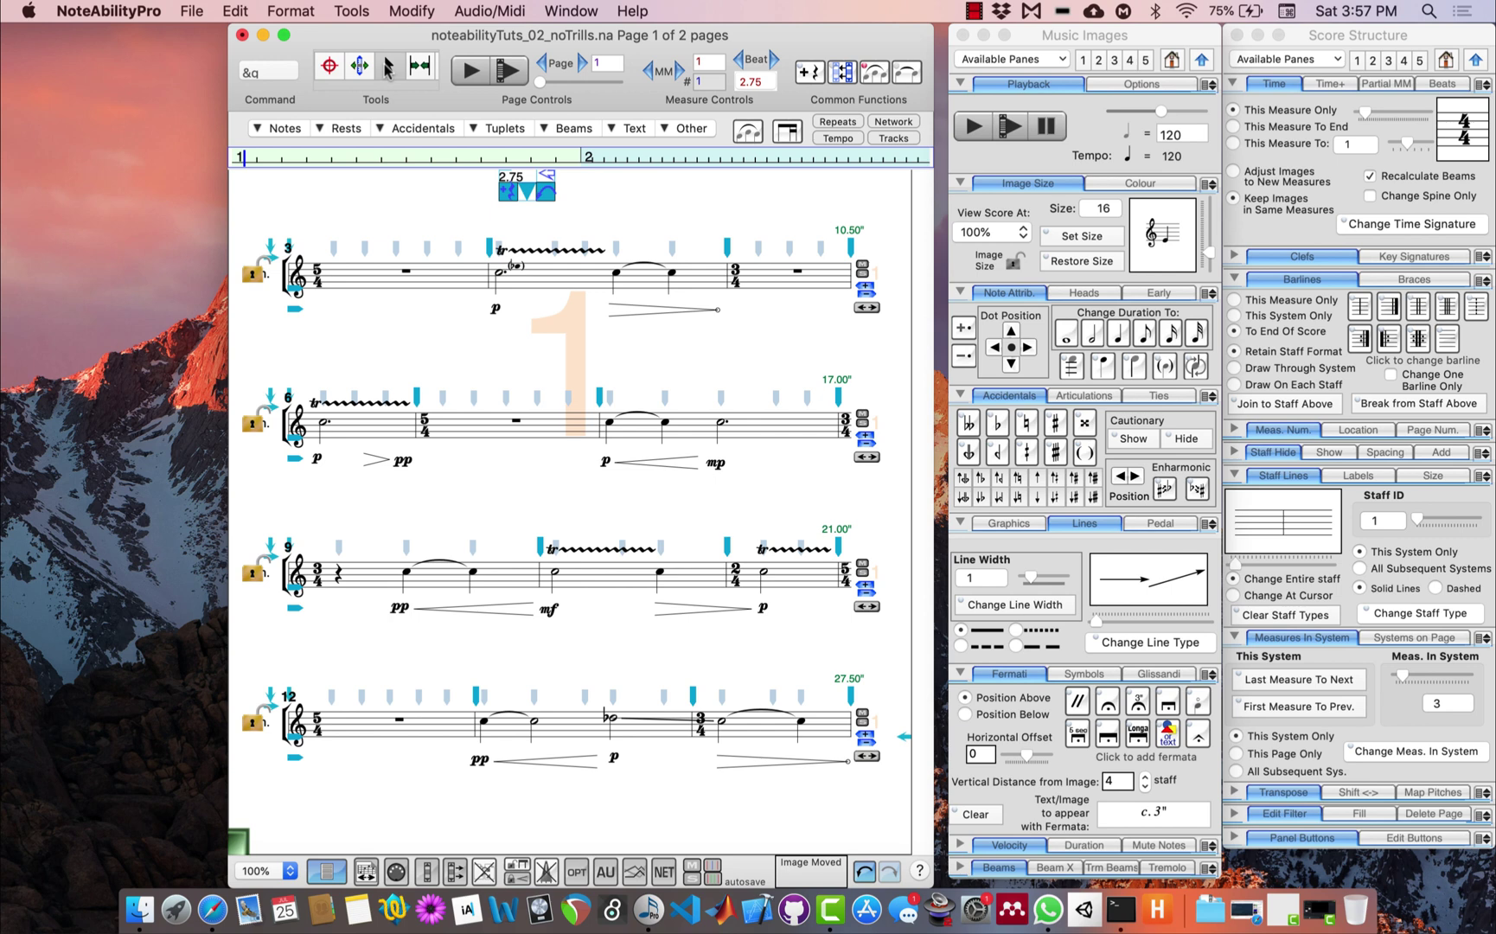
# - Copy the parenthesized flat from measure 4 onto the measure-6 trill, lowering it slightly
pyautogui.click(516, 268)
pyautogui.press('super+c')
pyautogui.click(339, 424)
pyautogui.press('super+v')
pyautogui.click(340, 416)
pyautogui.moveTo(340, 416); pyautogui.dragTo(340, 418)
pyautogui.press('super+c')
# - Paste the flat onto the trills in measures 10 and 11, nudging the measure-11 copy
pyautogui.click(566, 576)
pyautogui.press('super+v')
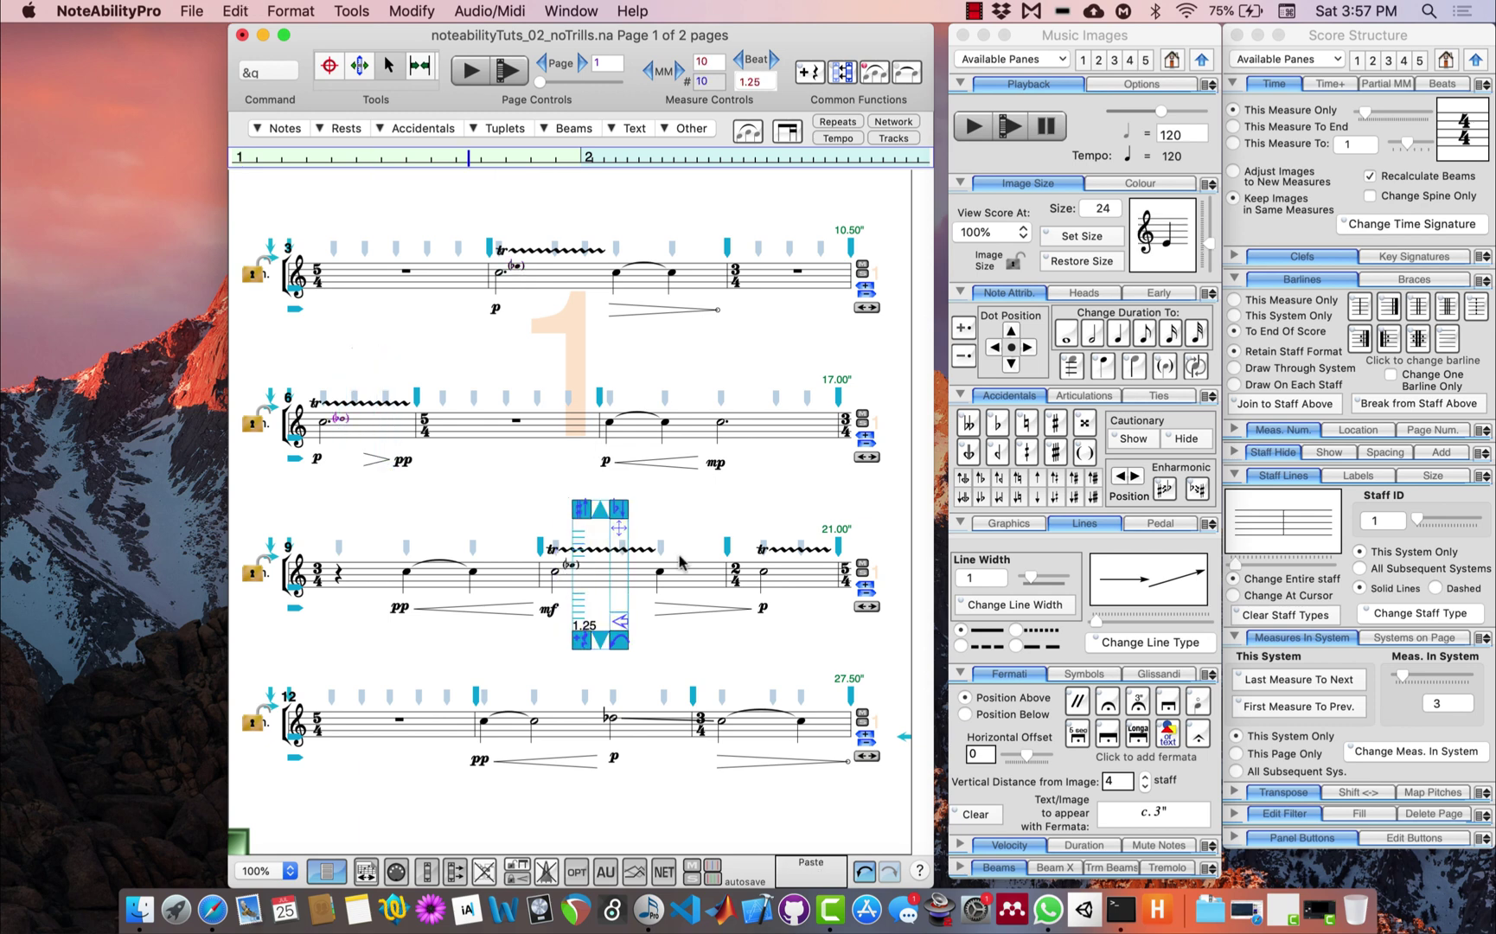
pyautogui.click(776, 573)
pyautogui.press('super+v')
pyautogui.click(785, 569)
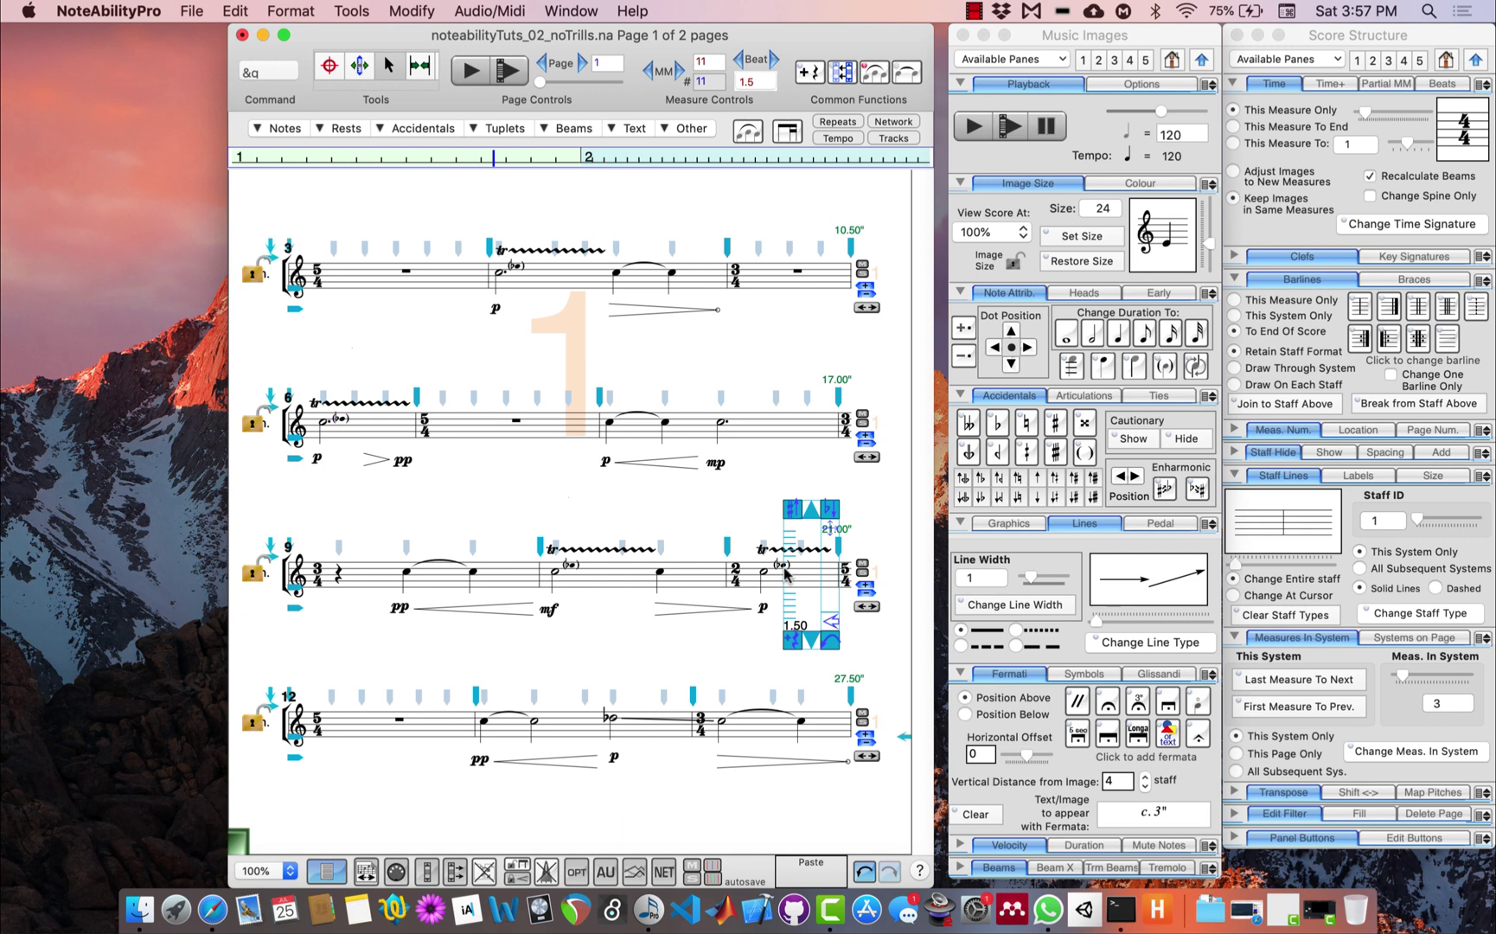
pyautogui.moveTo(782, 567); pyautogui.dragTo(778, 570)
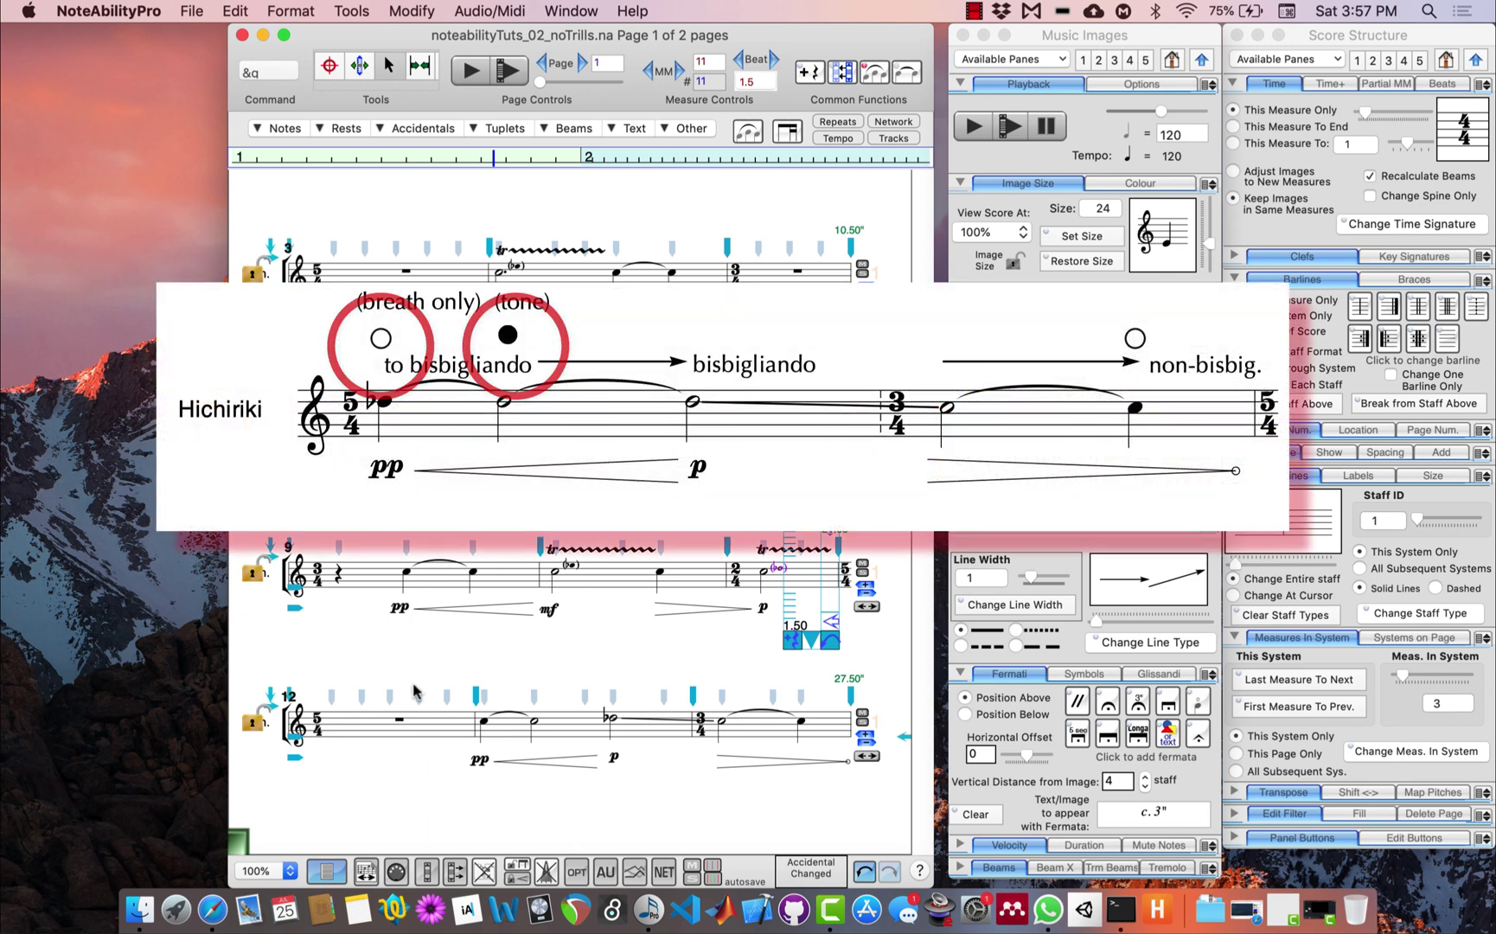
# - Return to the first Hichiriki system and show the Tools menu's panel list
pyautogui.scroll(5, 417, 689)
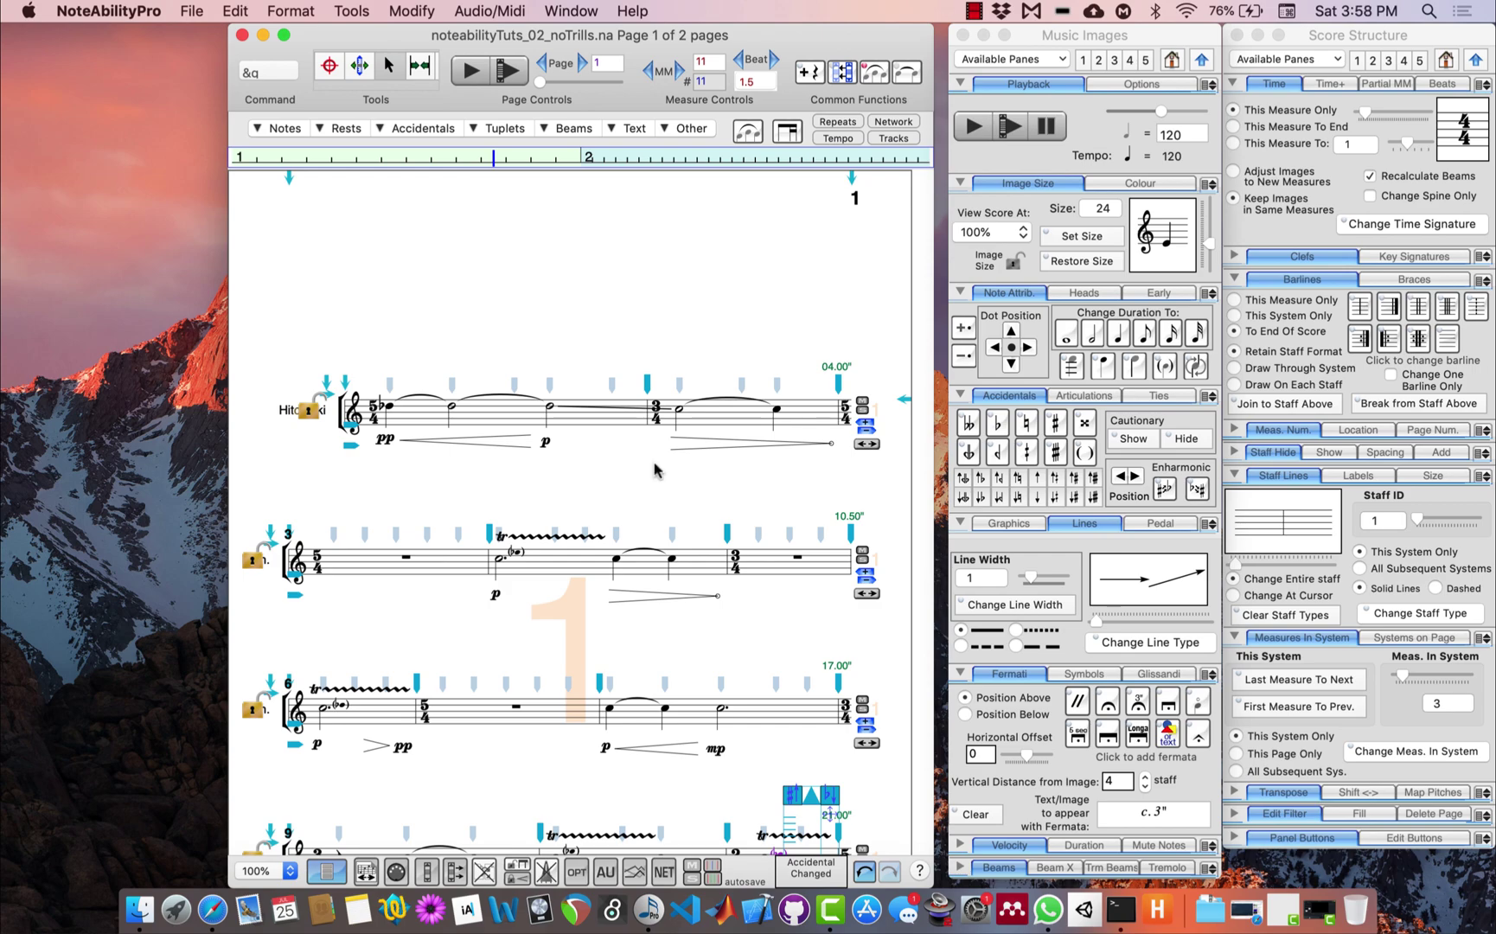
pyautogui.click(343, 11)
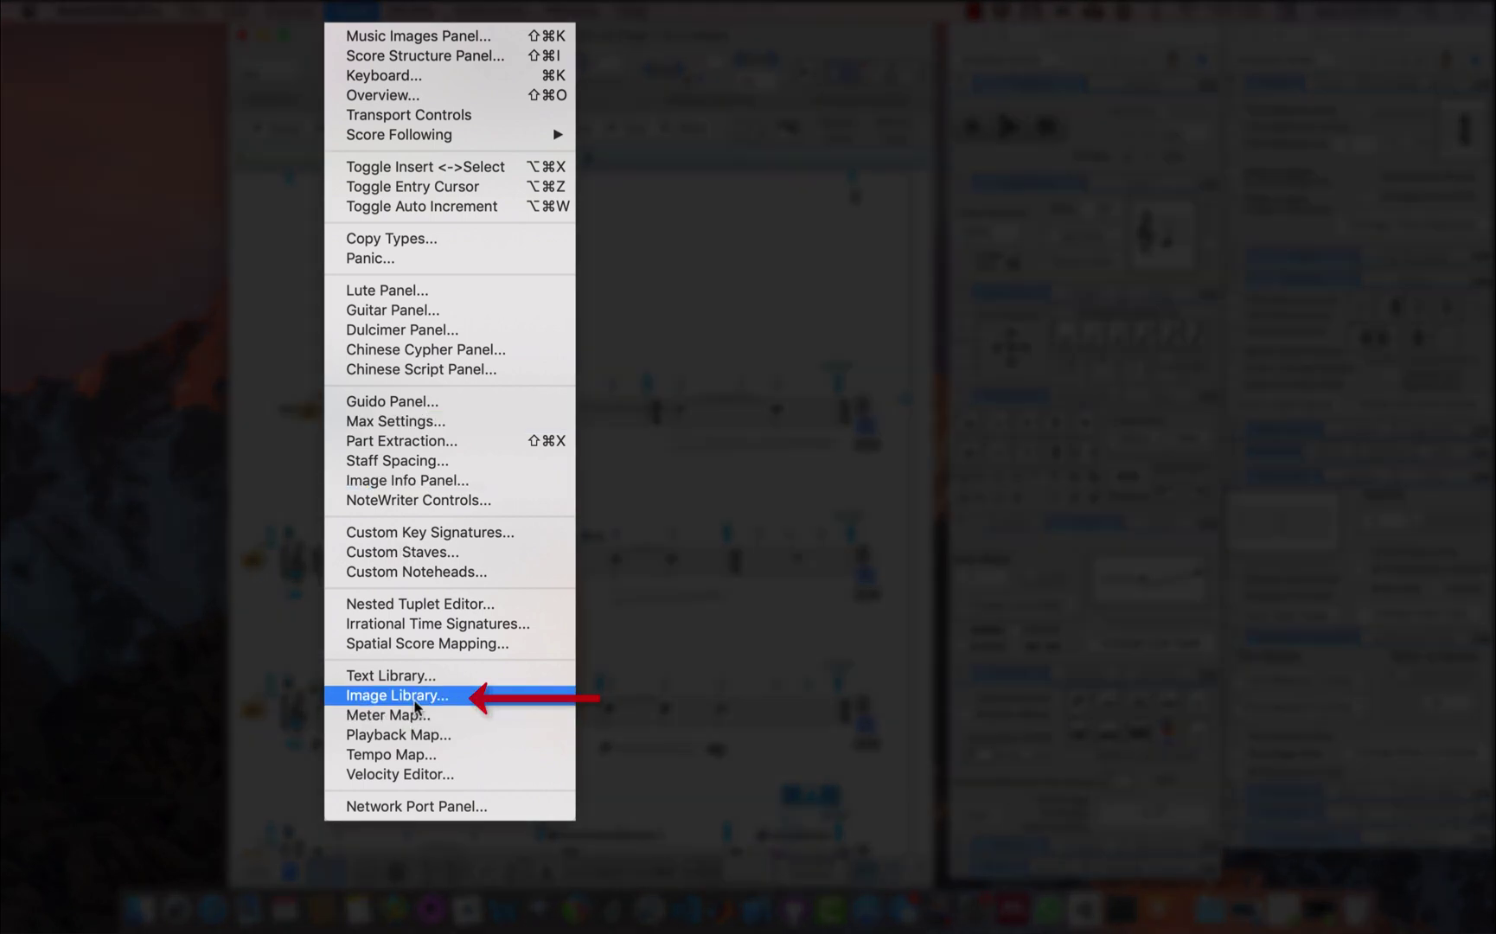
# - Open the Image Library, select its first empty slot, and bring up Finder alongside
pyautogui.click(450, 698)
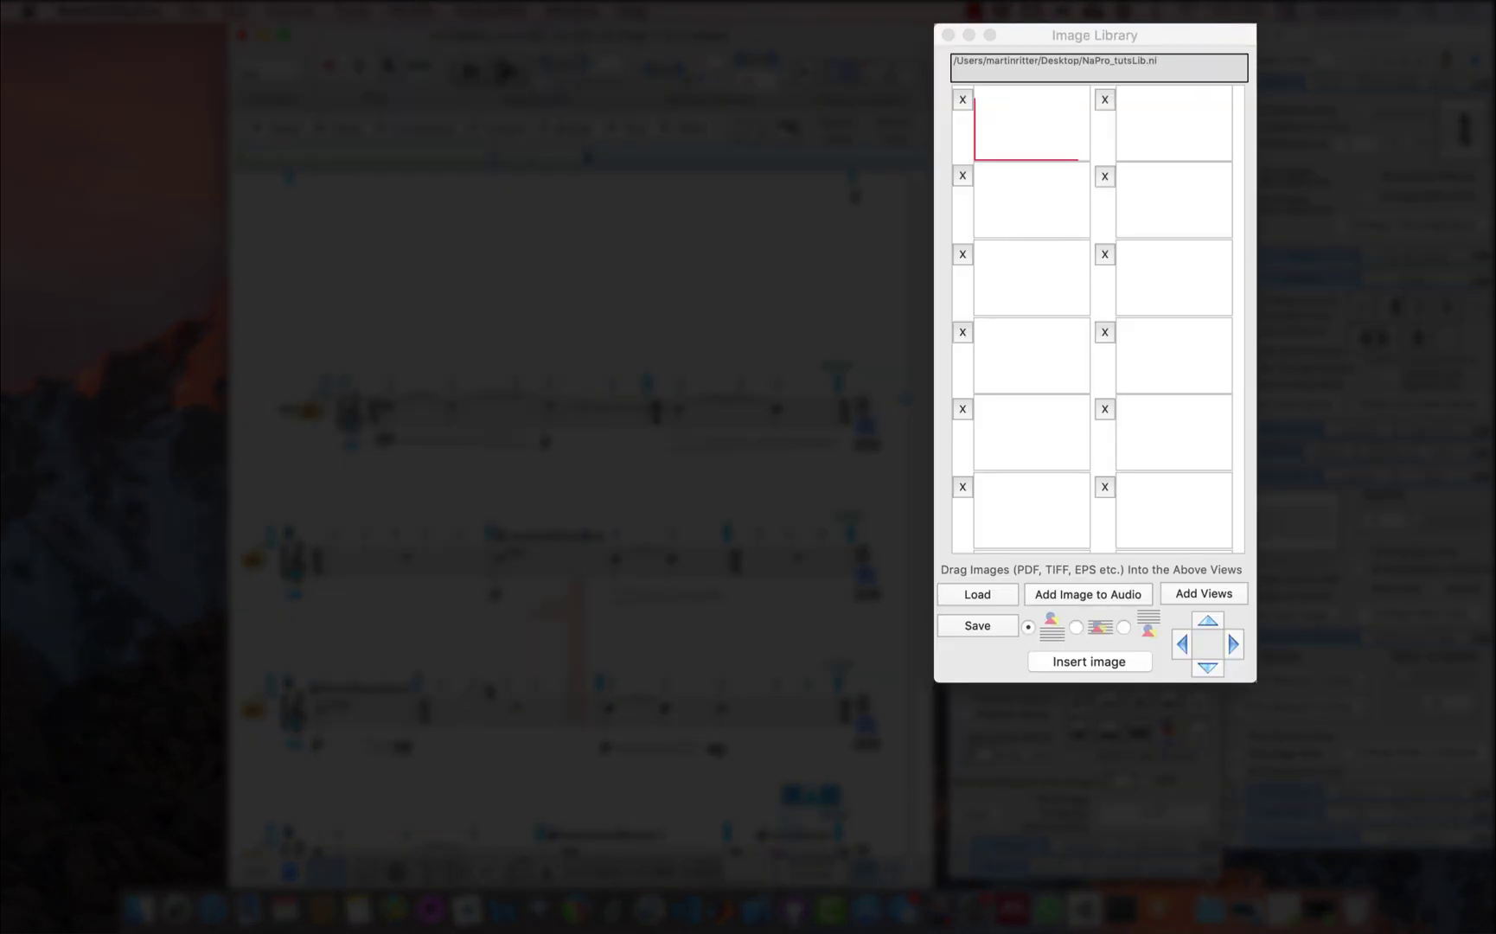
pyautogui.click(1024, 98)
pyautogui.click(1161, 131)
pyautogui.click(1166, 200)
pyautogui.click(1064, 220)
pyautogui.click(1066, 291)
pyautogui.click(1041, 156)
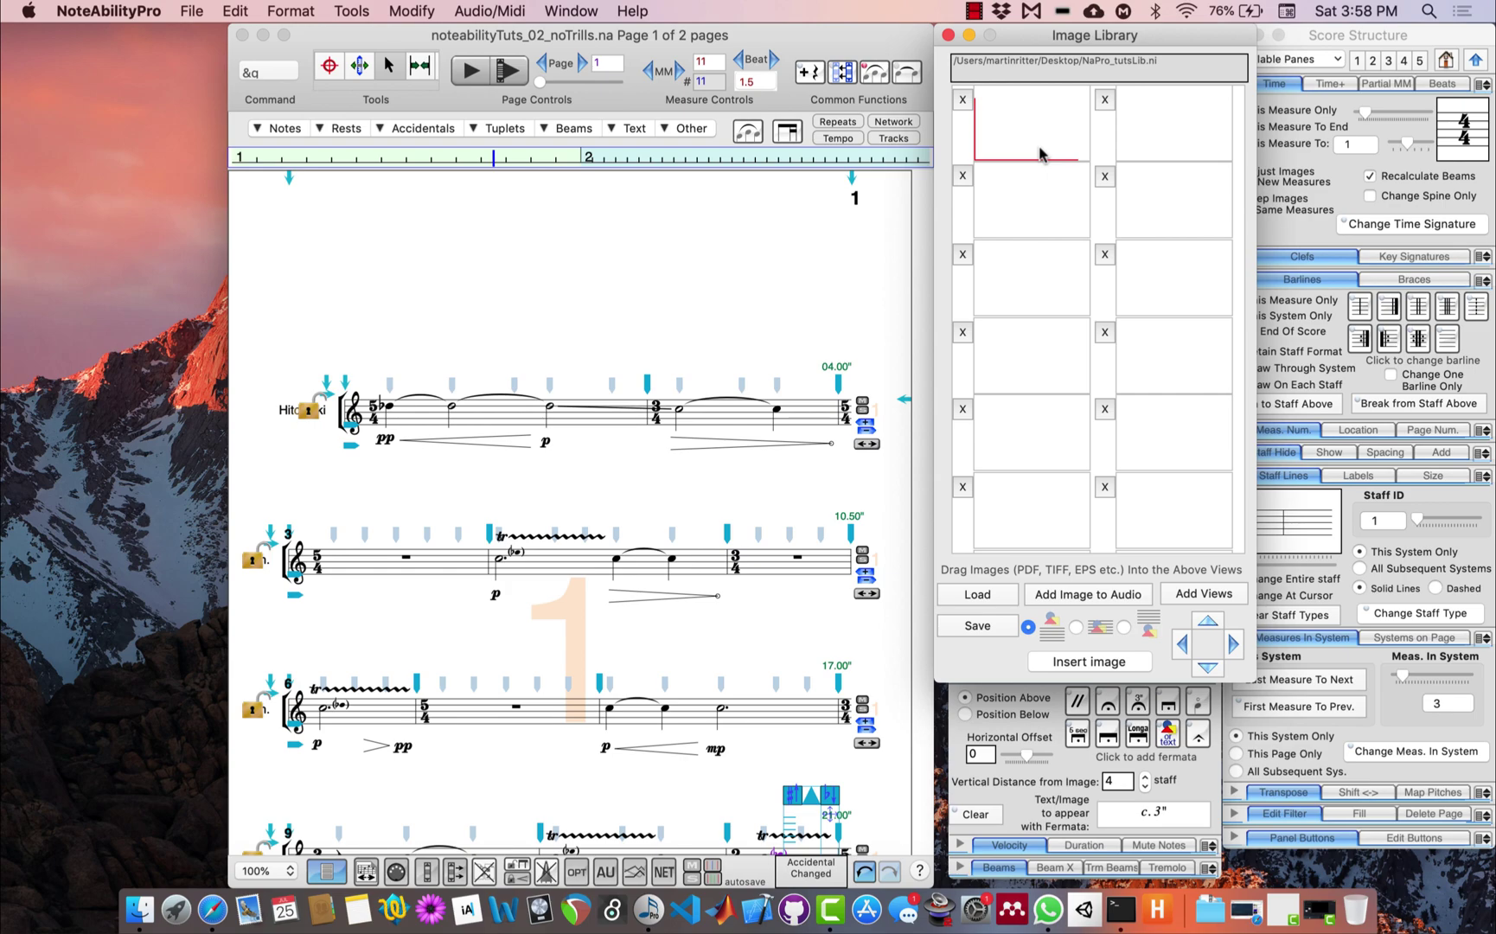
pyautogui.click(141, 909)
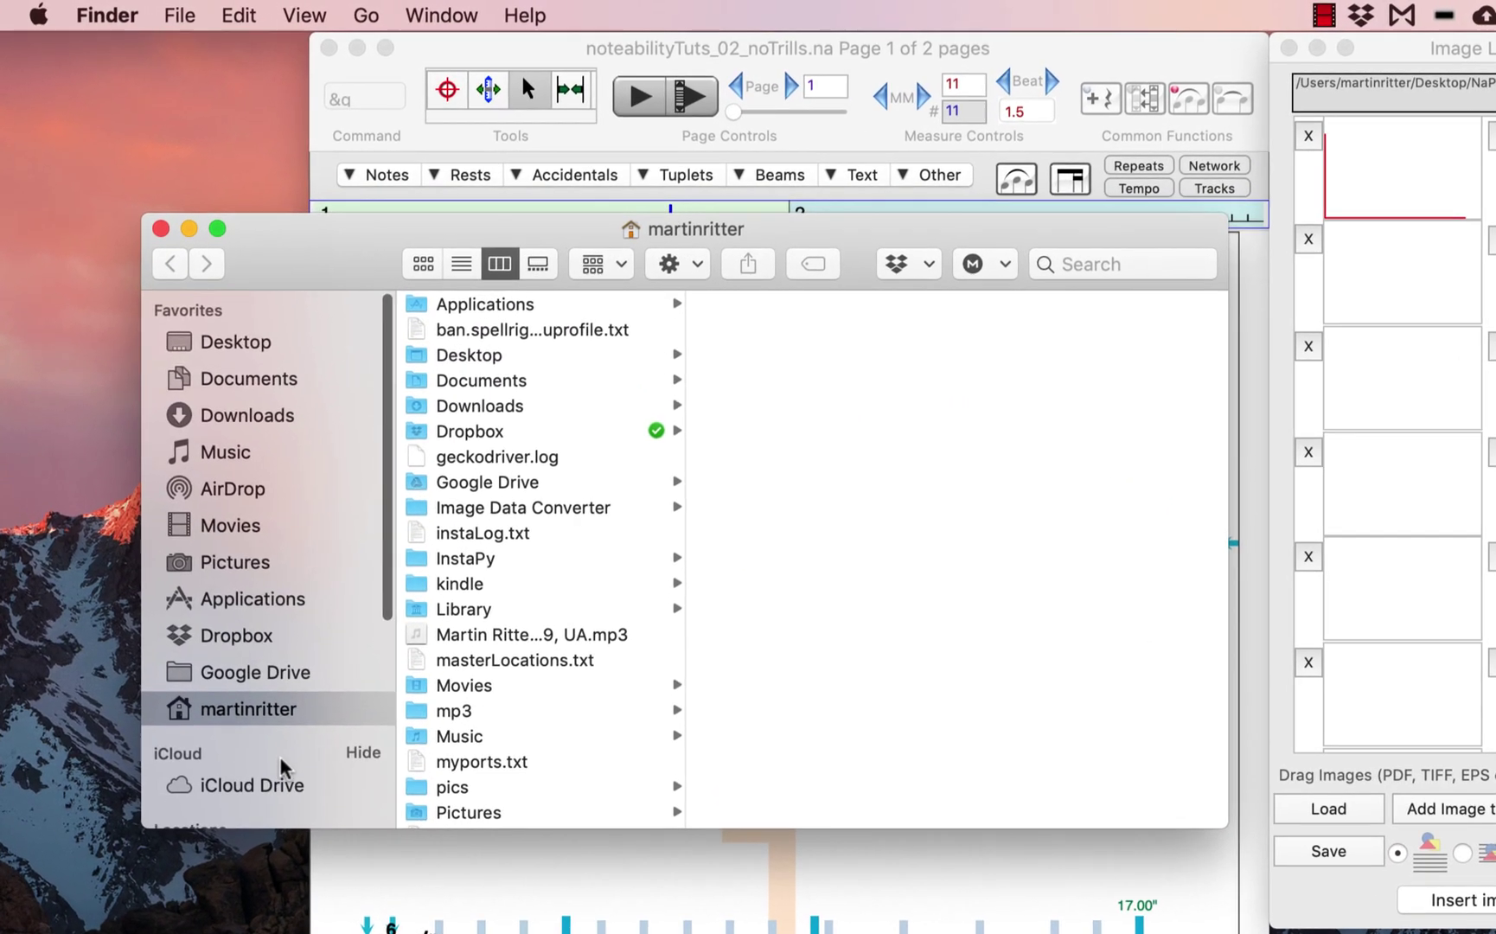
# - Navigate to MIB > Library > Application Support > NoteAbilityPro > NoteAbilityLib in Finder
pyautogui.scroll(-5, 266, 719)
pyautogui.click(260, 628)
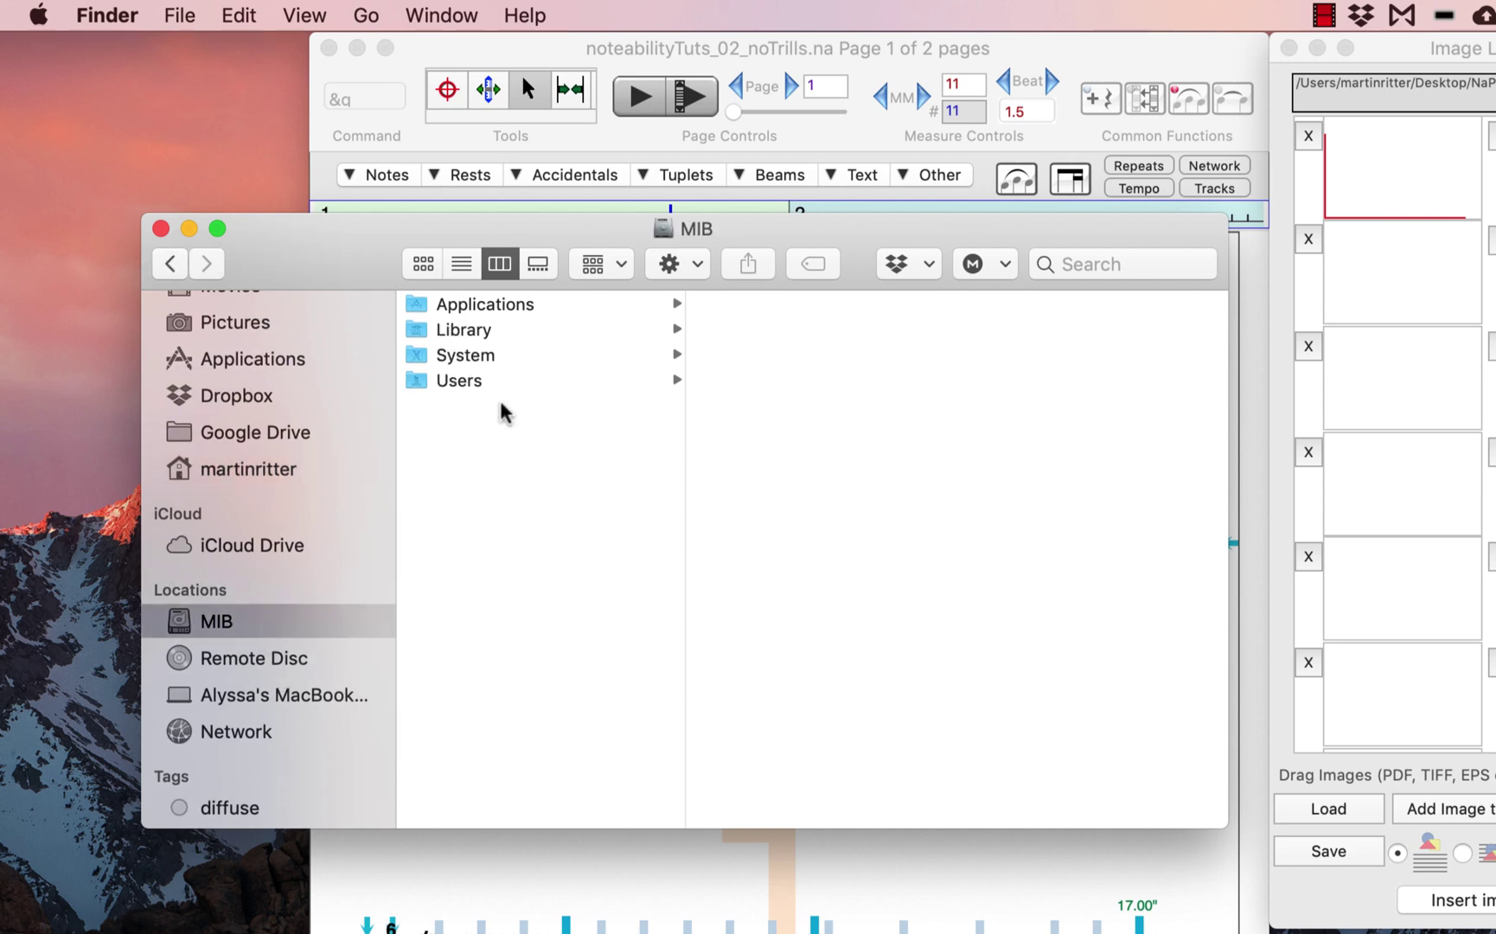
pyautogui.click(502, 334)
pyautogui.click(802, 318)
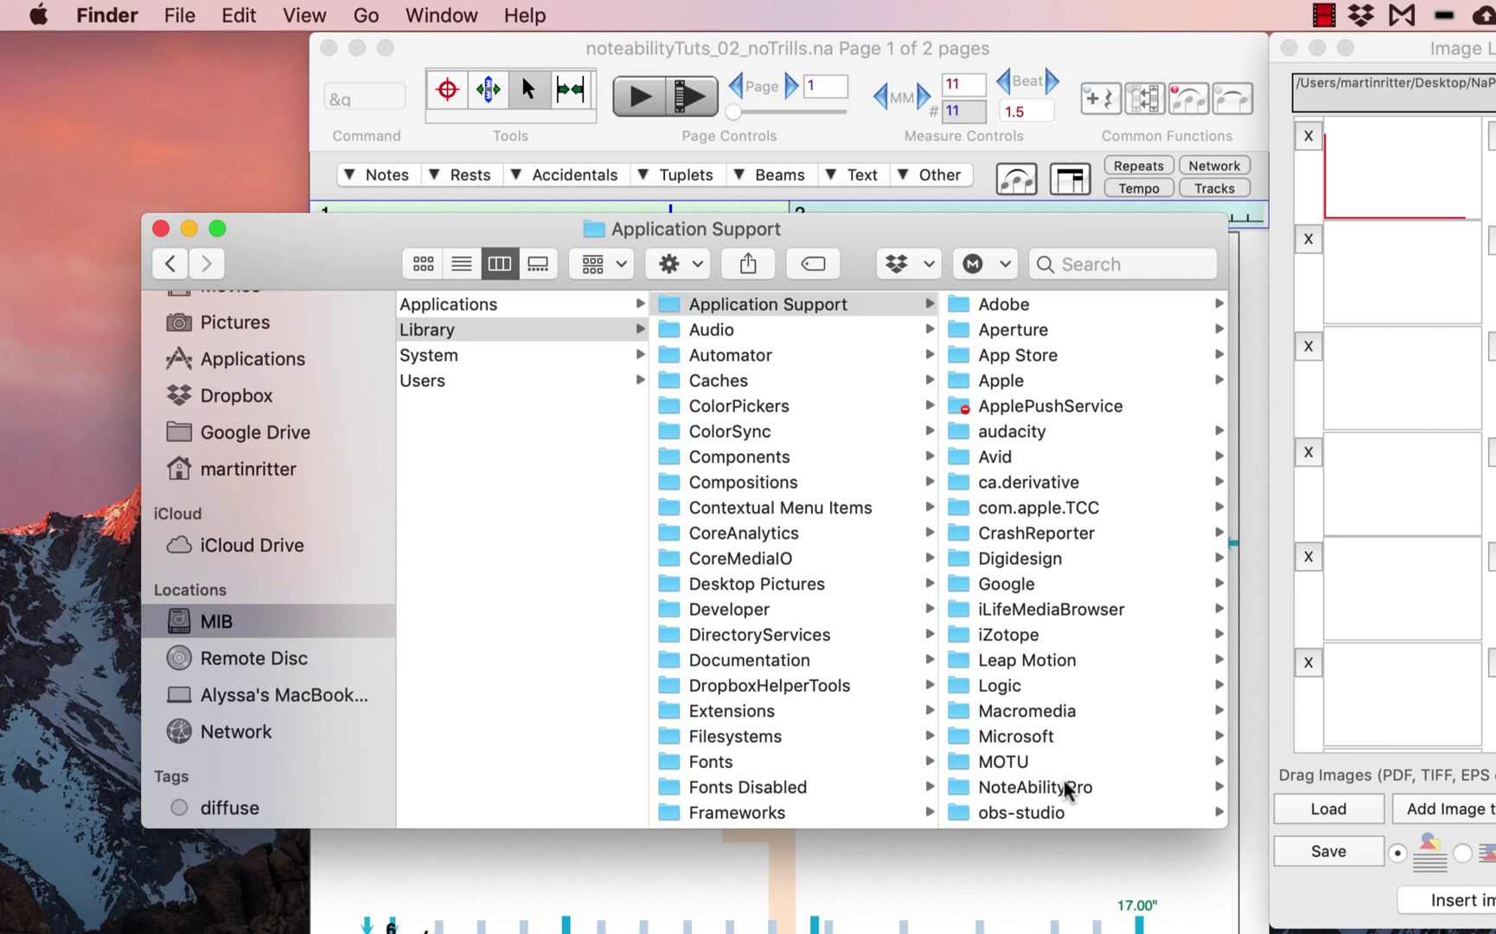
pyautogui.click(1068, 787)
pyautogui.click(1057, 334)
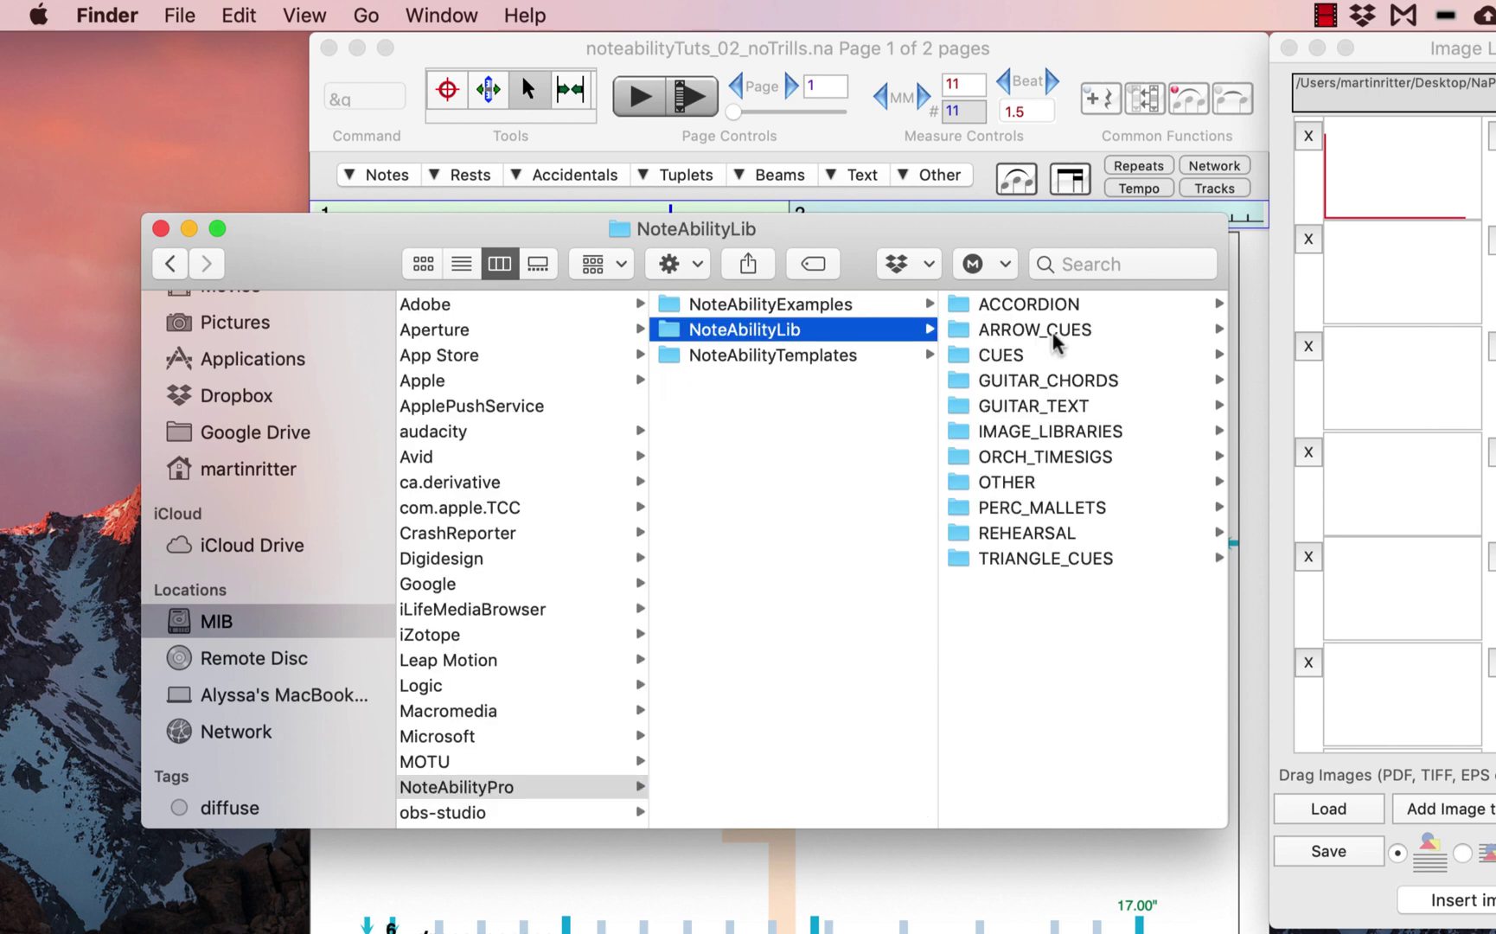
pyautogui.click(1103, 430)
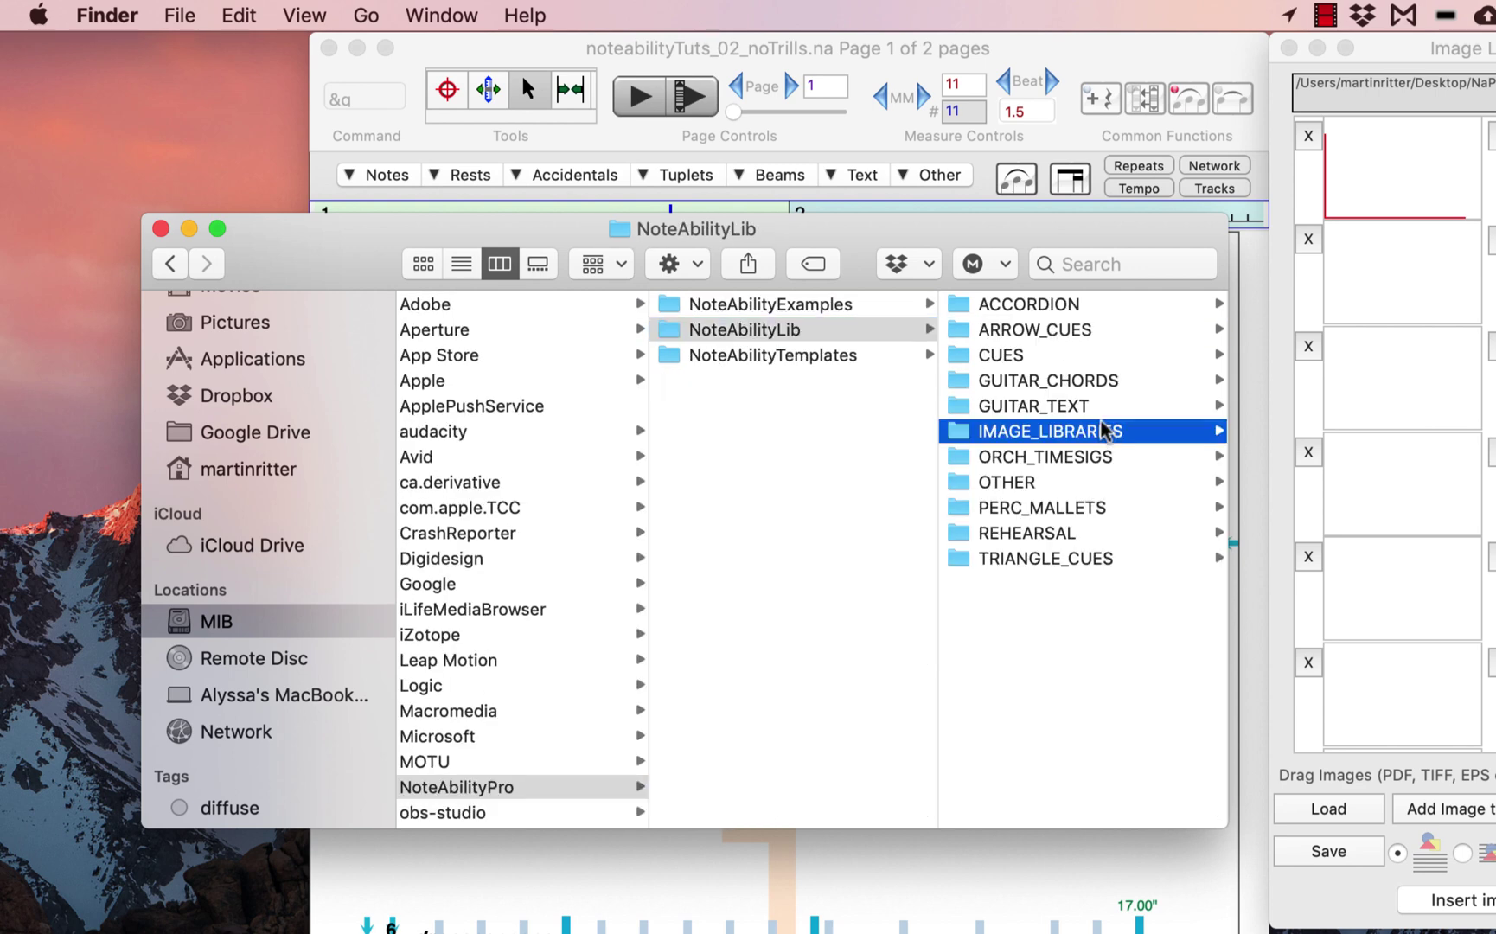
# - Browse the GUITAR_TEXT and ARROW_CUES symbol folders, then preview breath1.pdf in OTHER
pyautogui.press('Up')
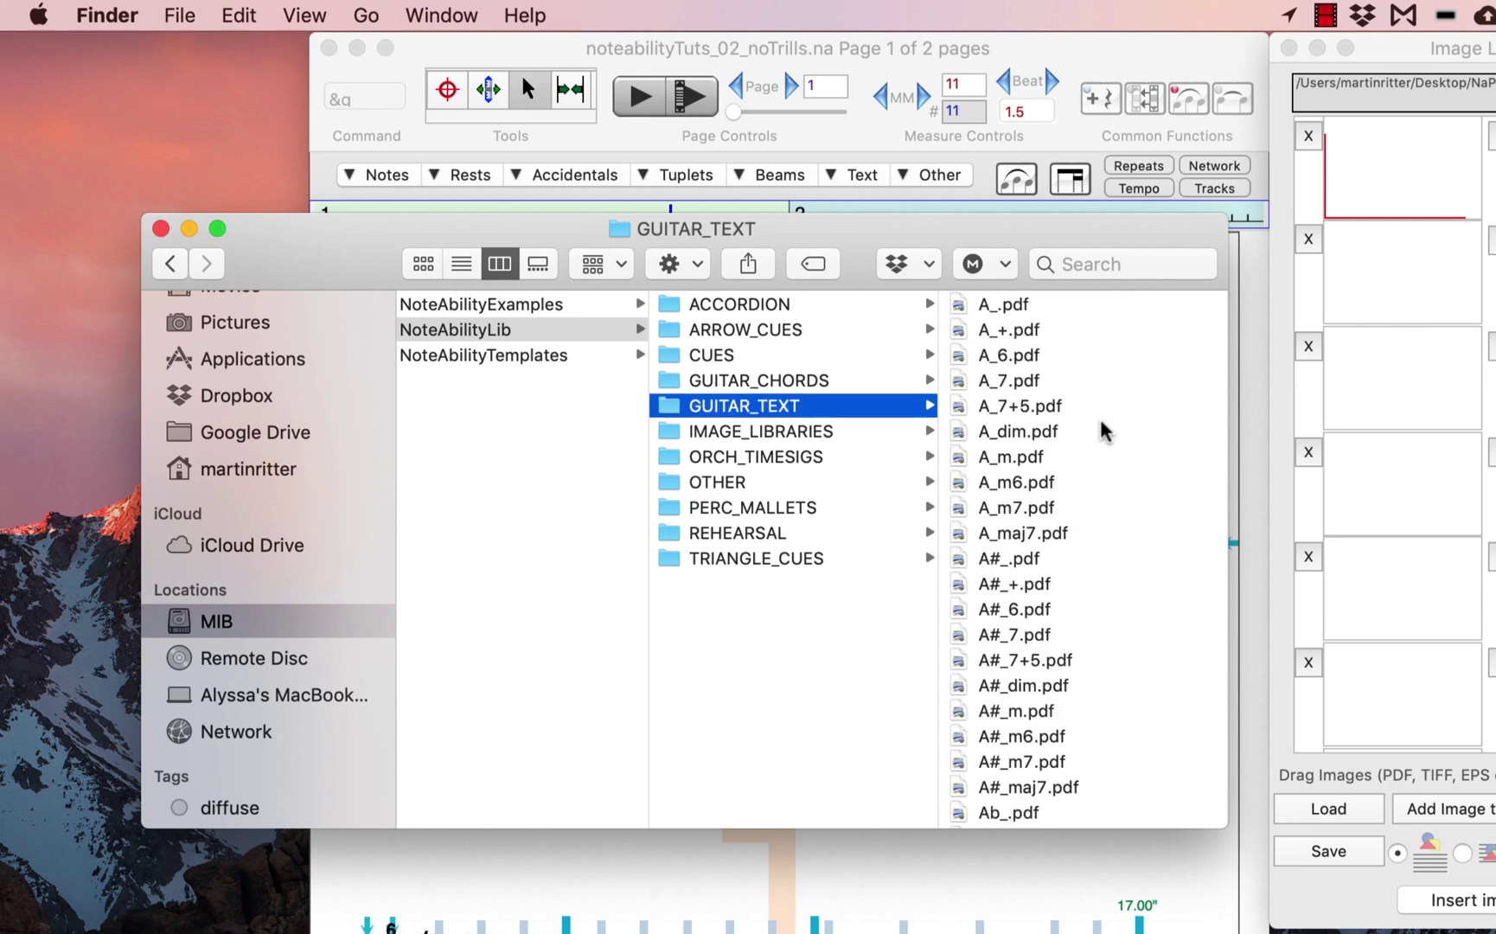
pyautogui.press('Right')
pyautogui.press('Down')
pyautogui.press('Down')
pyautogui.press('Down')
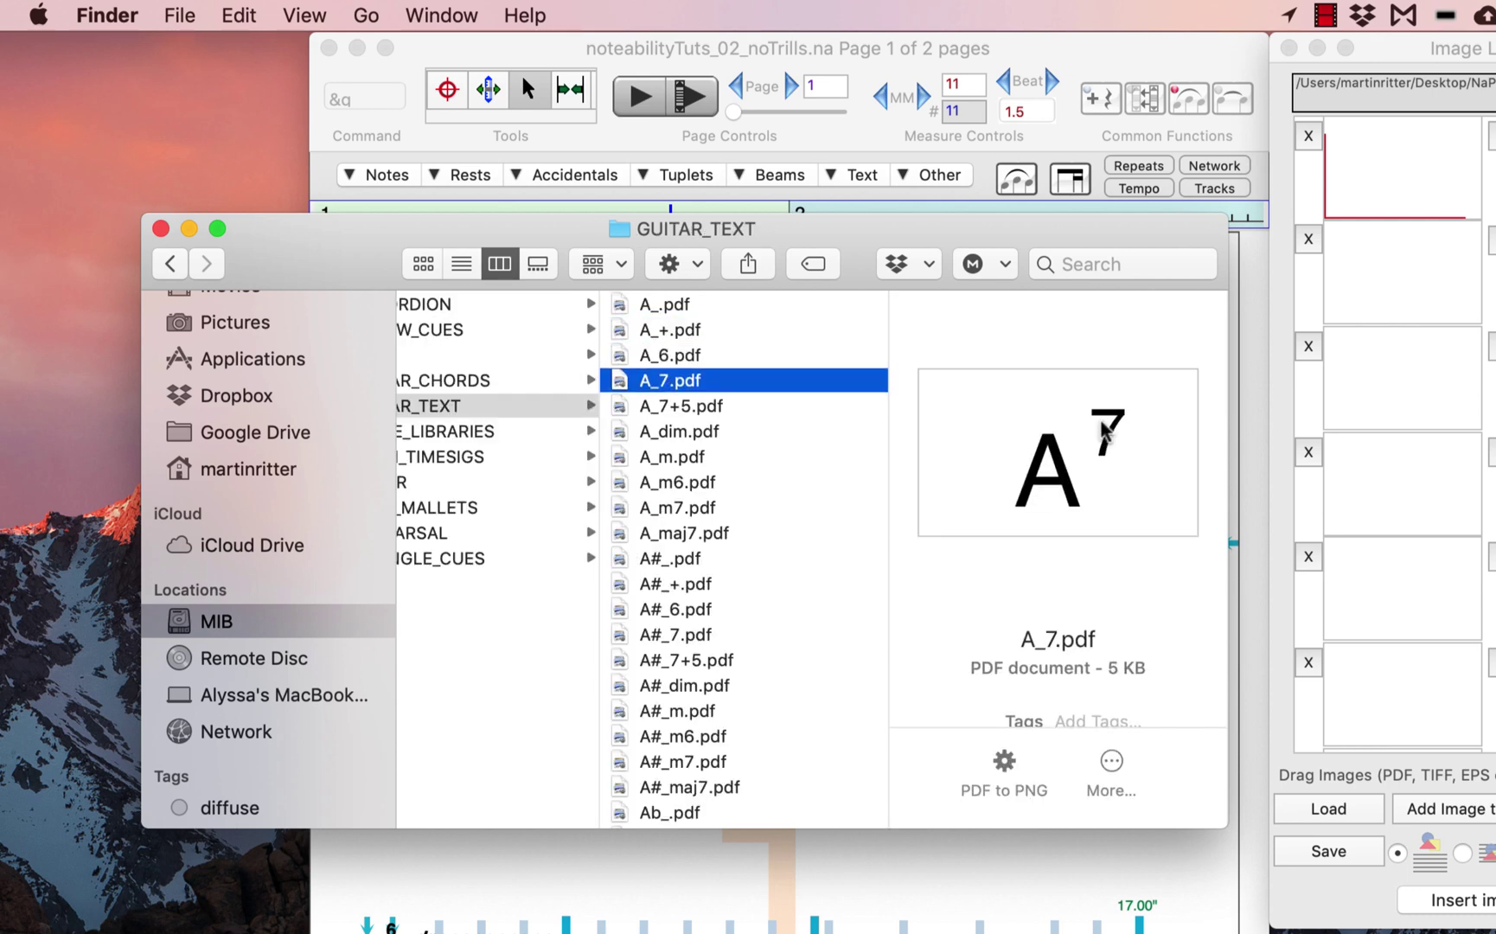
pyautogui.hscroll(-5, 716, 365)
pyautogui.press('Left')
pyautogui.click(693, 329)
pyautogui.press('Right')
pyautogui.press('Right')
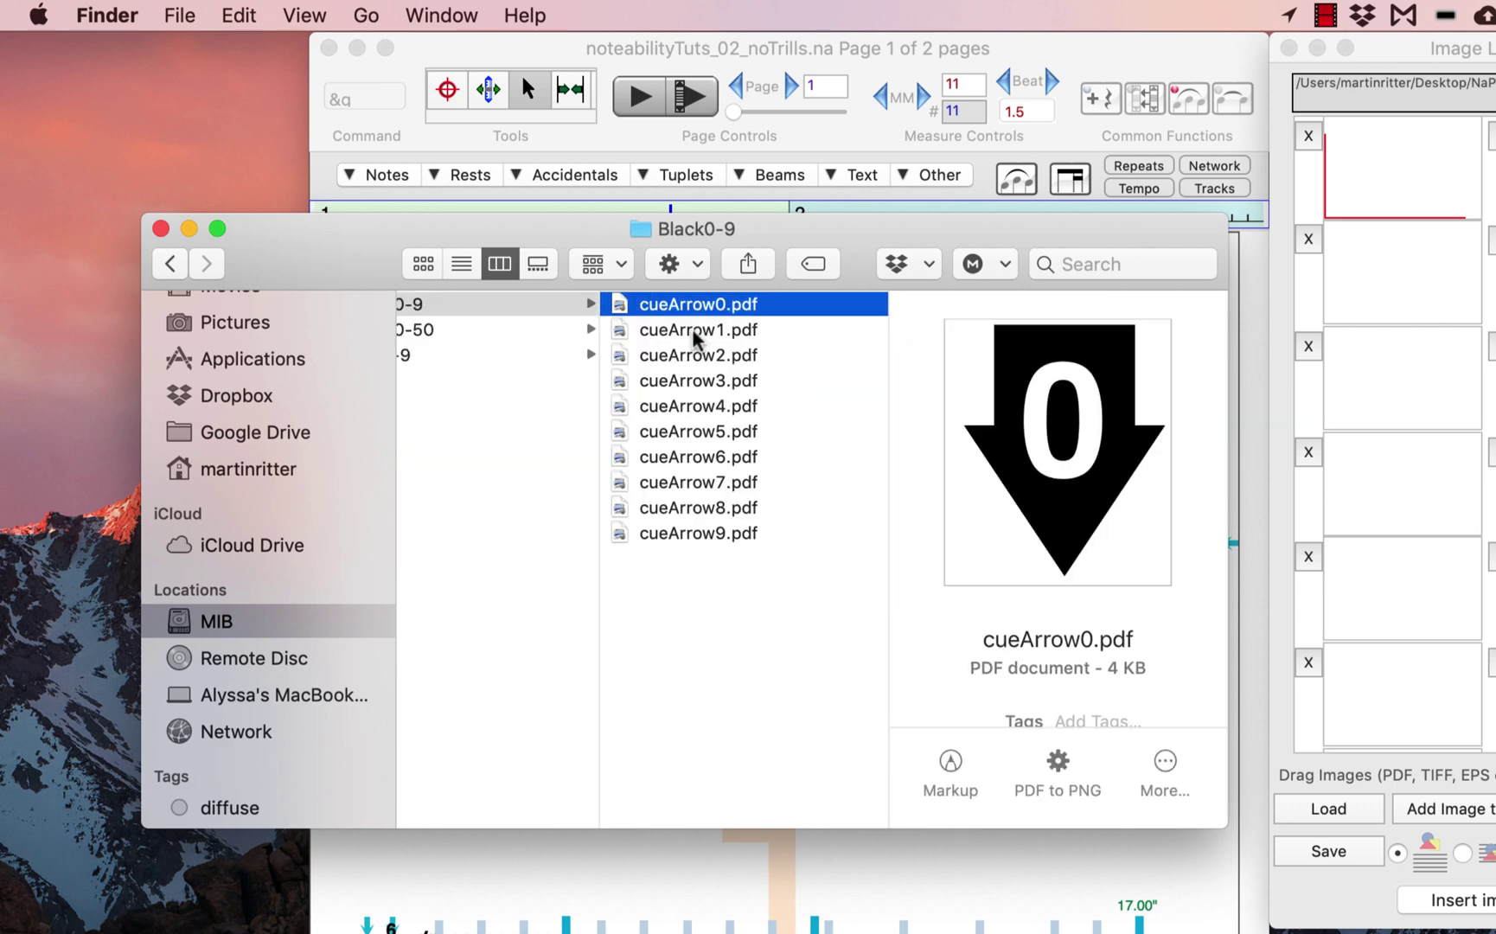
pyautogui.hscroll(-5, 545, 523)
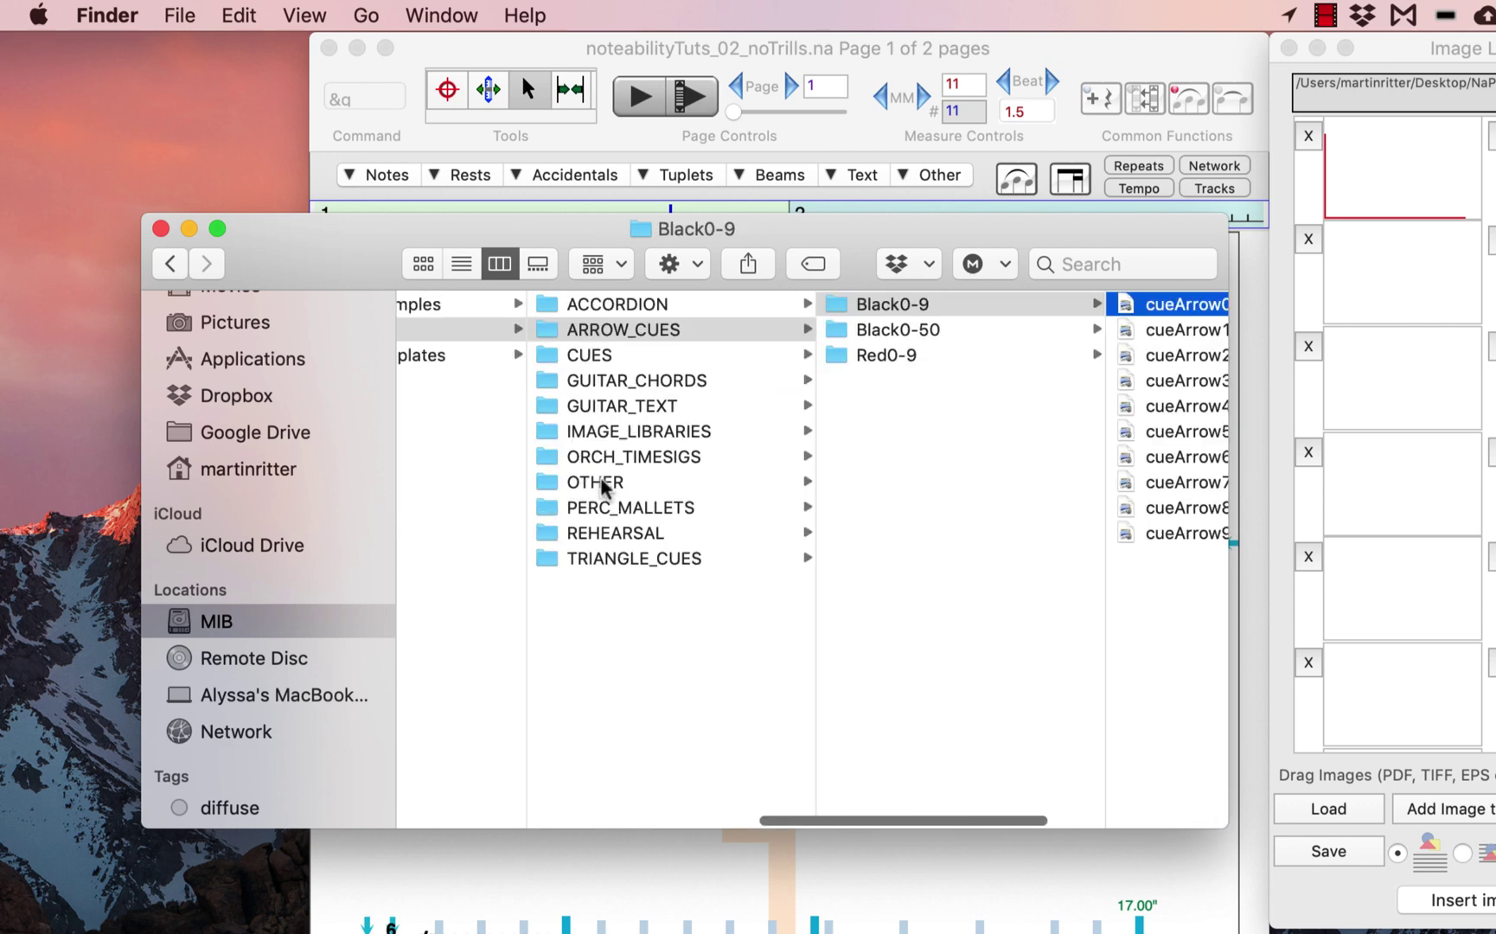
pyautogui.click(603, 487)
pyautogui.press('Right')
pyautogui.press('Down')
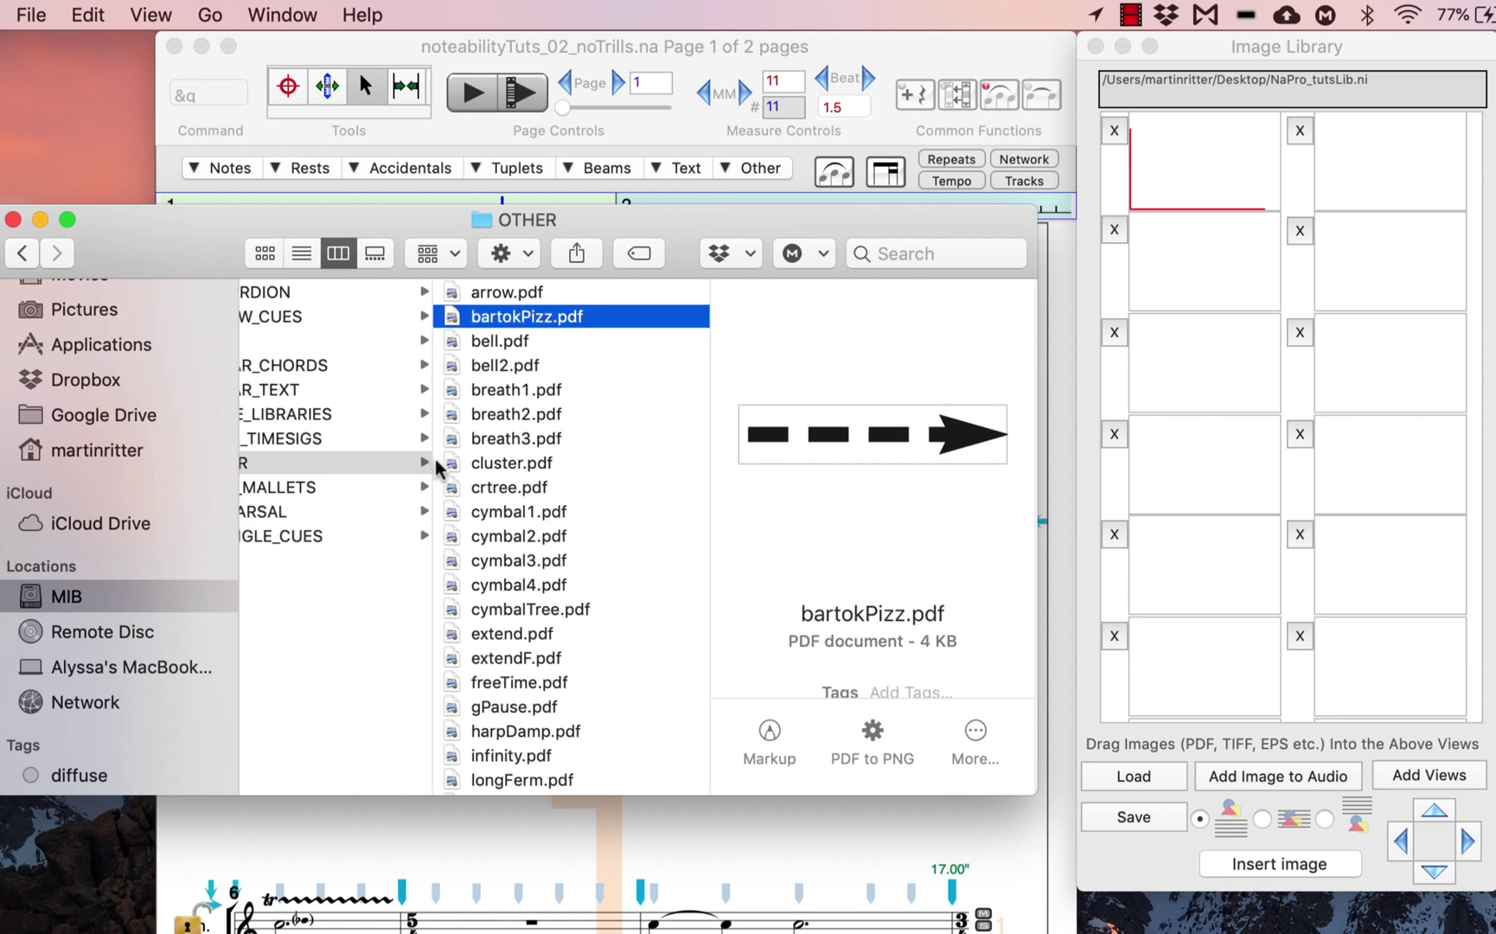
pyautogui.press('Down')
pyautogui.press('Down')
pyautogui.press('Down')
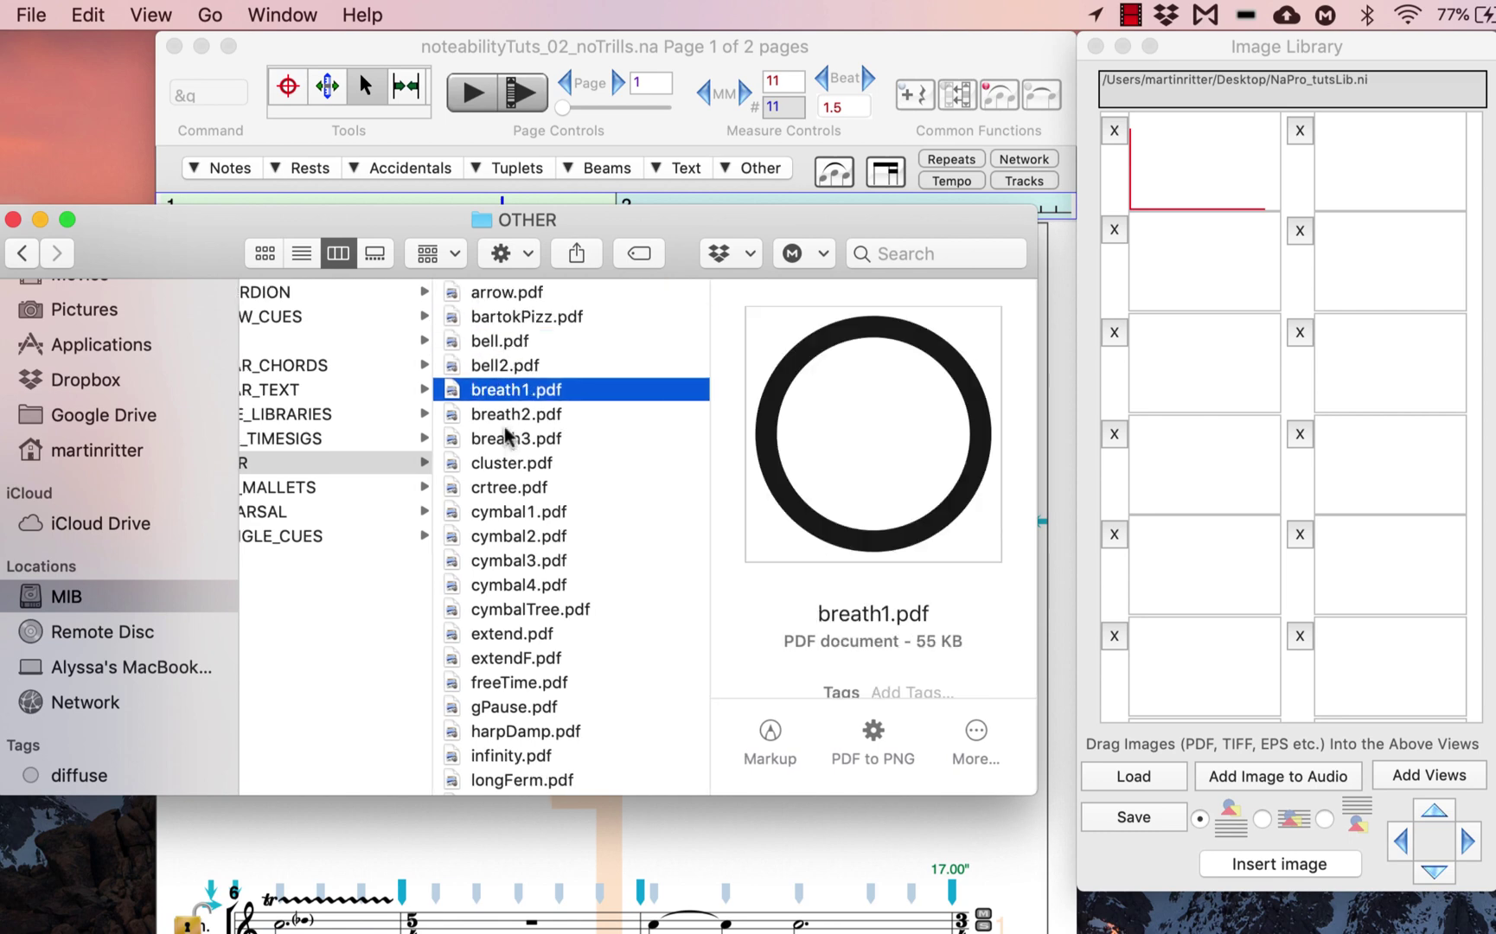
# - Drag breath1.pdf into the first Image Library slot and breath3.pdf into the second
pyautogui.moveTo(507, 400); pyautogui.dragTo(1202, 160)
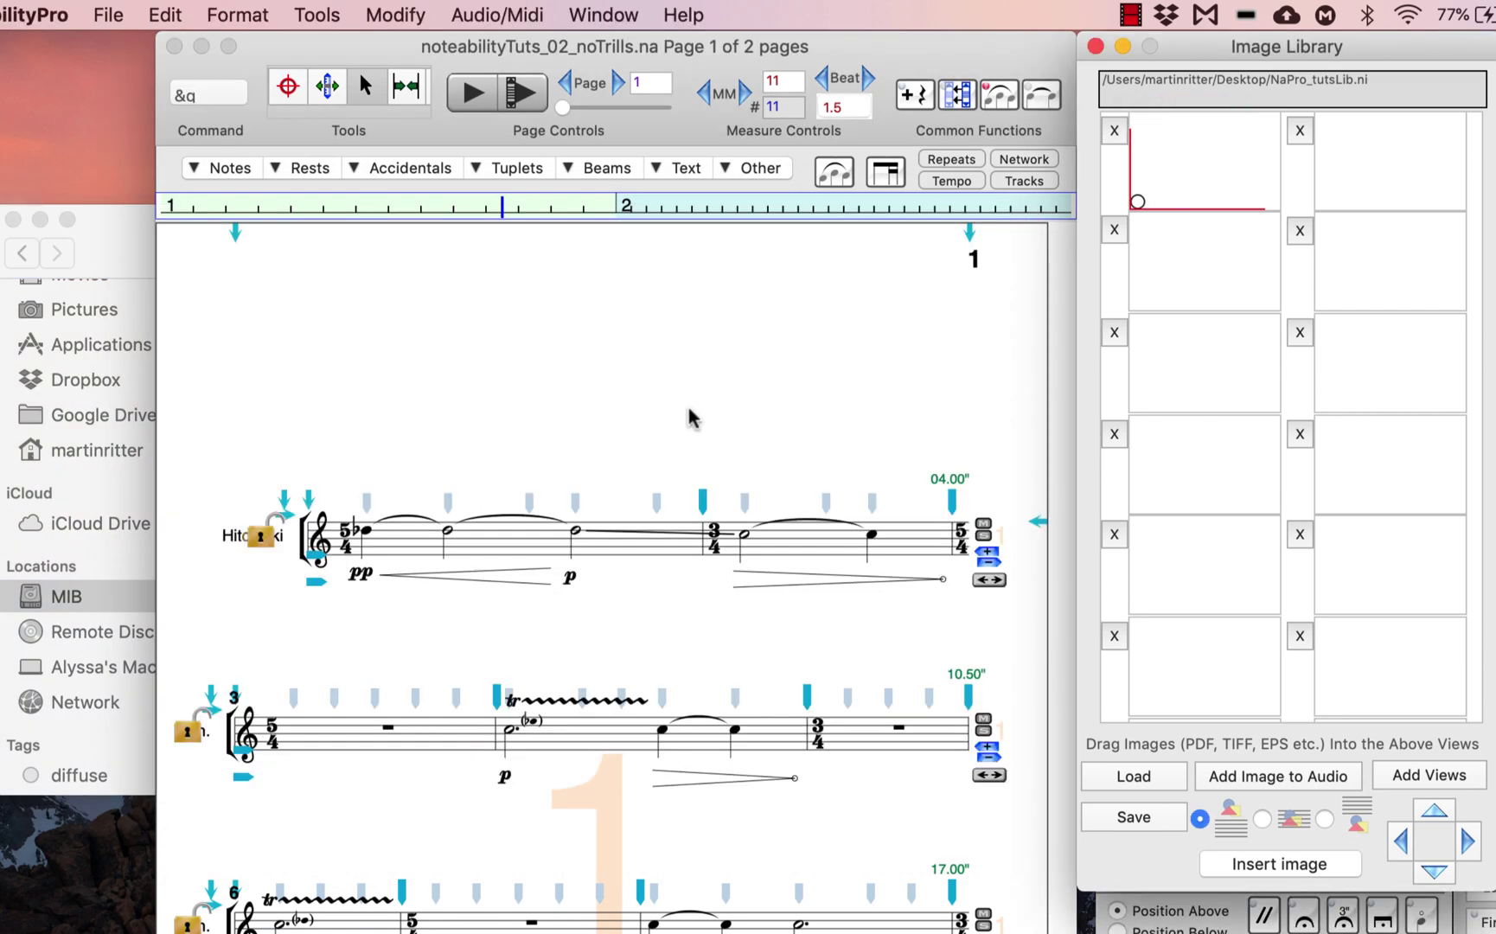
pyautogui.press('super+Tab')
pyautogui.moveTo(542, 437); pyautogui.dragTo(1371, 200)
# - Save the image library to the Desktop as naProTuts_01.ni
pyautogui.click(1133, 817)
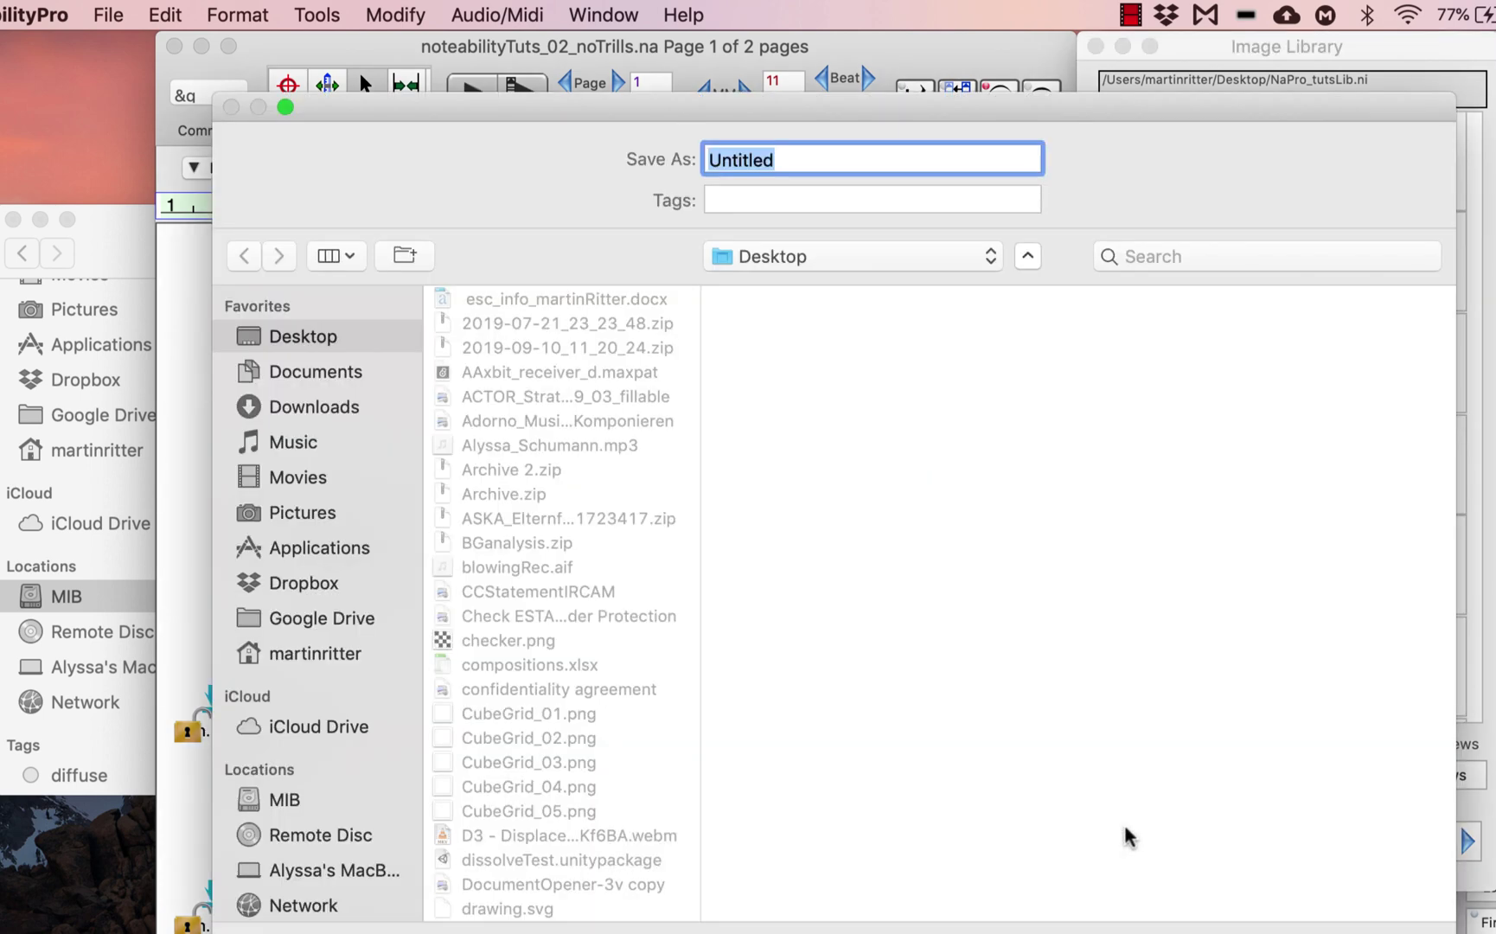
pyautogui.write('naProTuts_01')
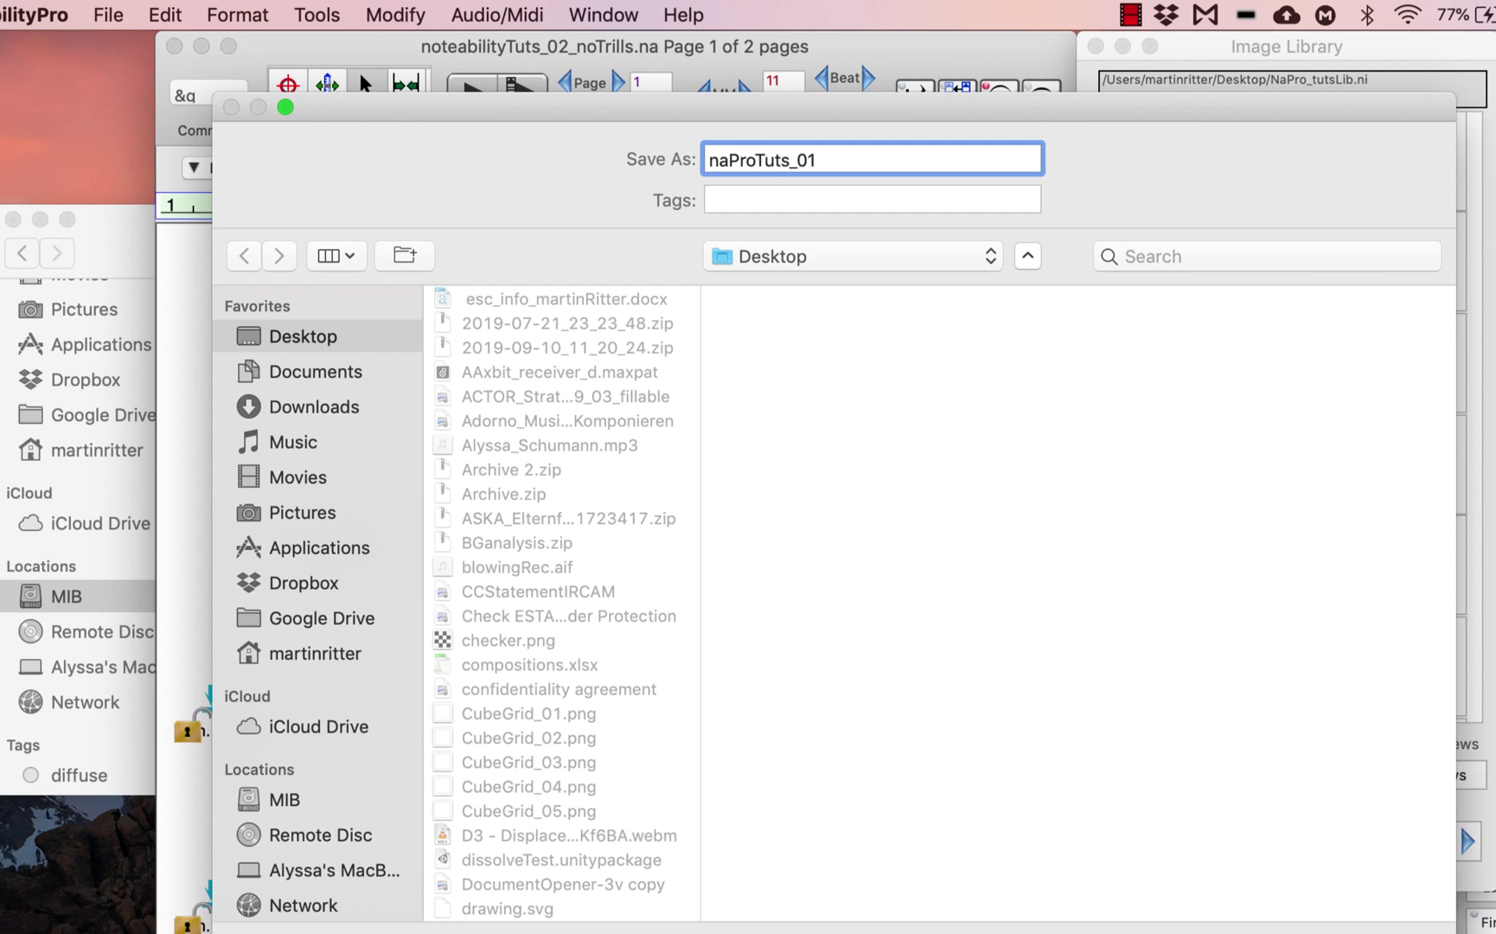
pyautogui.press('Return')
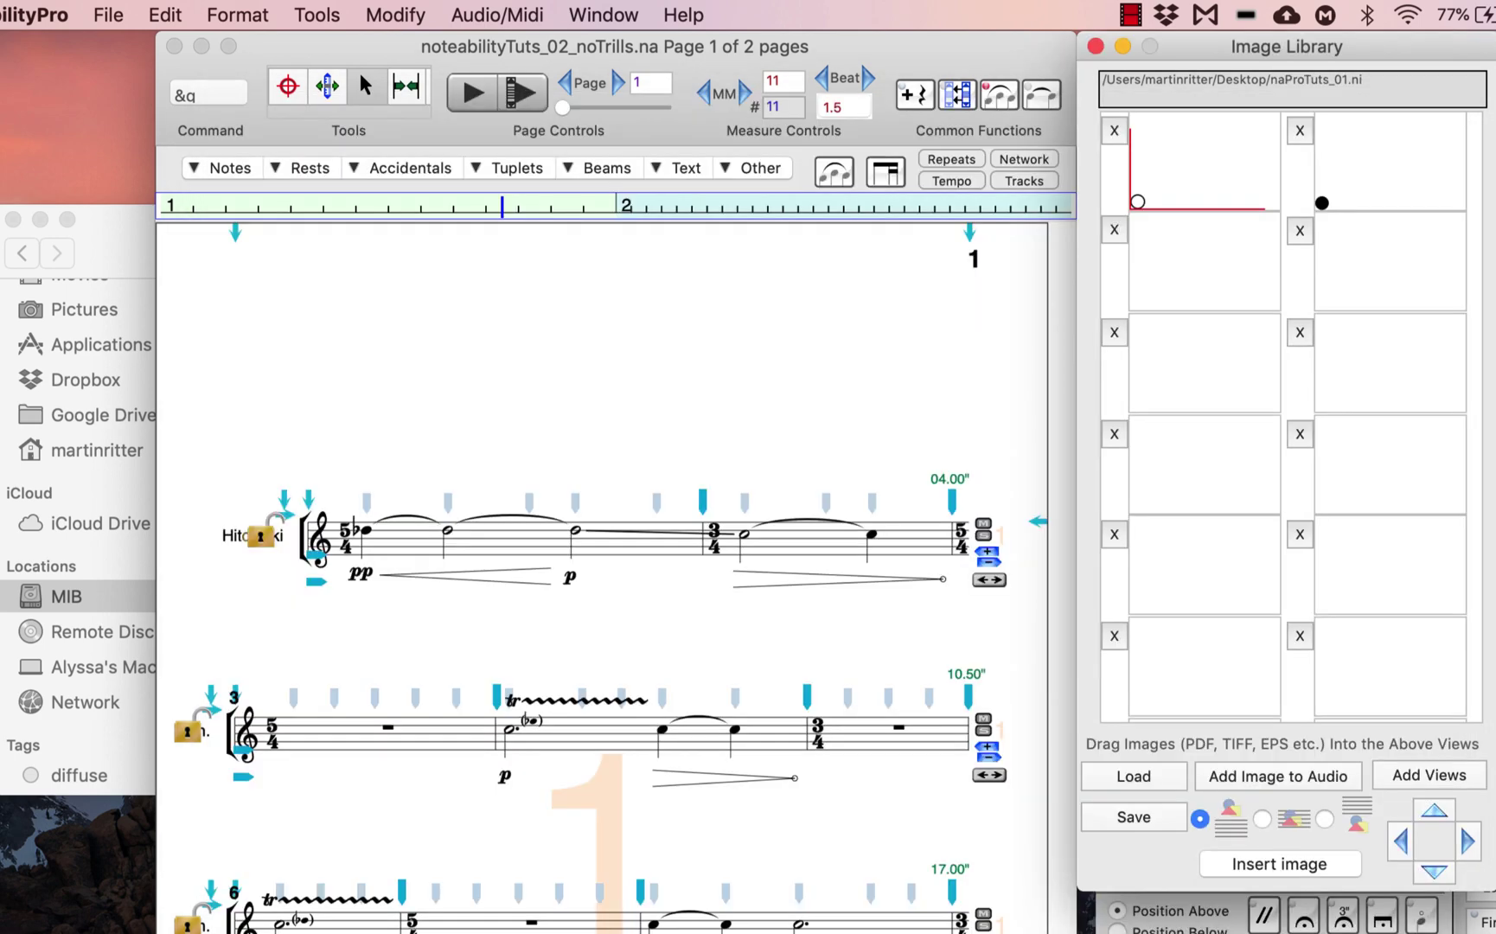
# - Clear both image slots, then reload naProTuts_01.ni to restore the circle and dot
pyautogui.click(1115, 132)
pyautogui.click(1300, 132)
pyautogui.click(1124, 775)
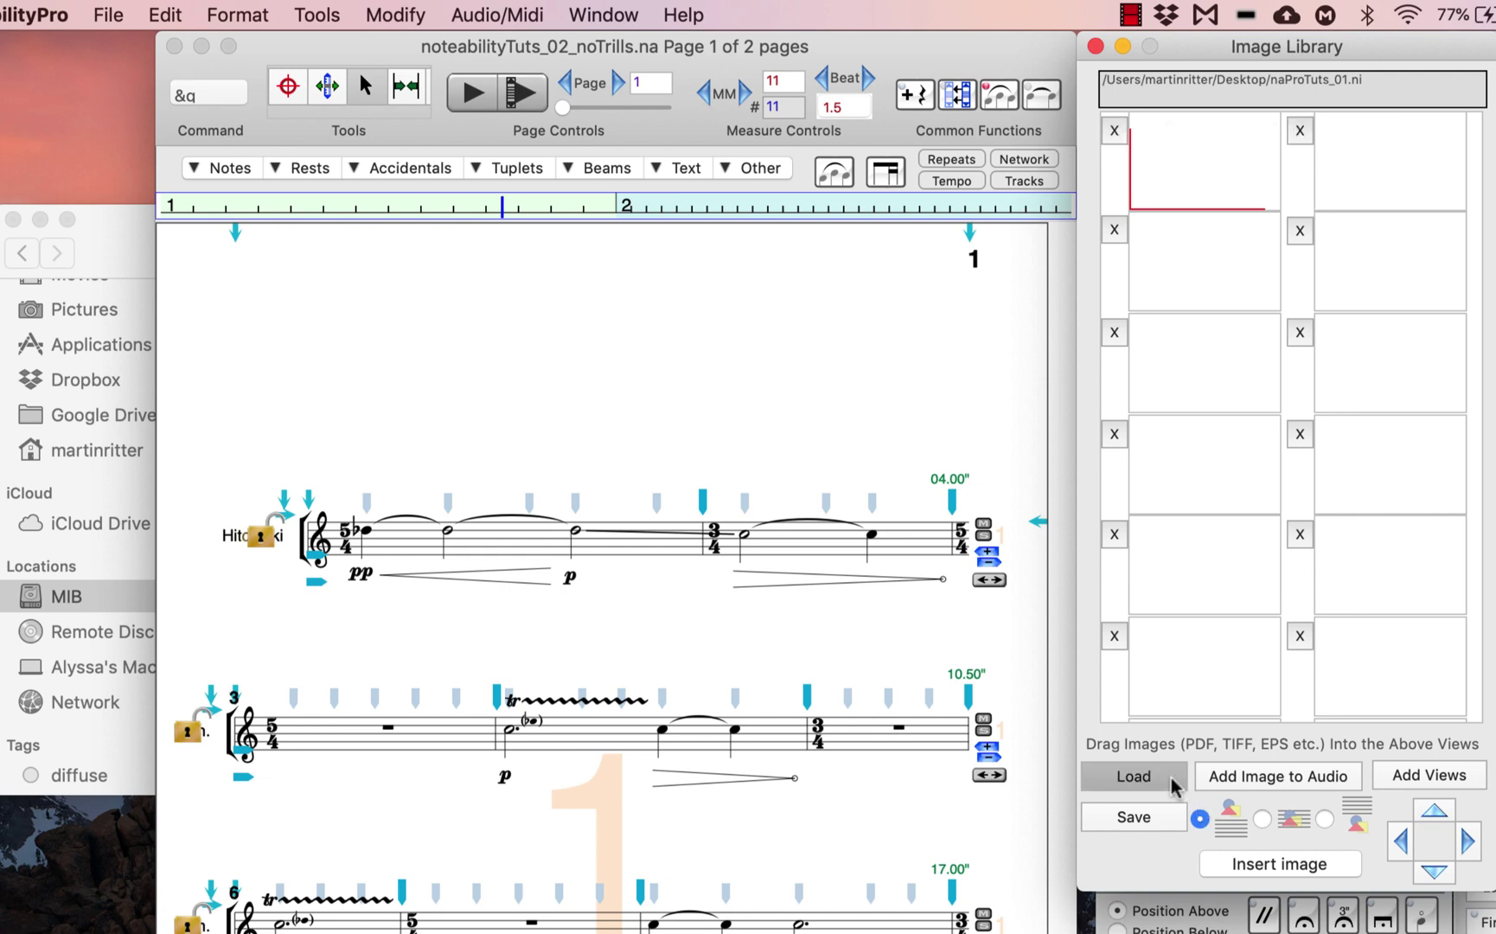
pyautogui.scroll(-10, 1128, 504)
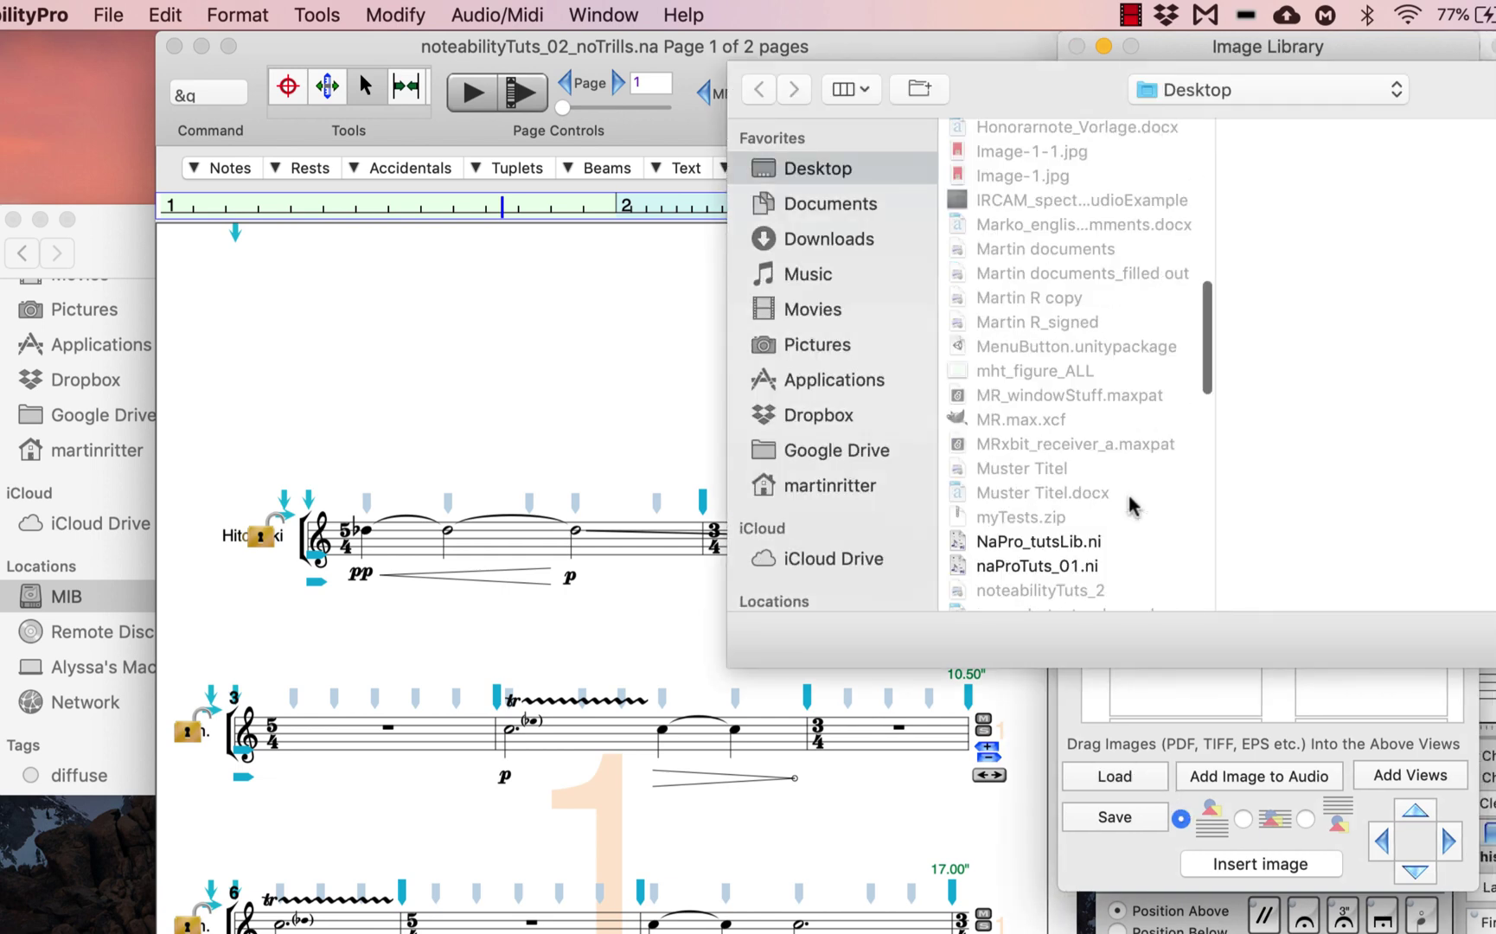
pyautogui.doubleClick(1079, 566)
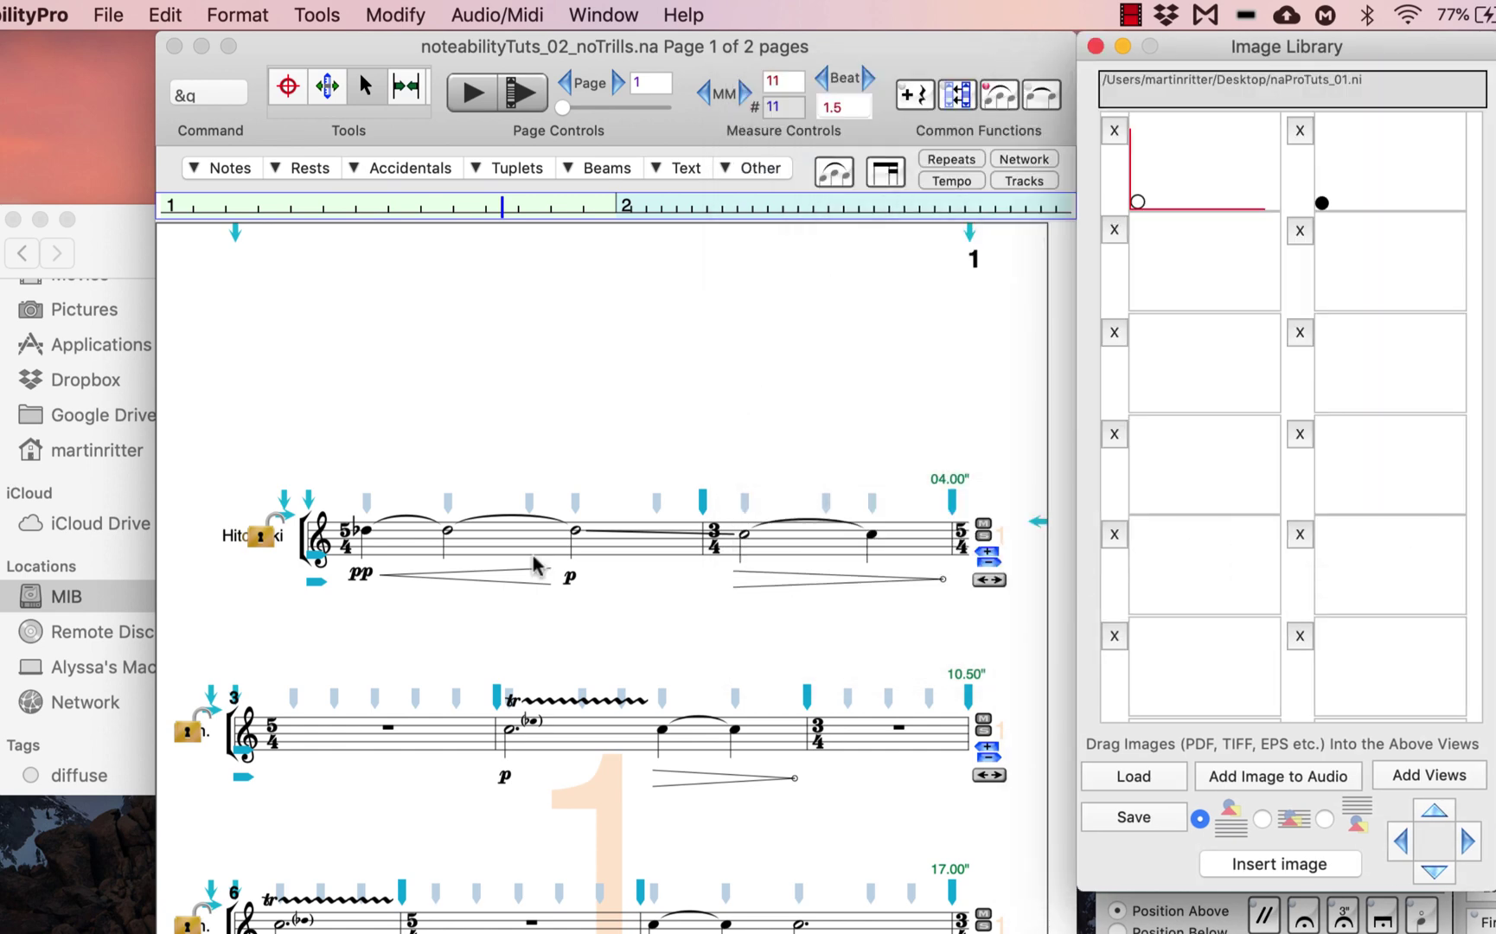
pyautogui.click(406, 564)
# - Insert the circle image above the first note of measure 1 and raise it above the staff
pyautogui.click(326, 558)
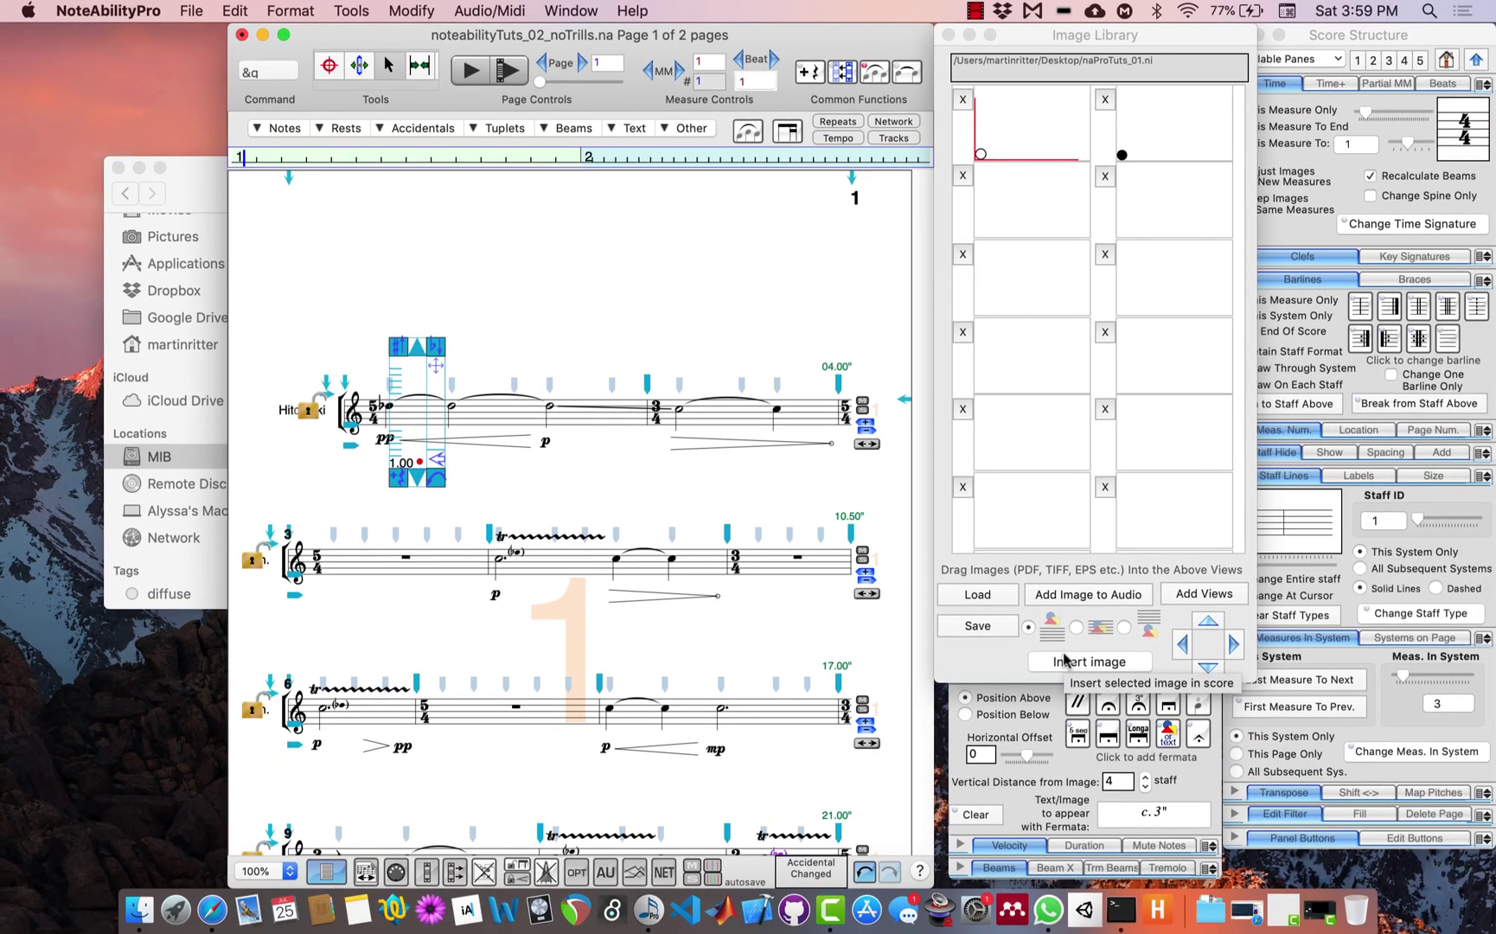
pyautogui.click(1124, 627)
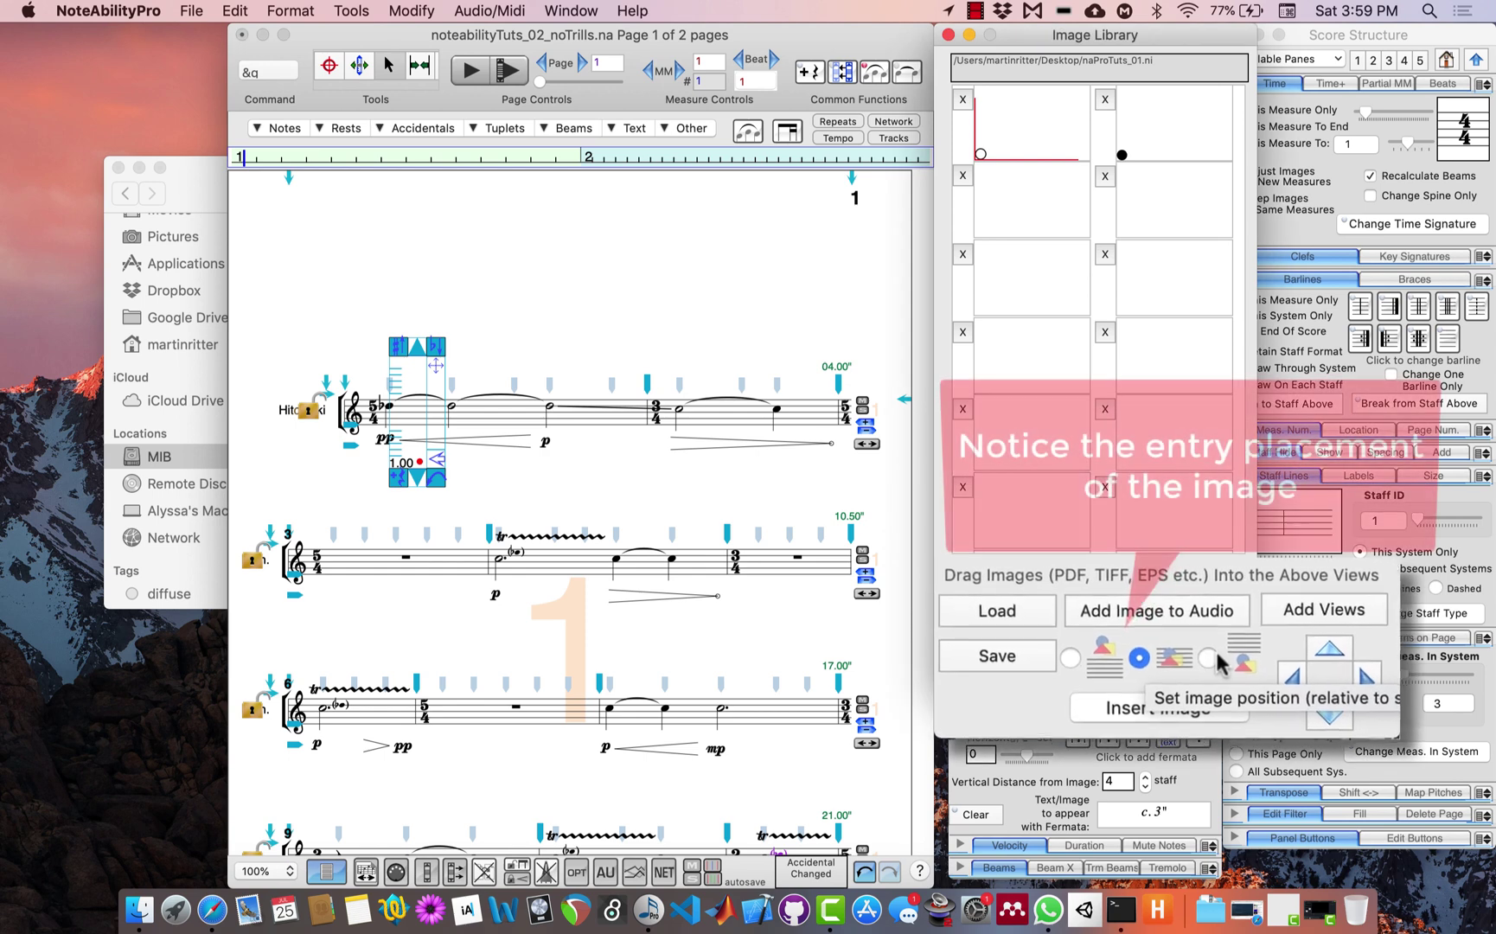
pyautogui.click(1080, 666)
pyautogui.click(1159, 722)
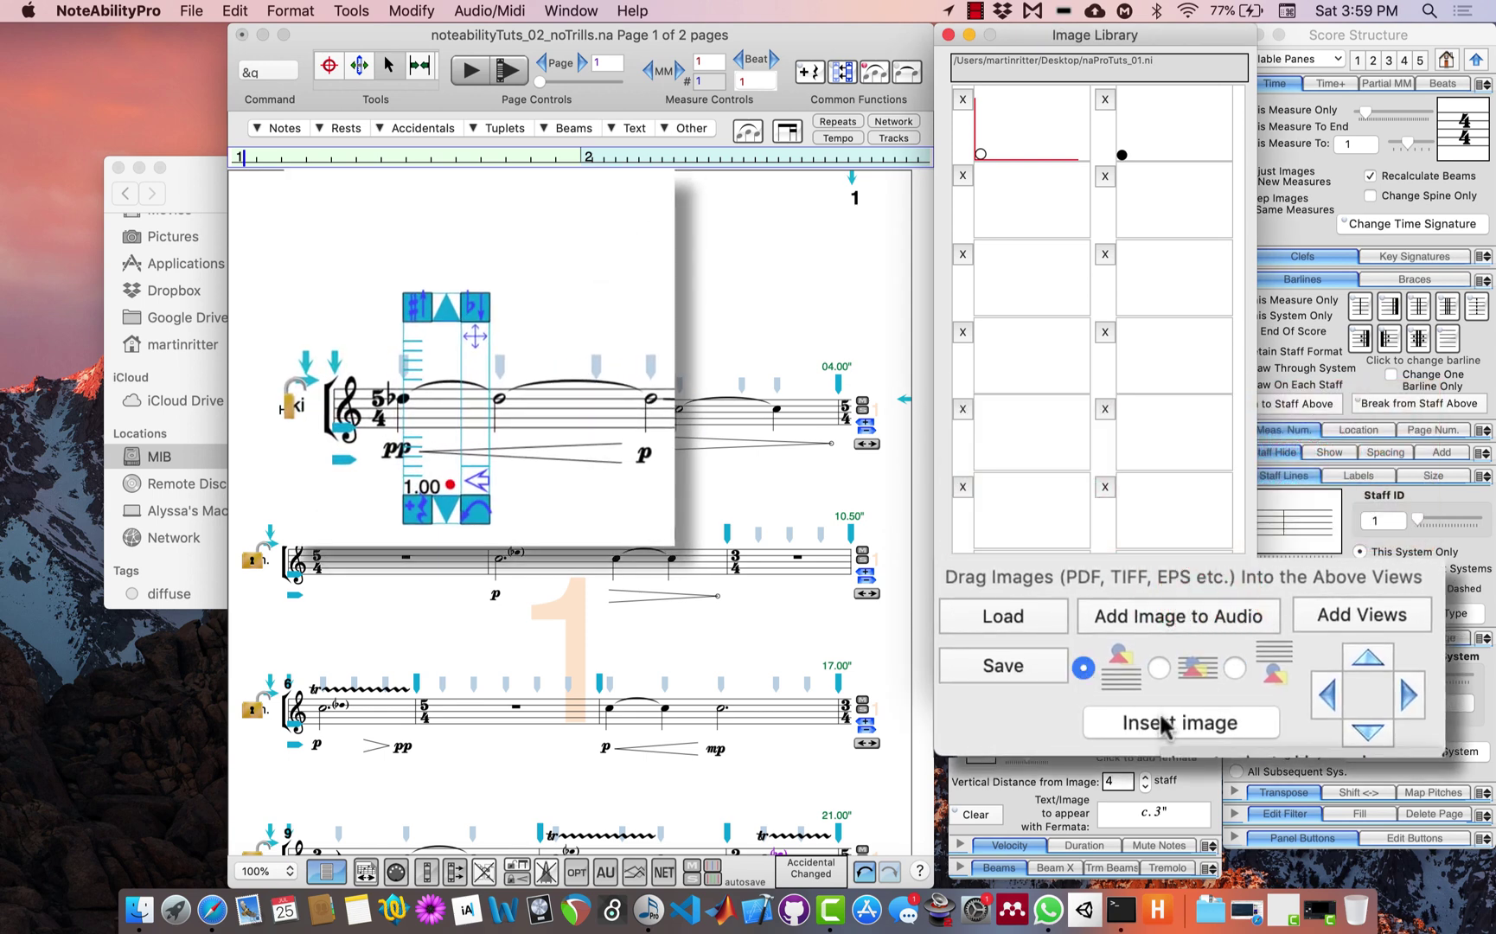
pyautogui.click(1164, 723)
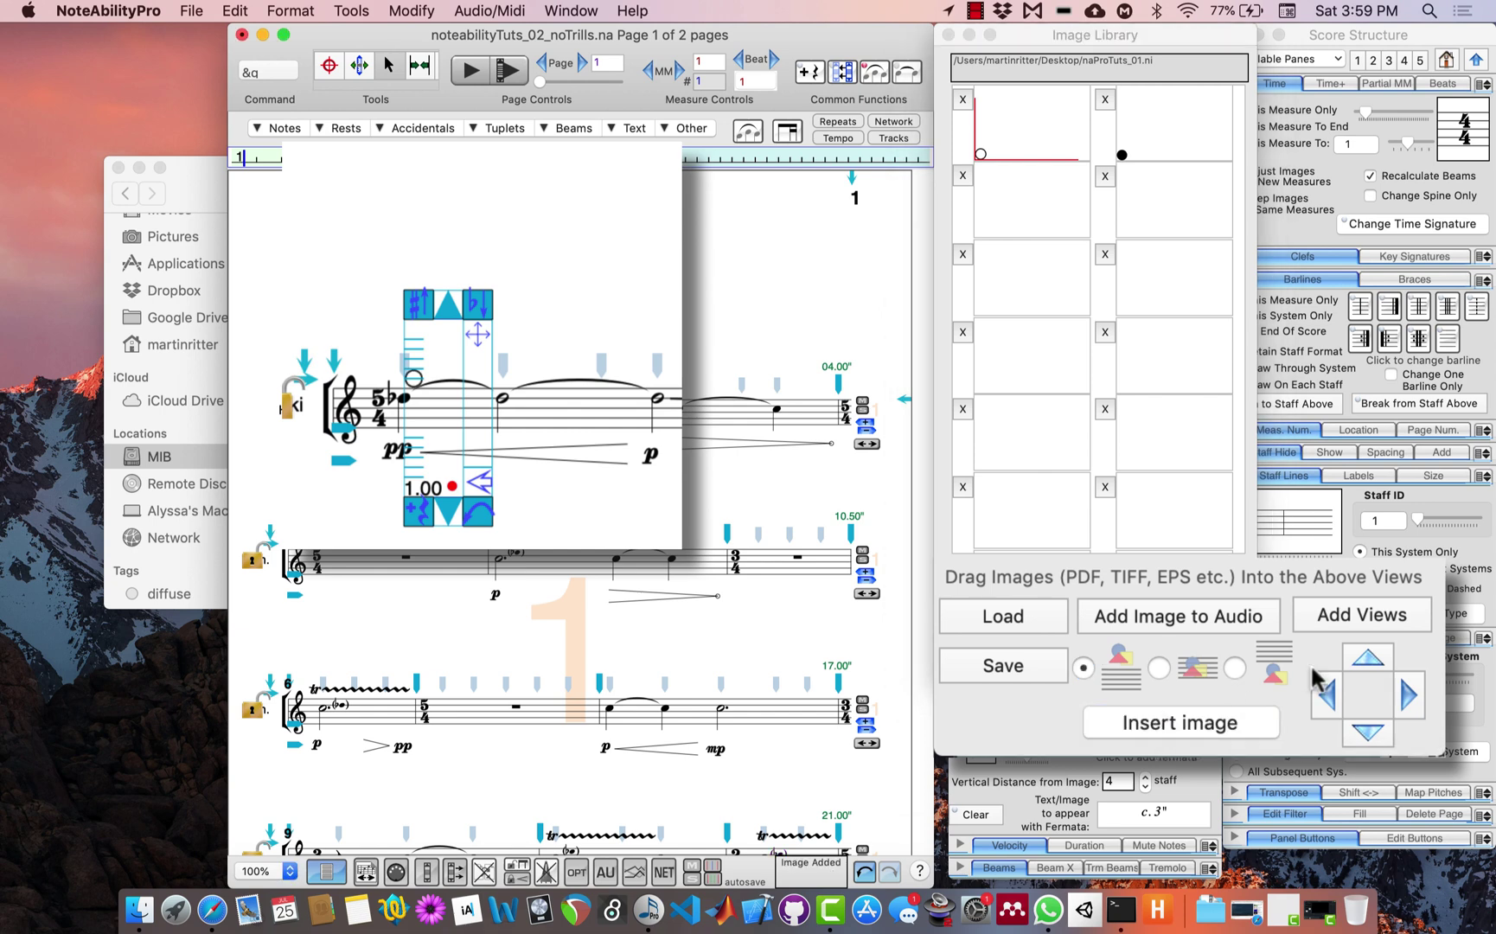
pyautogui.click(1372, 656)
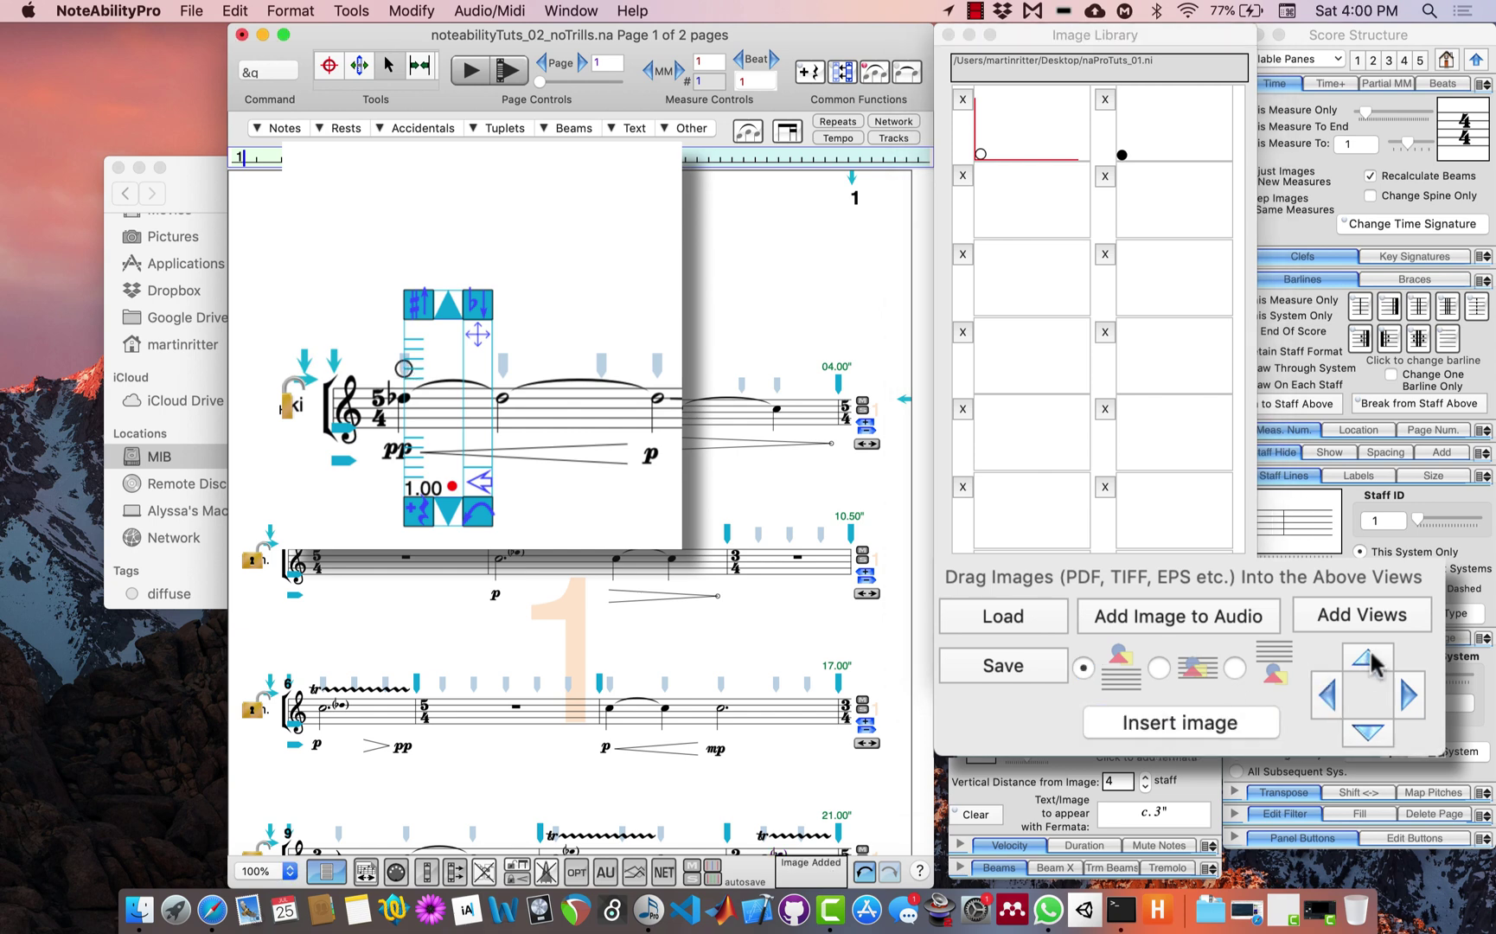
pyautogui.click(1370, 659)
# - Delete the misplaced circle and re-insert the open circle above the first note
pyautogui.click(500, 397)
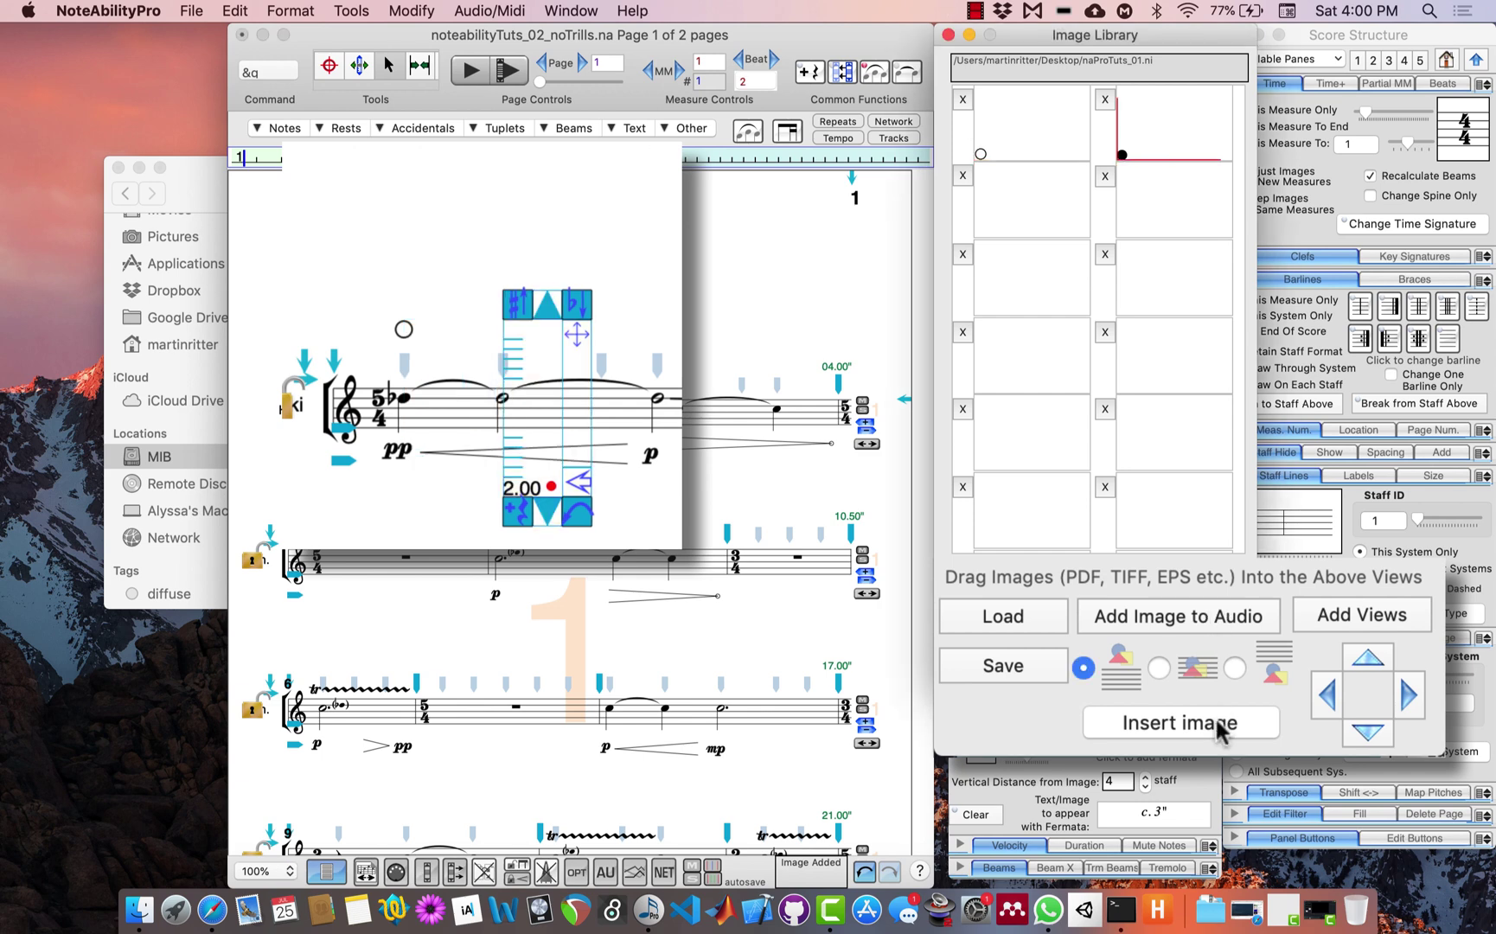
pyautogui.click(391, 343)
pyautogui.moveTo(391, 343); pyautogui.dragTo(421, 334)
pyautogui.press('Delete')
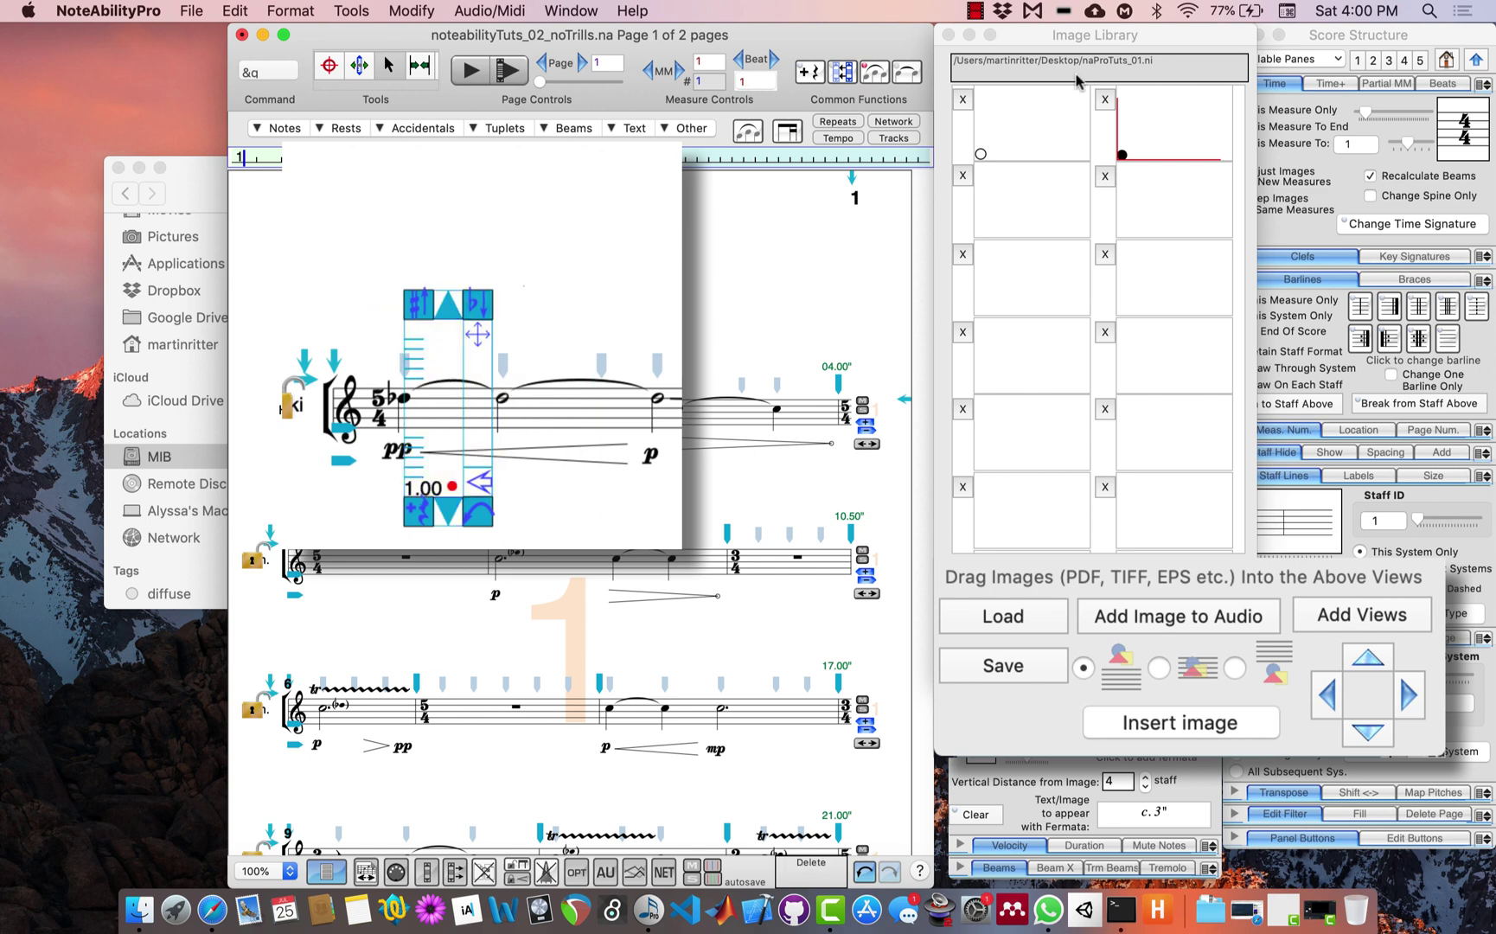
pyautogui.click(1048, 156)
pyautogui.click(1159, 739)
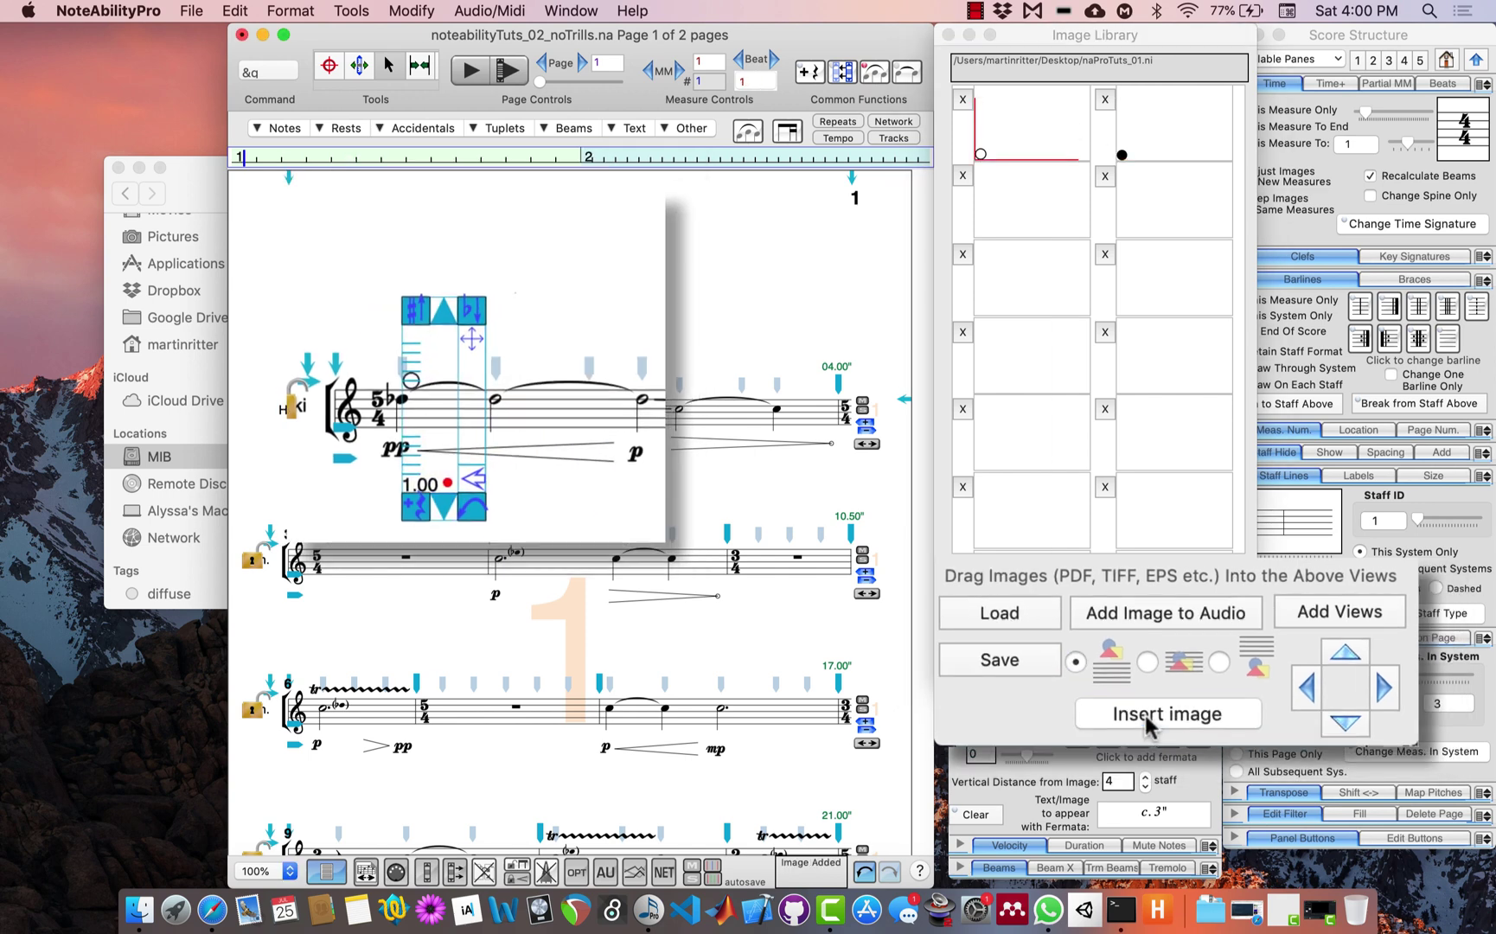
# - Add the filled dot to note 2, then paste circles onto later notes through measure 14
pyautogui.click(452, 405)
pyautogui.click(1168, 129)
pyautogui.click(1095, 666)
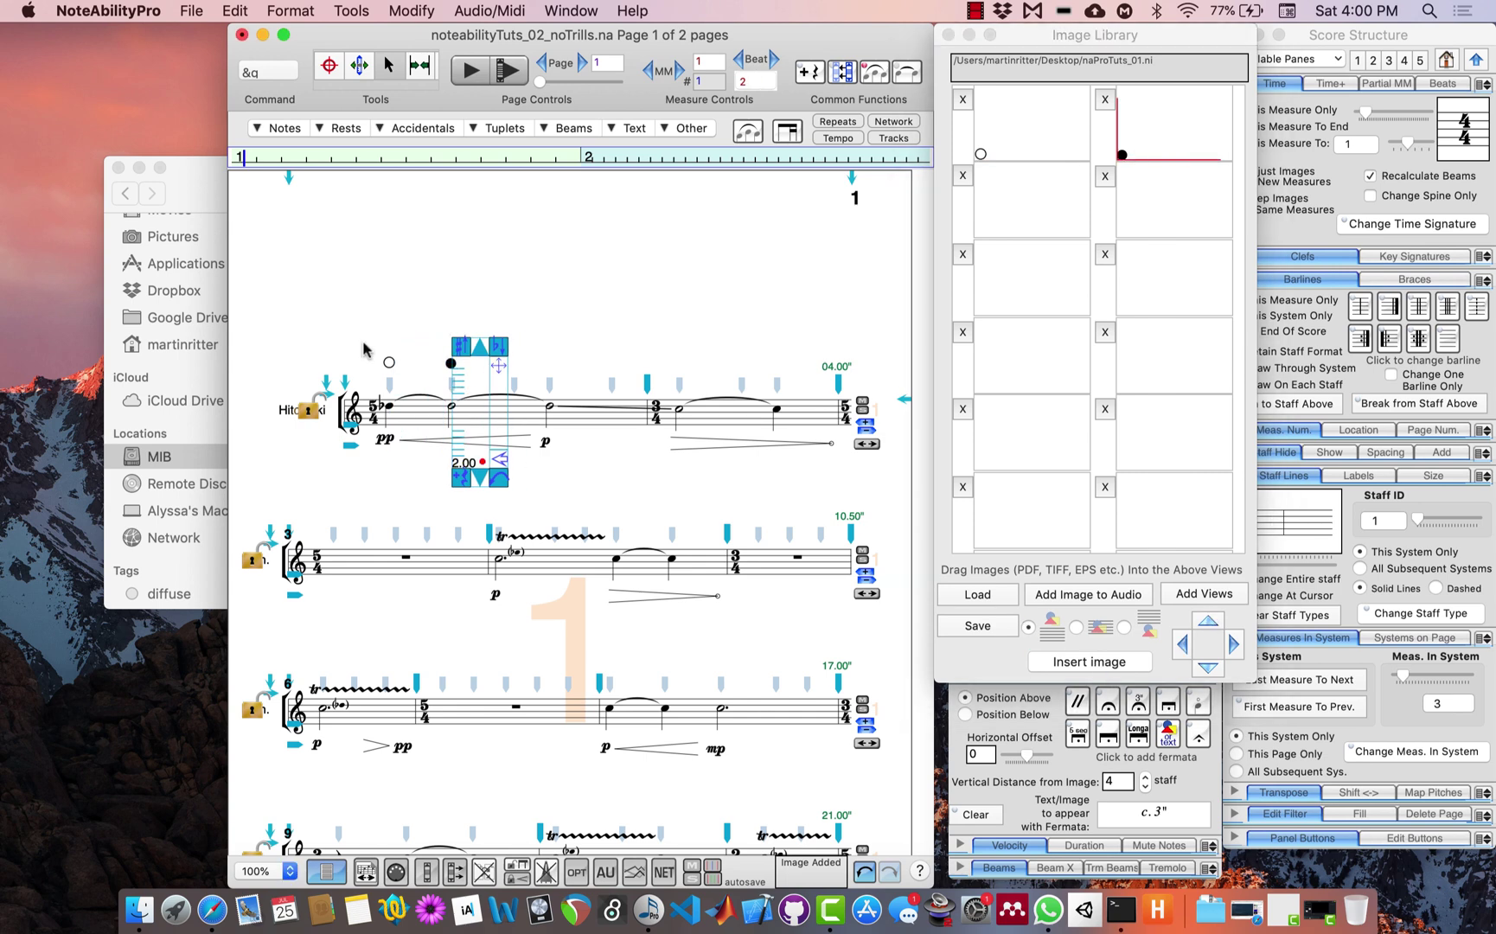
pyautogui.click(776, 409)
pyautogui.press('super+v')
pyautogui.scroll(-5, 671, 575)
pyautogui.click(610, 422)
pyautogui.click(483, 719)
pyautogui.click(801, 720)
pyautogui.press('super+v')
pyautogui.scroll(5, 625, 216)
pyautogui.scroll(-5, 490, 359)
# - Paste dots above the trill notes and images into measures 8 and 9, aligning them
pyautogui.click(499, 272)
pyautogui.press('super+v')
pyautogui.click(556, 569)
pyautogui.click(663, 418)
pyautogui.click(473, 571)
pyautogui.press('super+v')
pyautogui.click(406, 571)
pyautogui.press('super+v')
pyautogui.moveTo(590, 350); pyautogui.dragTo(664, 376)
pyautogui.moveTo(678, 226); pyautogui.dragTo(672, 251)
pyautogui.scroll(5, 572, 374)
pyautogui.hscroll(3, 377, 67)
# - Create size-12 text labels 'to bisbigliando', 'bisbigliando' and 'non-bisbig.'
pyautogui.click(349, 65)
pyautogui.click(283, 227)
pyautogui.click(1367, 463)
pyautogui.write('to bisbigliando')
pyautogui.click(284, 247)
pyautogui.write('bisbigliando')
pyautogui.click(284, 271)
pyautogui.write('on-bisbig.')
pyautogui.click(389, 66)
# - Drag the bisbigliando labels into position over the staff
pyautogui.moveTo(318, 223); pyautogui.dragTo(415, 388)
pyautogui.moveTo(312, 246); pyautogui.dragTo(582, 389)
pyautogui.moveTo(312, 294); pyautogui.dragTo(800, 390)
pyautogui.moveTo(300, 269); pyautogui.dragTo(624, 538)
# - Paste bisbig. labels into measures 9, 10 and 13, and align a stray circle
pyautogui.scroll(-5, 625, 541)
pyautogui.write('bisbig.')
pyautogui.click(660, 571)
pyautogui.press('super+v')
pyautogui.click(614, 719)
pyautogui.press('super+v')
pyautogui.click(801, 720)
pyautogui.moveTo(807, 675); pyautogui.dragTo(805, 687)
pyautogui.click(484, 721)
pyautogui.click(460, 424)
# - Add four lines of performance notes at the page's top left, starting 'all notes non-vibrato'
pyautogui.scroll(5, 534, 576)
pyautogui.click(392, 66)
pyautogui.click(283, 228)
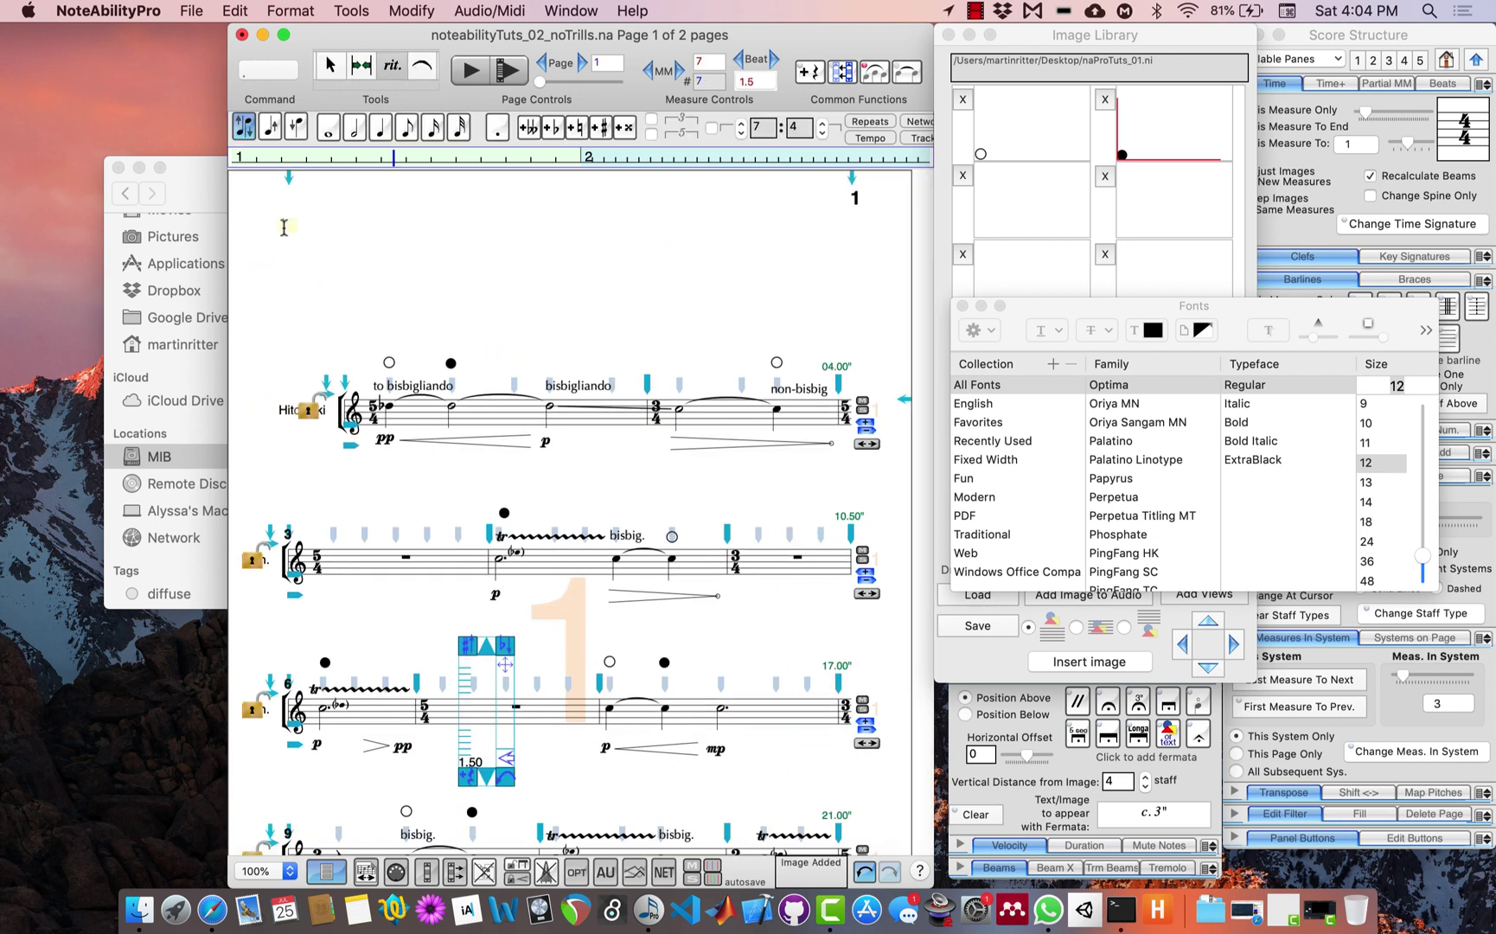
pyautogui.write('all notes non-vibrato')
pyautogui.press('Return')
pyautogui.write('all tremolos/trills as fast as possible, legatissimo')
pyautogui.press('Return')
pyautogui.write('always begin transition to bisbigliando slowly, then speed up to a fast timbral trill')
pyautogui.press('Return')
pyautogui.write('transitions from air to tone should be as smooth as possible')
# - Add '(breath only)' and '(tone)' labels and the title 'in/finite' at size 24
pyautogui.click(336, 271)
pyautogui.write('s(breath only)(tone)in/finite')
pyautogui.press('super+a')
pyautogui.click(330, 65)
# - Position the labels and arrows, and move the performance notes block up and left
pyautogui.moveTo(709, 224); pyautogui.dragTo(803, 229)
pyautogui.moveTo(463, 387); pyautogui.dragTo(540, 386)
pyautogui.moveTo(681, 391); pyautogui.dragTo(767, 390)
pyautogui.scroll(-5, 640, 519)
pyautogui.moveTo(528, 704); pyautogui.dragTo(606, 704)
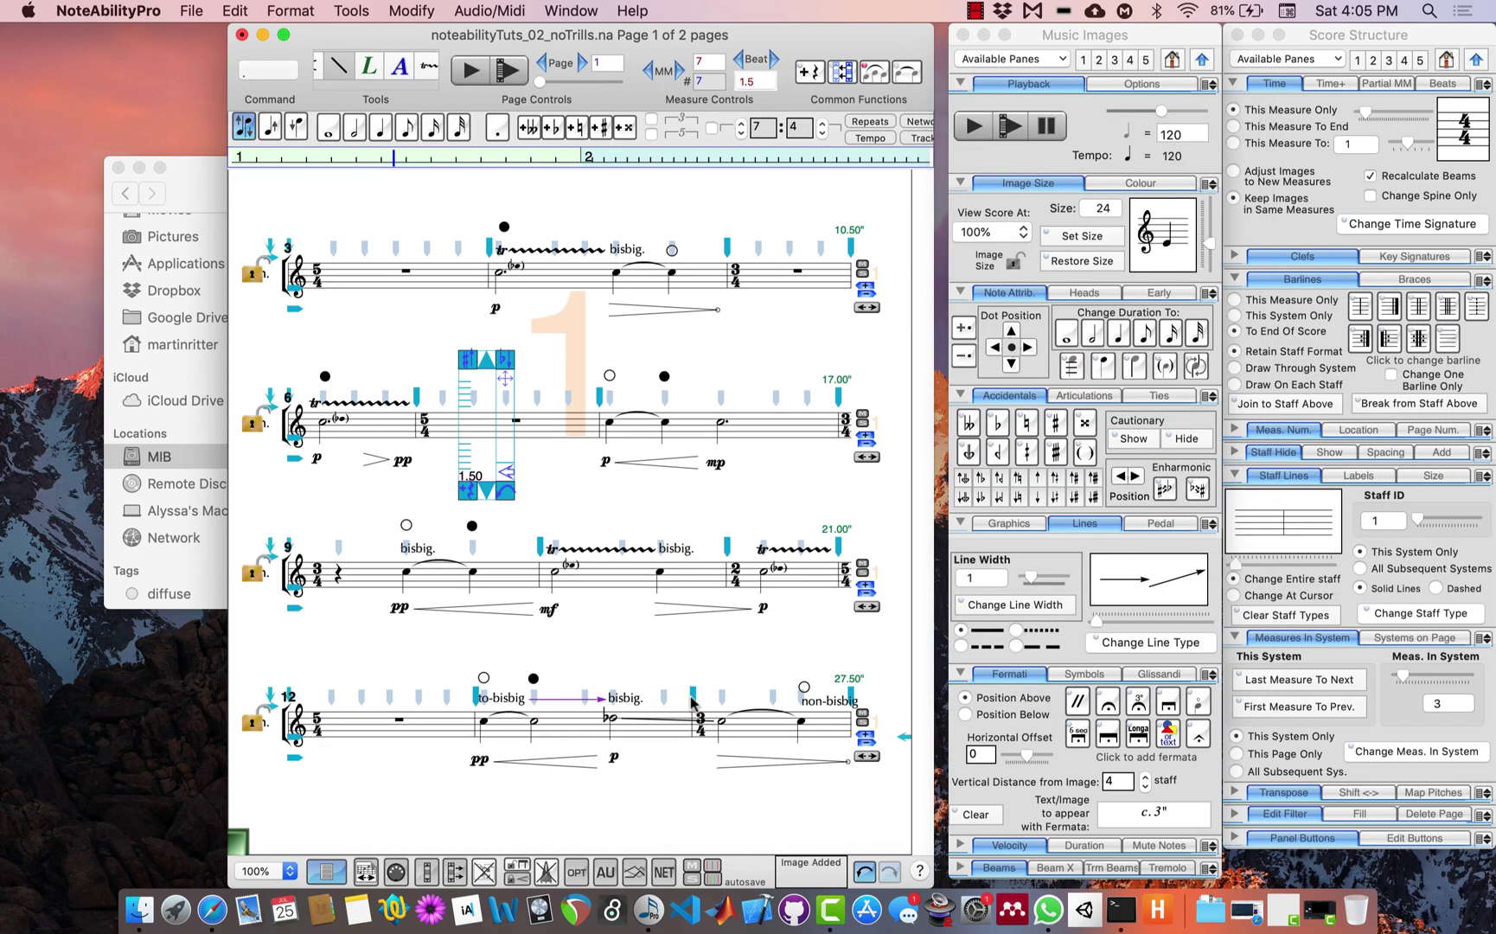
pyautogui.moveTo(715, 704); pyautogui.dragTo(797, 704)
pyautogui.scroll(5, 571, 519)
pyautogui.moveTo(398, 286); pyautogui.dragTo(394, 273)
pyautogui.click(389, 407)
# - Add a ♩= 60 tempo marking above measure 1
pyautogui.click(351, 12)
pyautogui.click(1021, 284)
pyautogui.click(1116, 708)
pyautogui.click(965, 36)
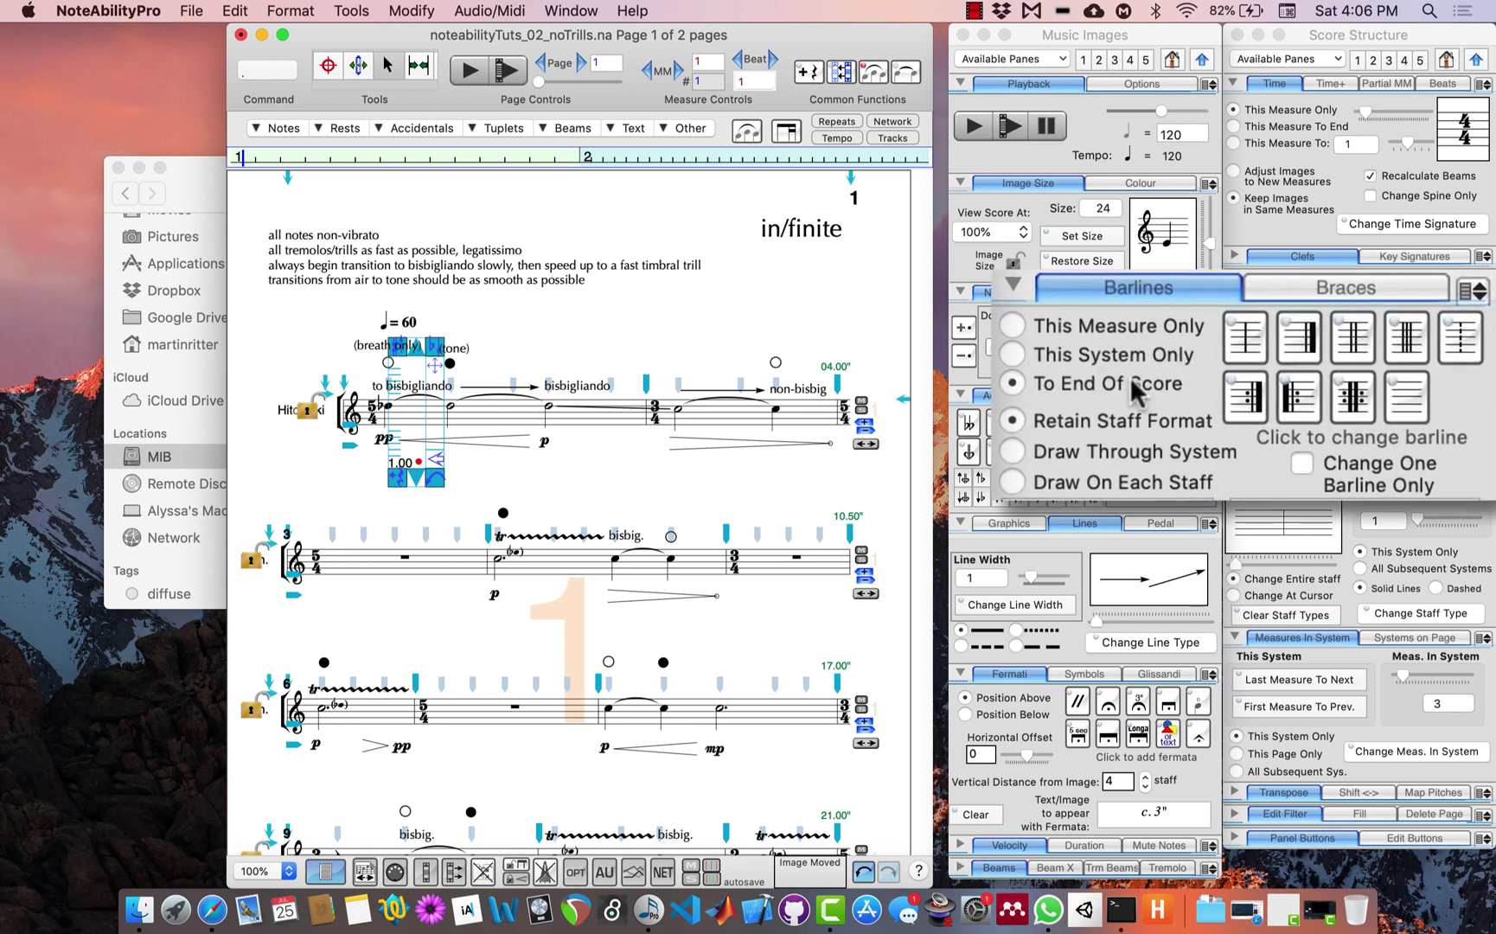
# - Apply a final barline to measure 14 only, using This Measure Only
pyautogui.click(1130, 377)
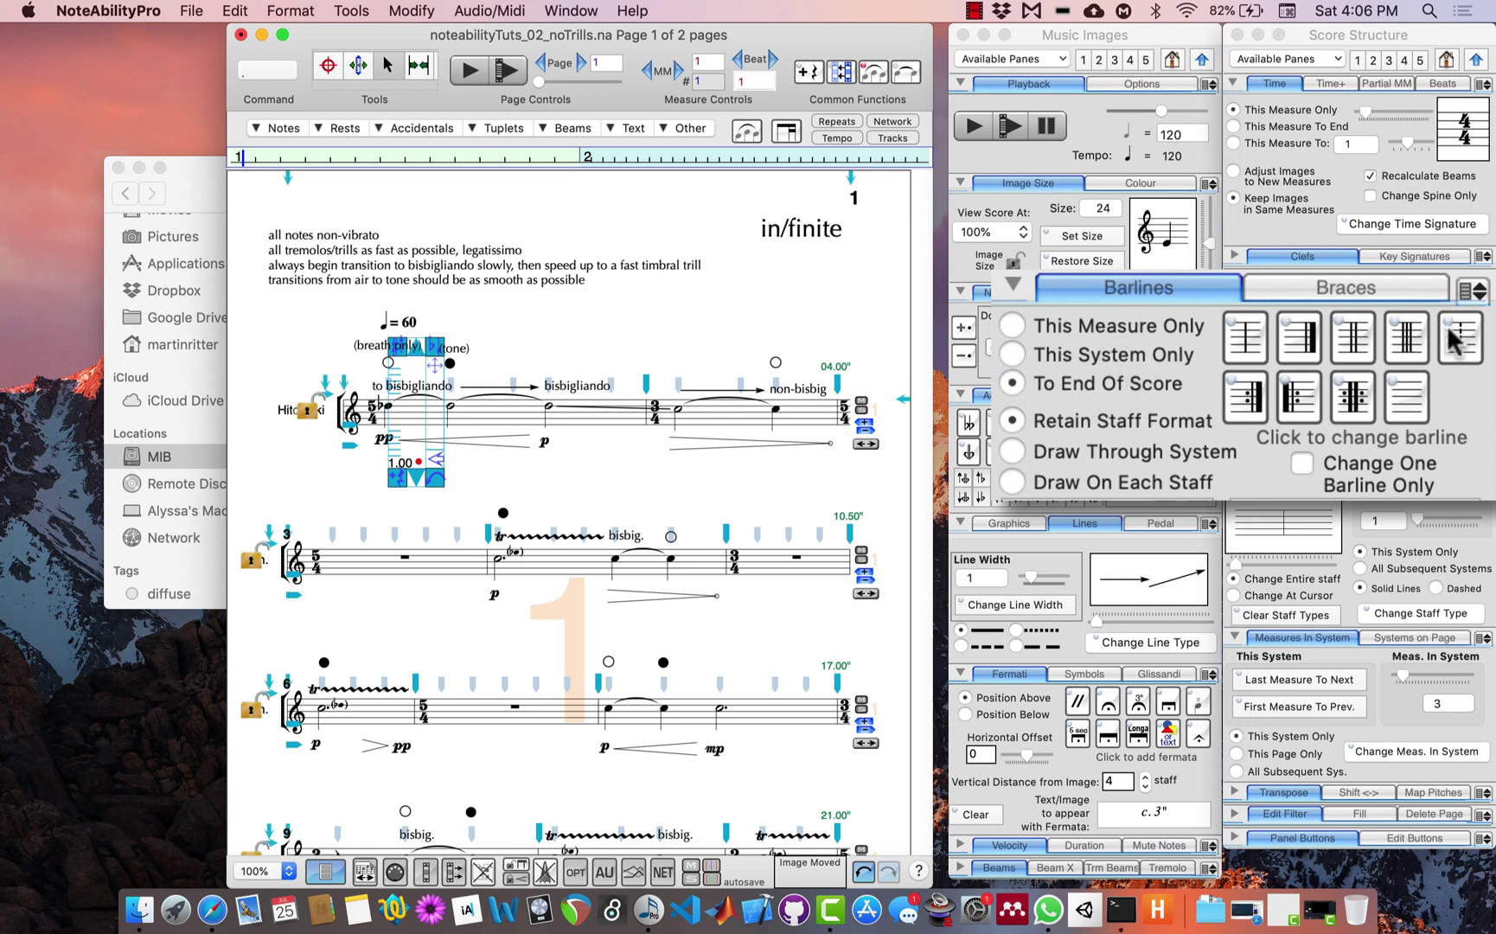
pyautogui.click(1475, 343)
pyautogui.scroll(-5, 633, 565)
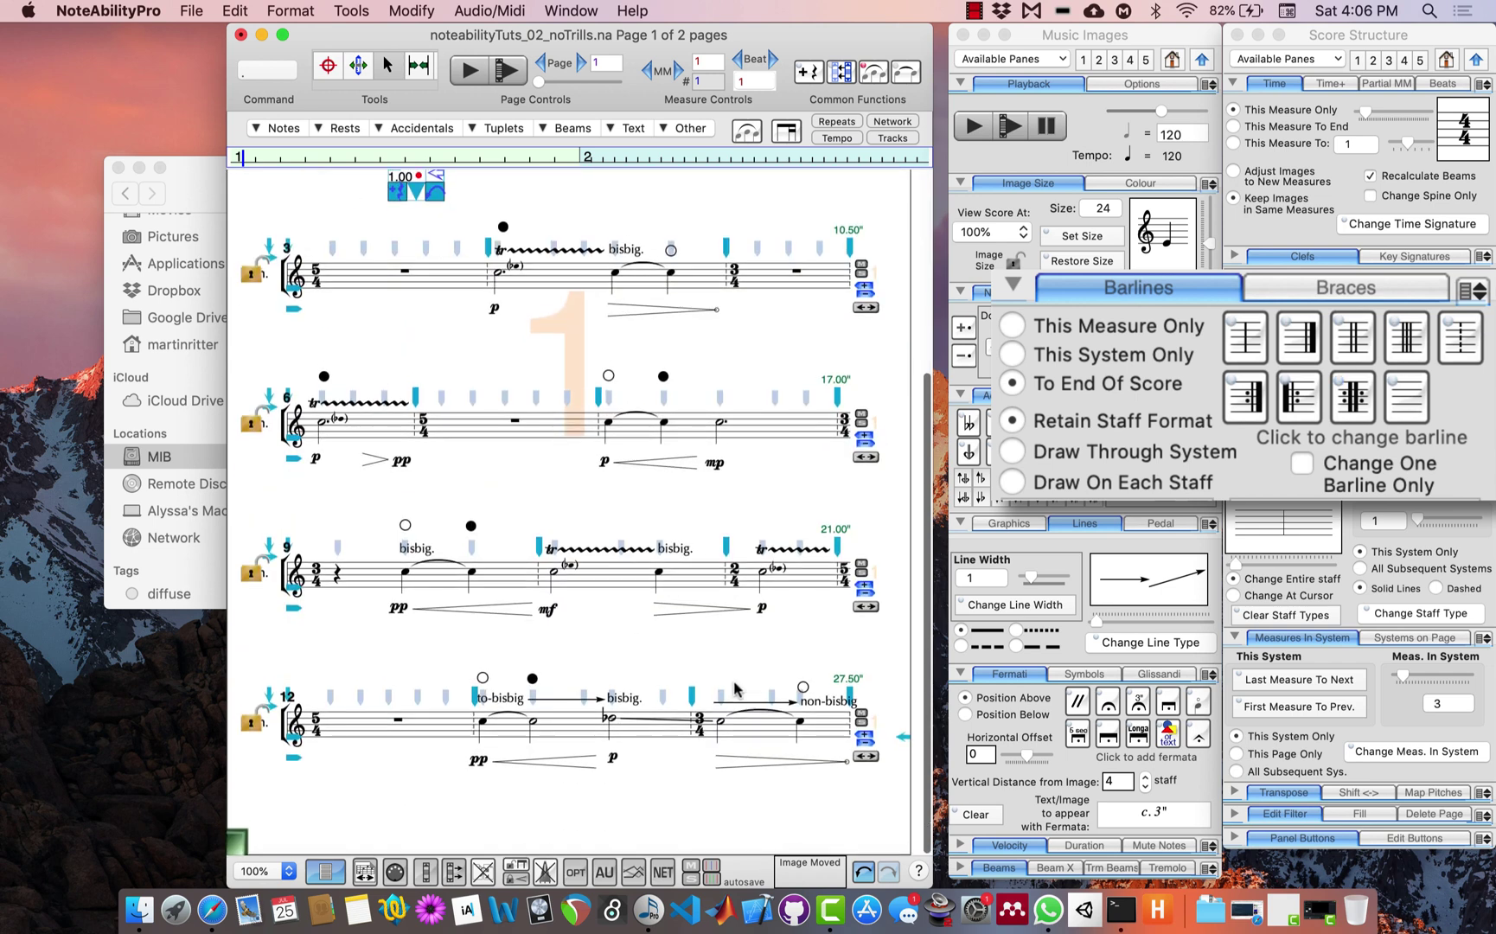
pyautogui.click(736, 731)
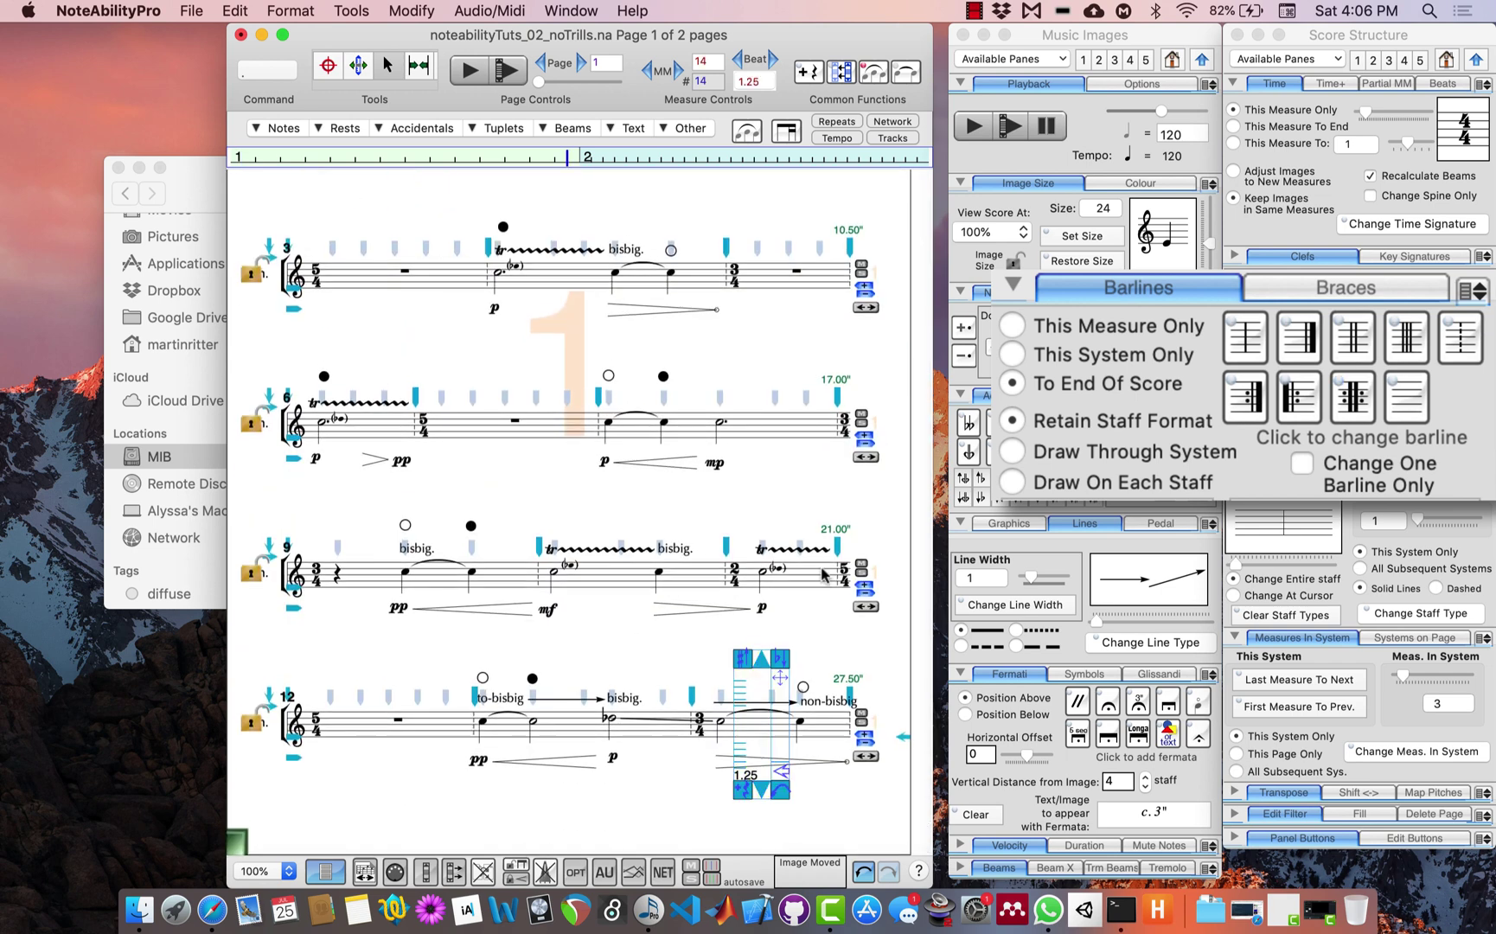
pyautogui.click(1166, 333)
pyautogui.click(1312, 349)
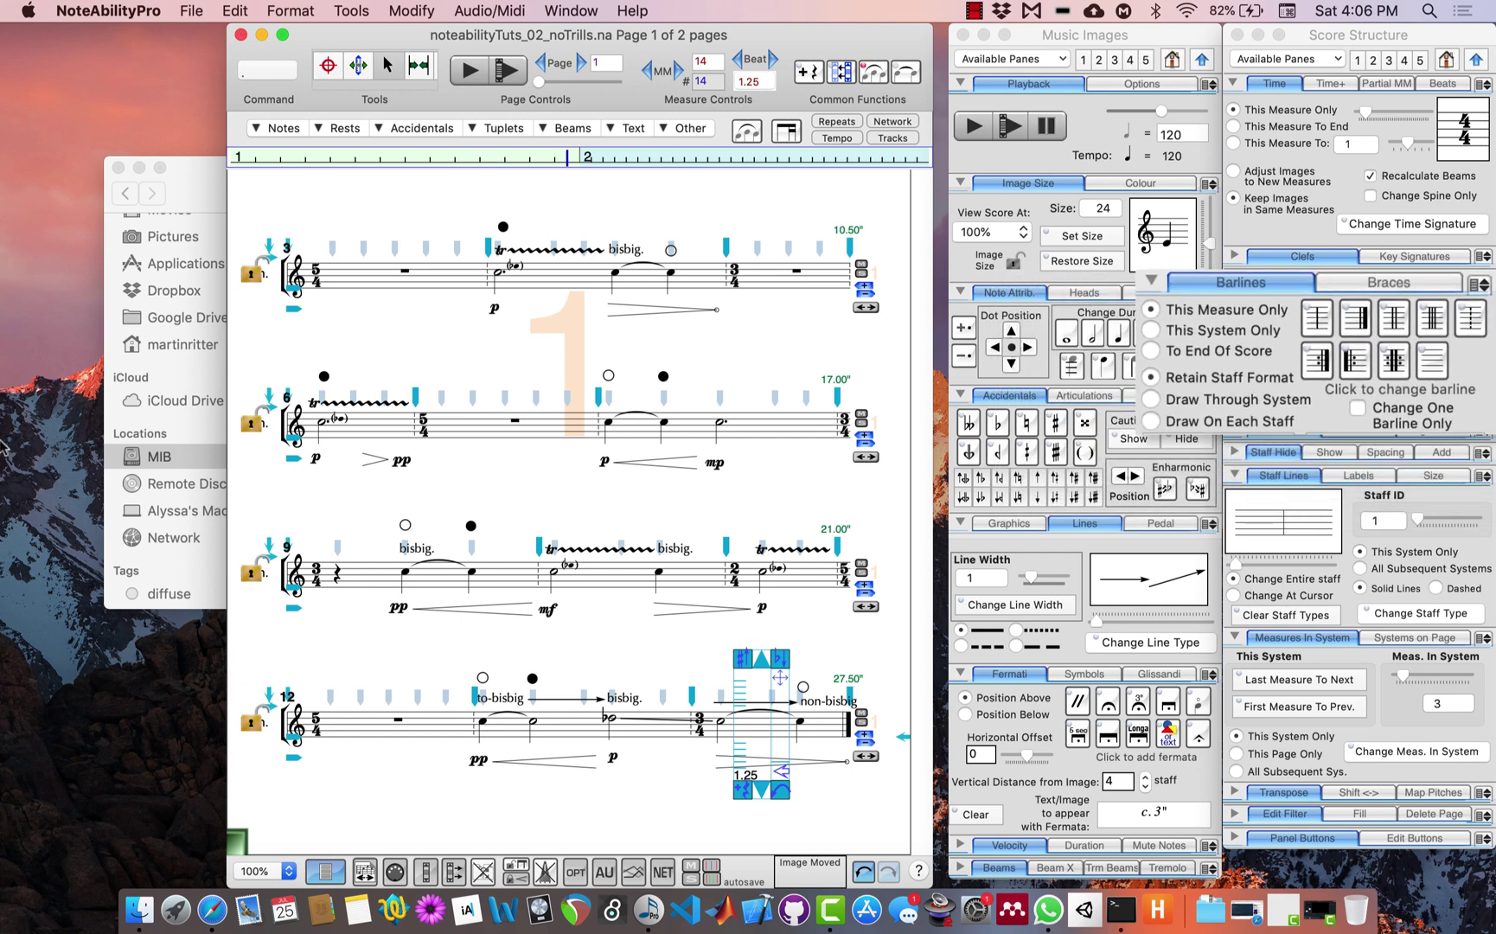
pyautogui.scroll(8, 418, 474)
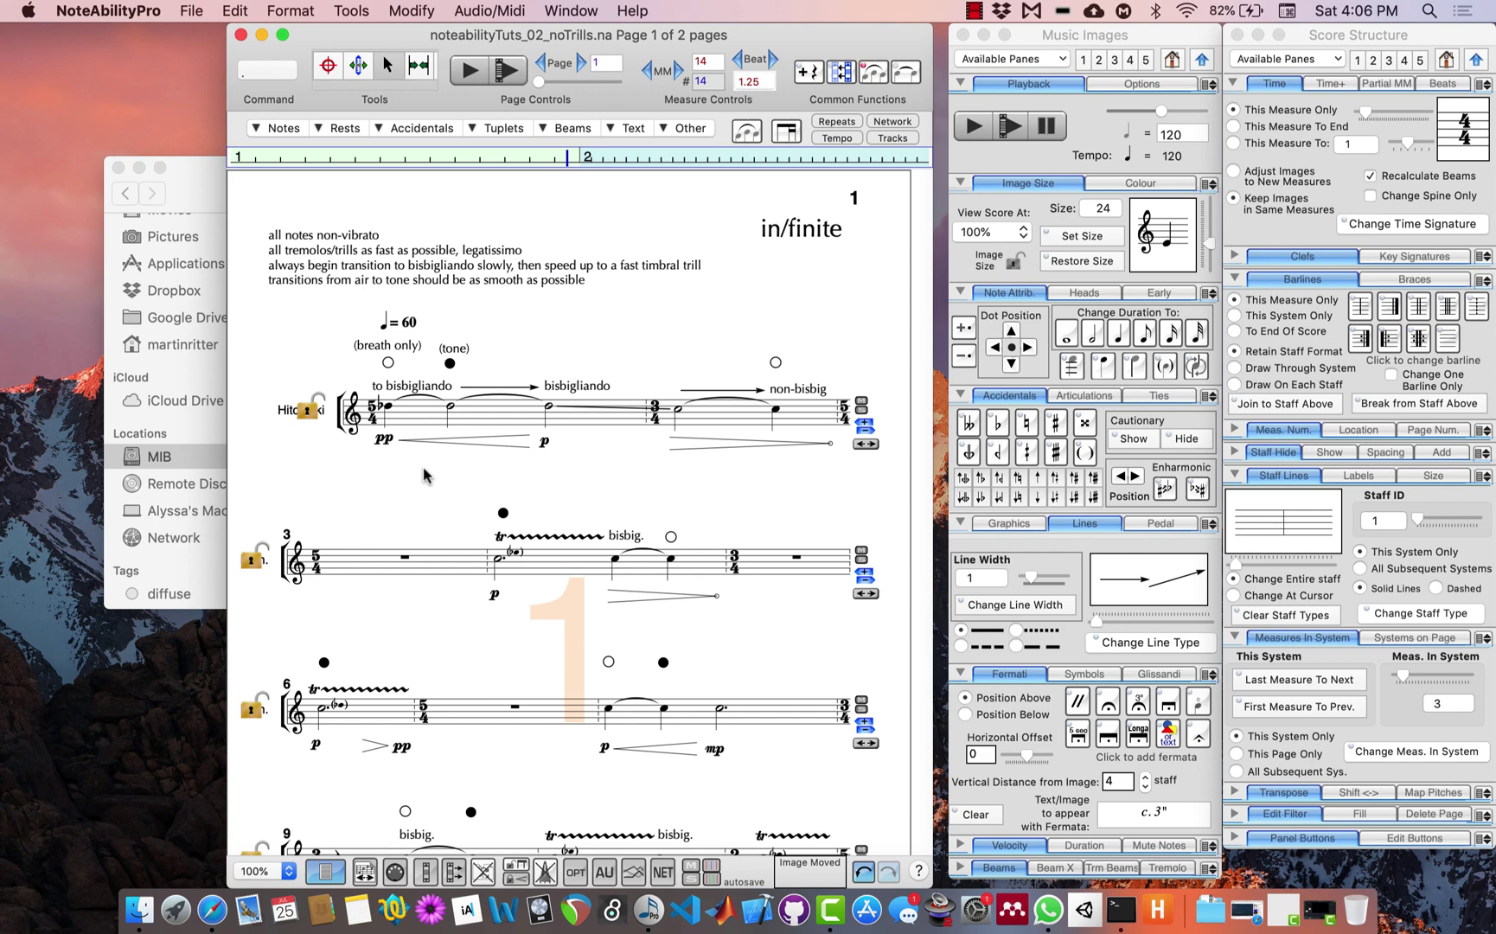
# - Cancel printing and bring up NoteAbilityPro's margin and scale settings in Page Setup
pyautogui.click(182, 11)
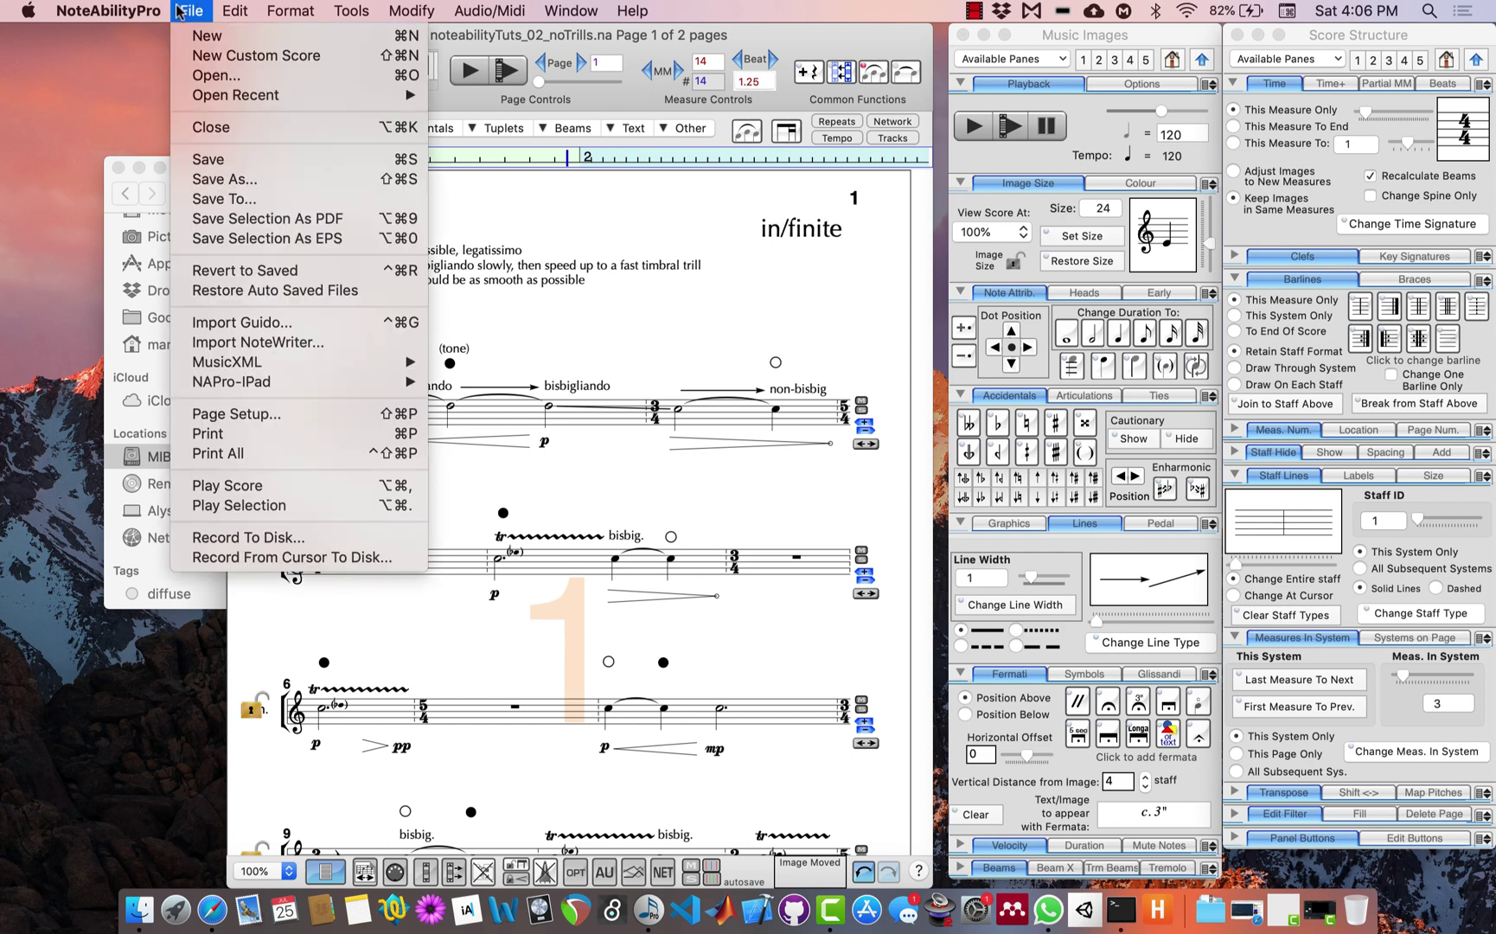
pyautogui.click(283, 429)
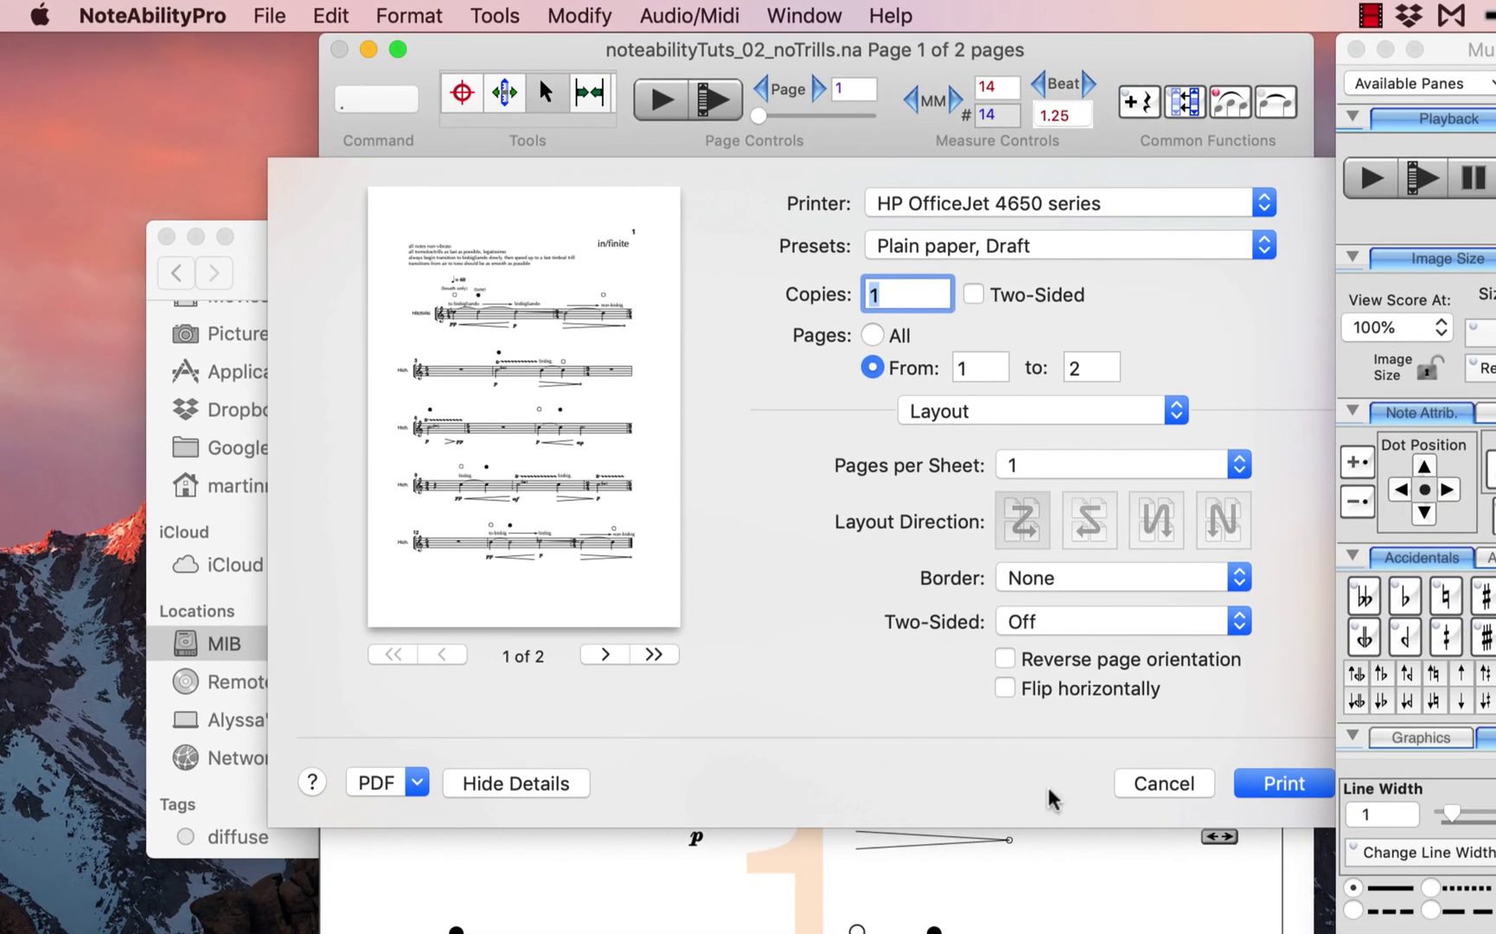
pyautogui.click(1124, 770)
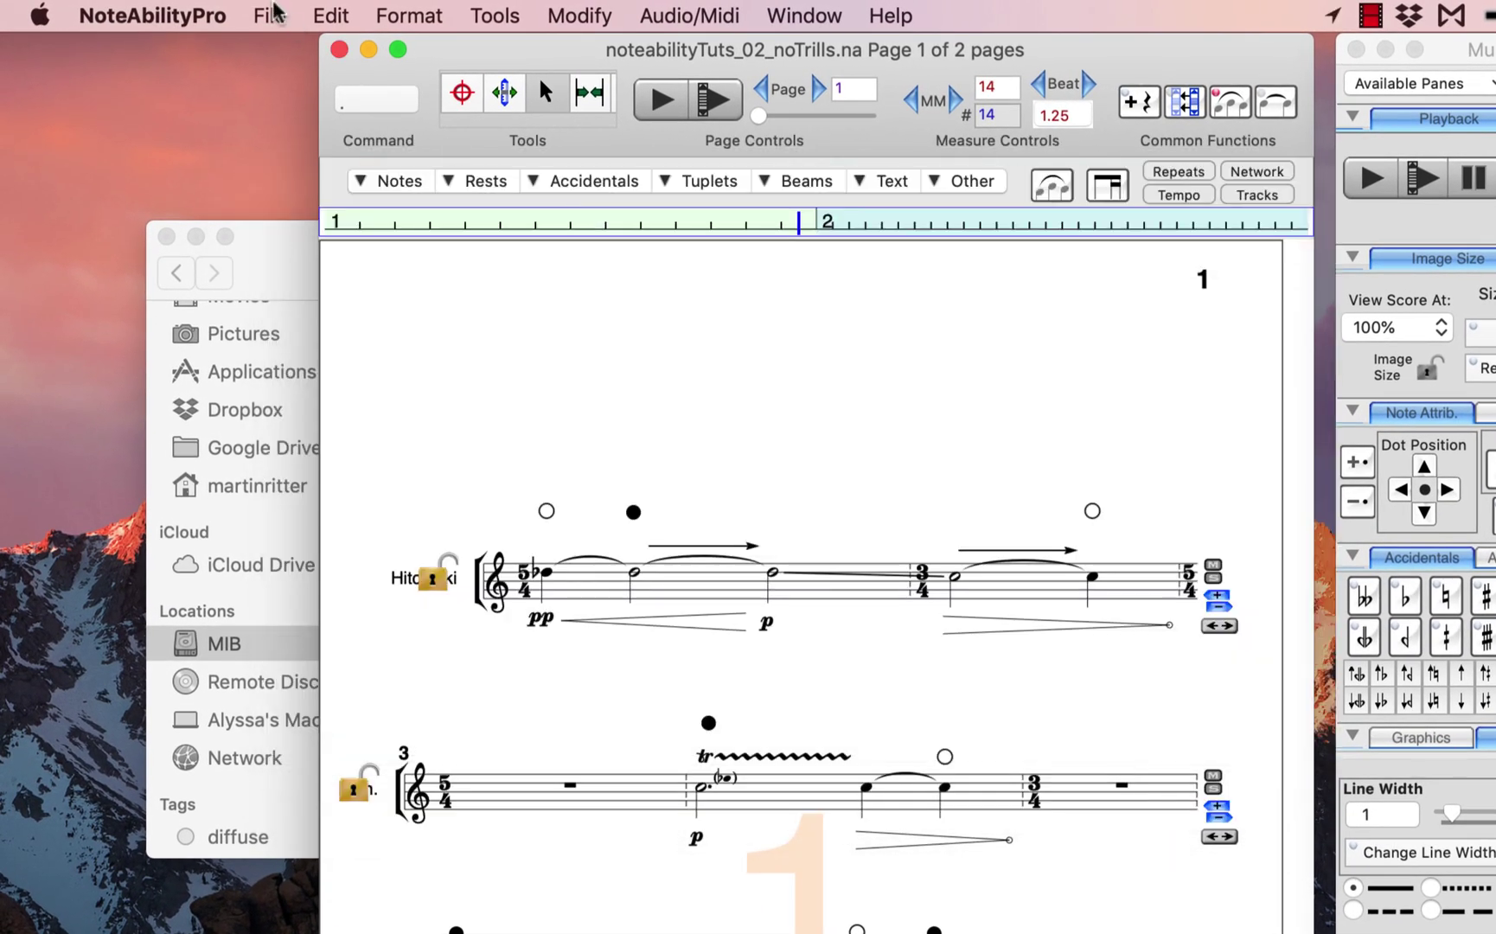
pyautogui.click(285, 16)
pyautogui.click(389, 584)
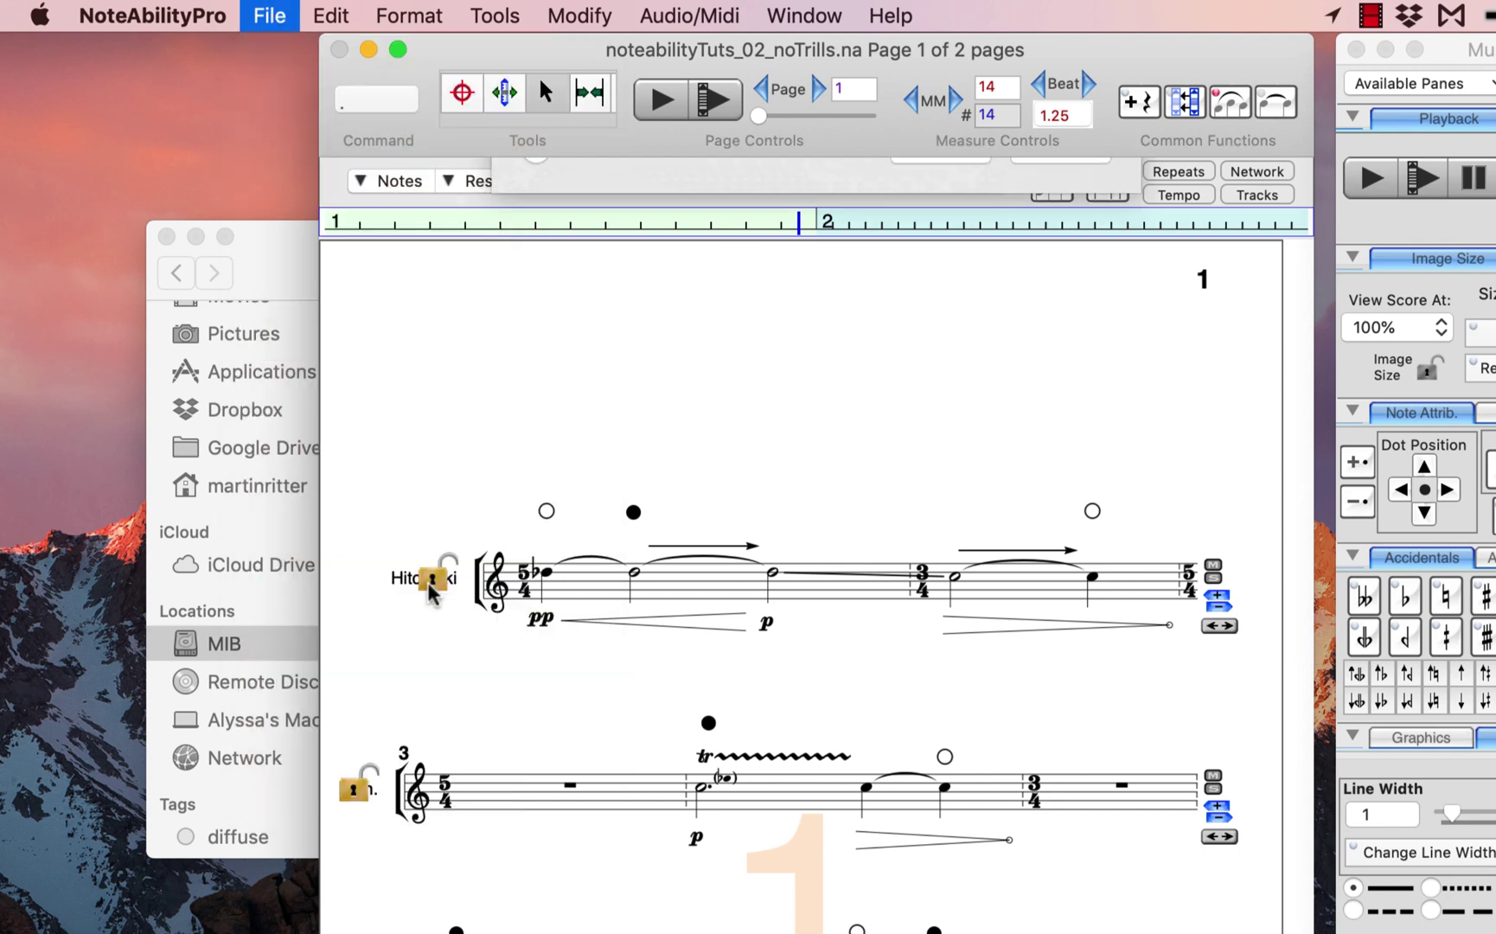
pyautogui.click(813, 204)
pyautogui.click(813, 204)
pyautogui.click(817, 206)
pyautogui.click(822, 231)
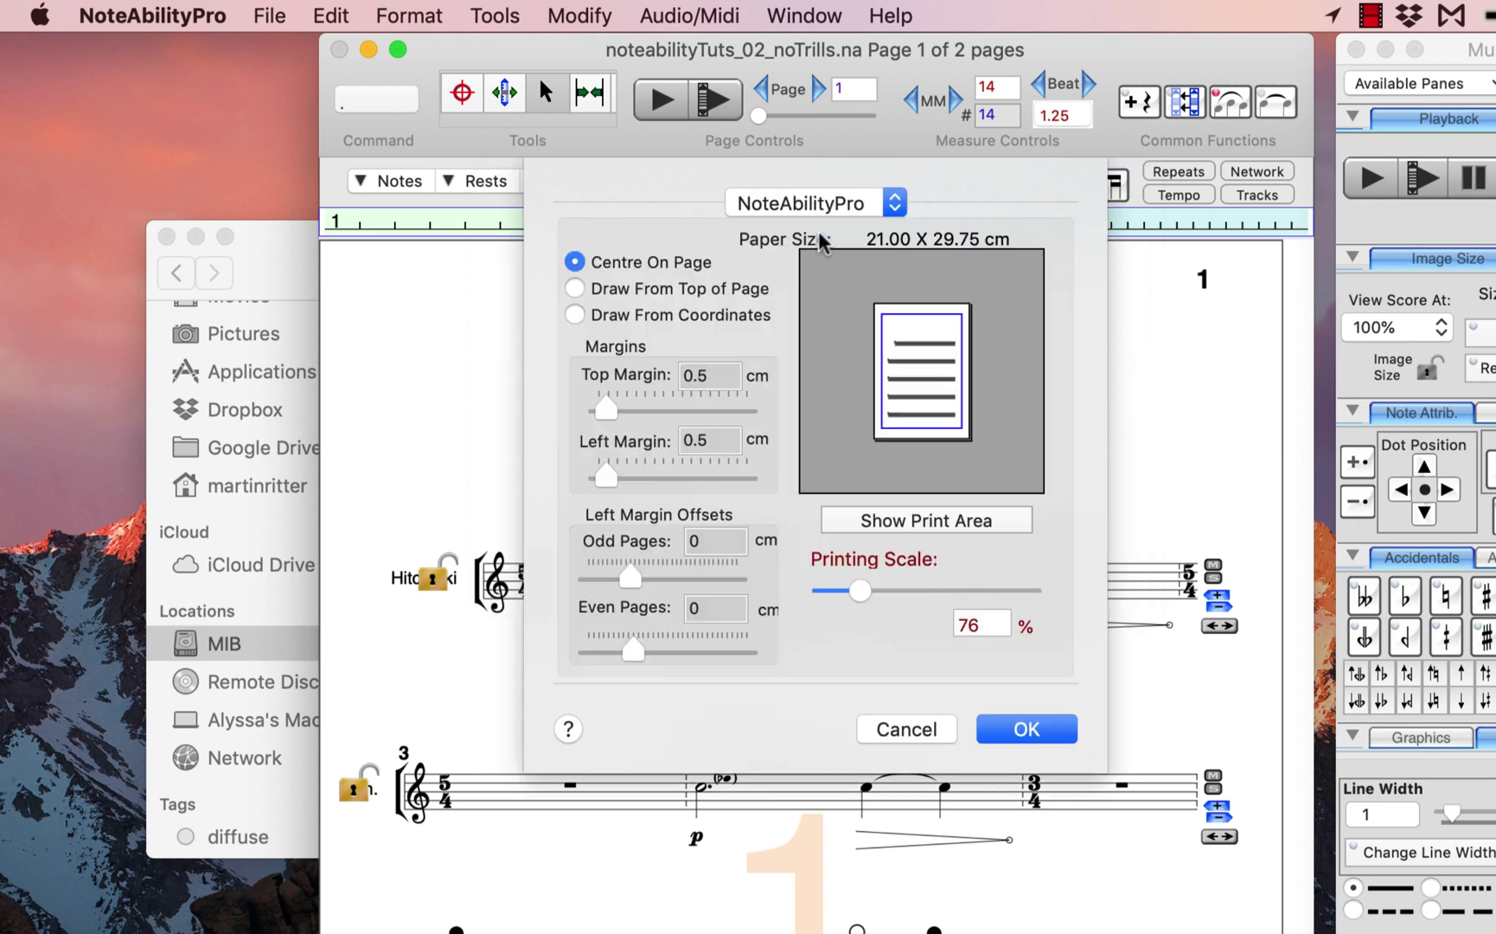
# - Set the printing scale to 87%, then reopen Print and its PDF options
pyautogui.moveTo(873, 597)
pyautogui.mouseDown()
pyautogui.moveTo(970, 595)
pyautogui.moveTo(821, 591)
pyautogui.moveTo(865, 589)
pyautogui.mouseUp()
pyautogui.click(1006, 734)
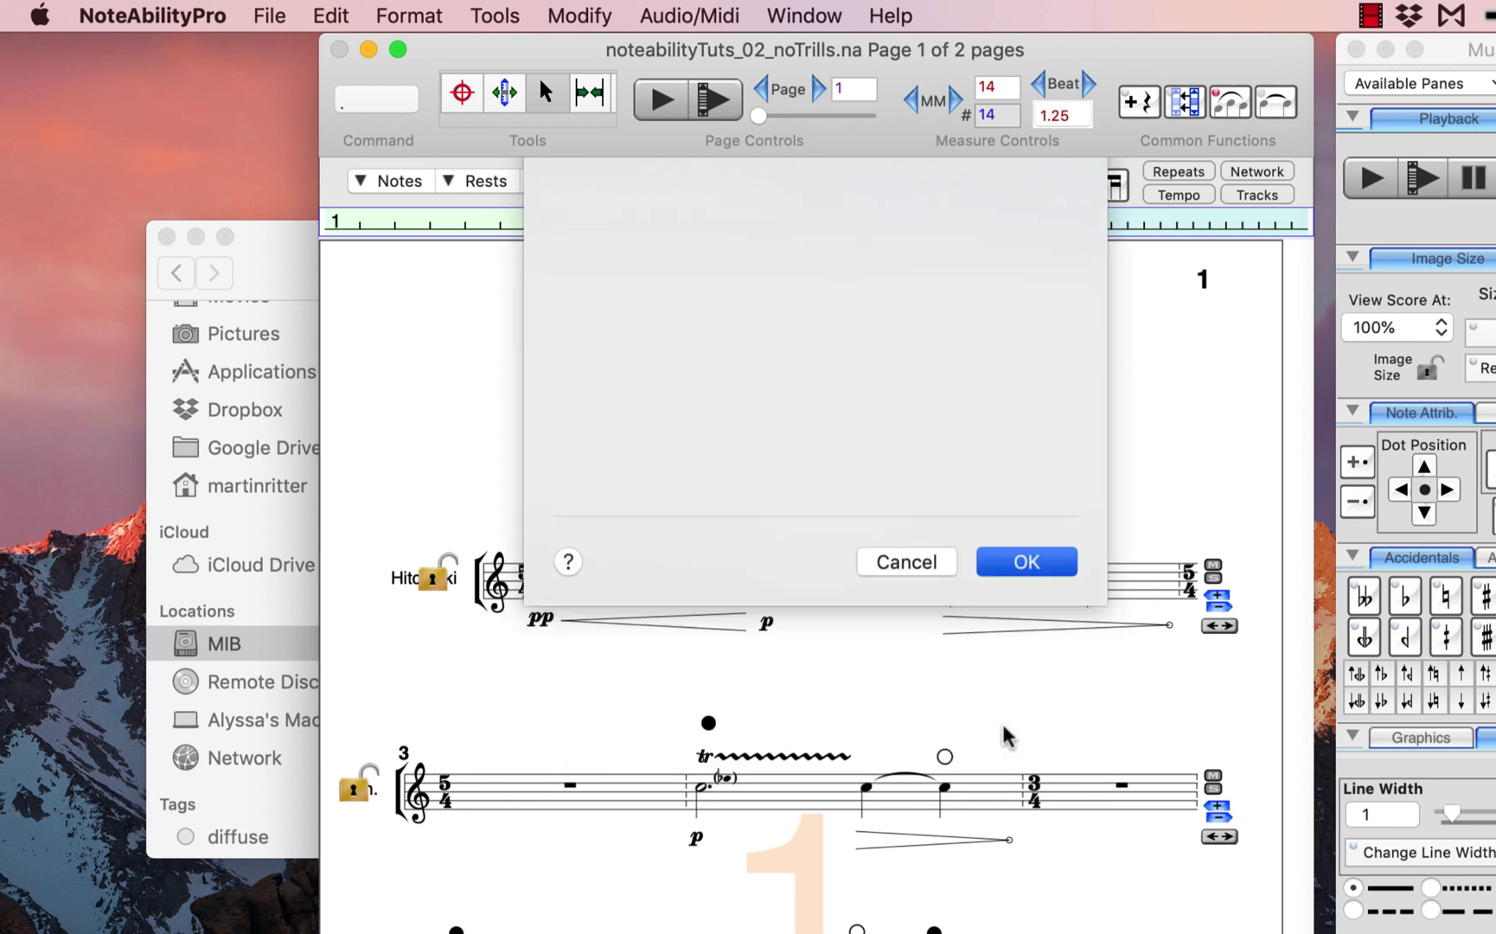
pyautogui.press('super+p')
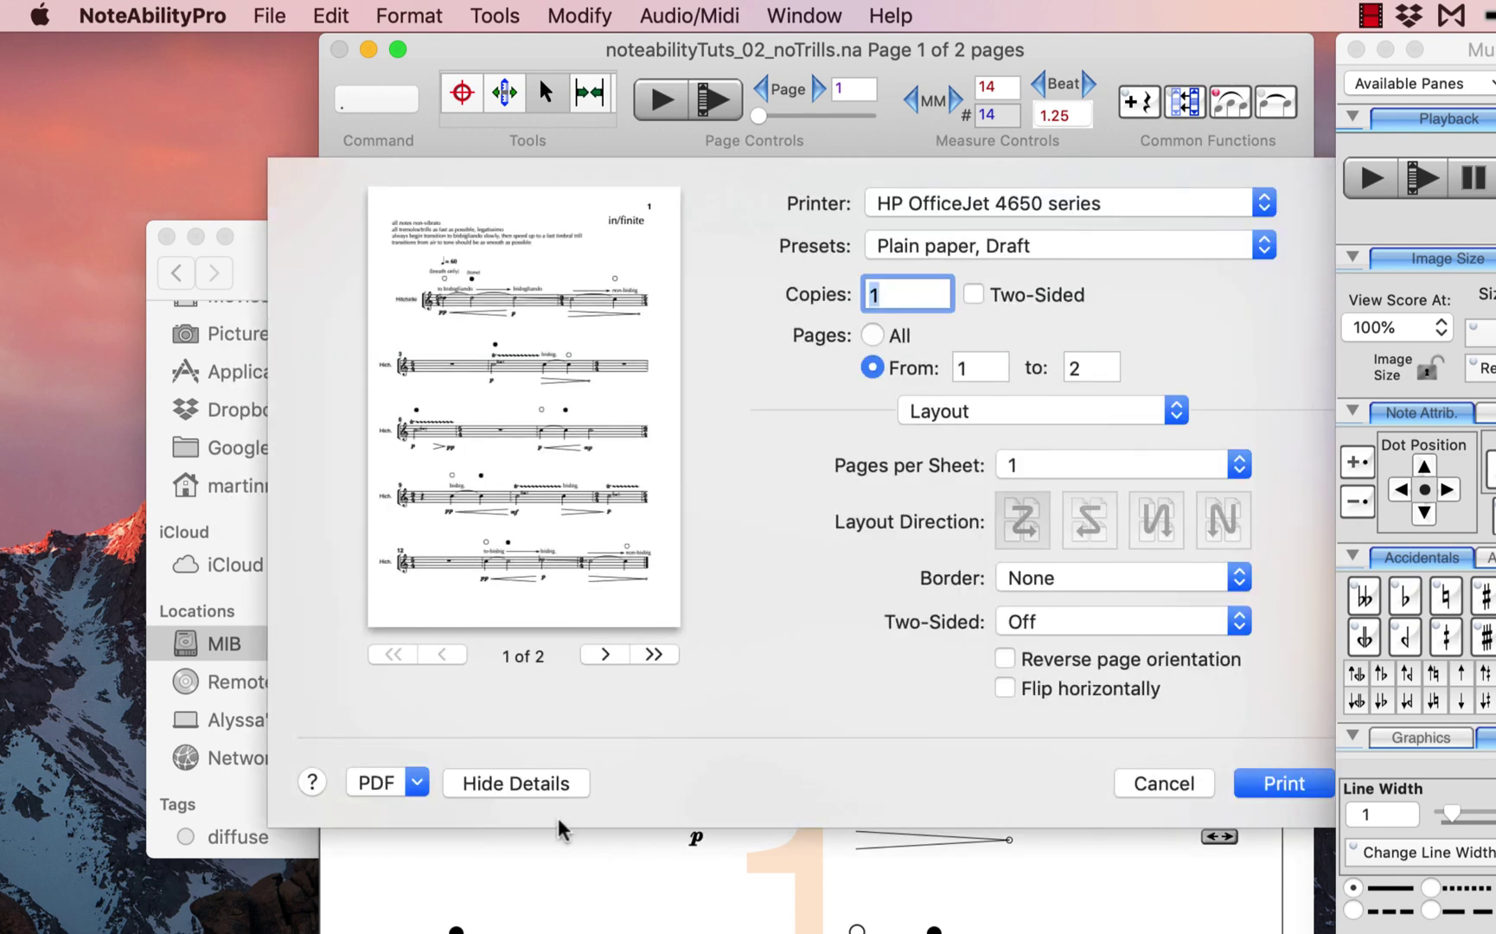
pyautogui.click(417, 783)
# - Open the printed in/finite score as a PDF in Preview and scroll through it
pyautogui.click(445, 811)
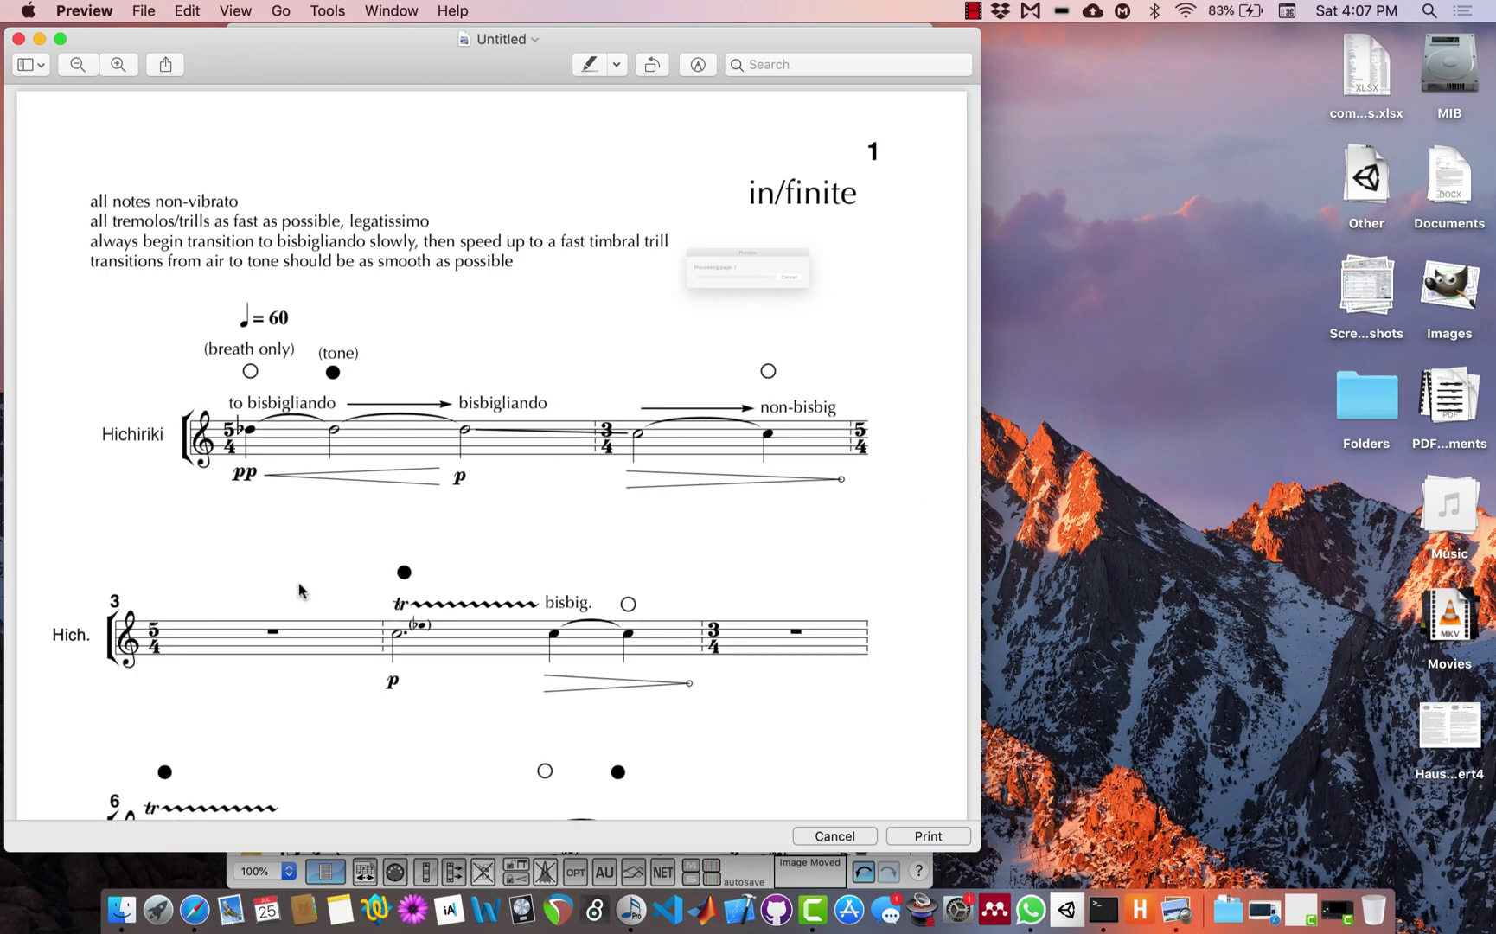
pyautogui.scroll(-12, 299, 591)
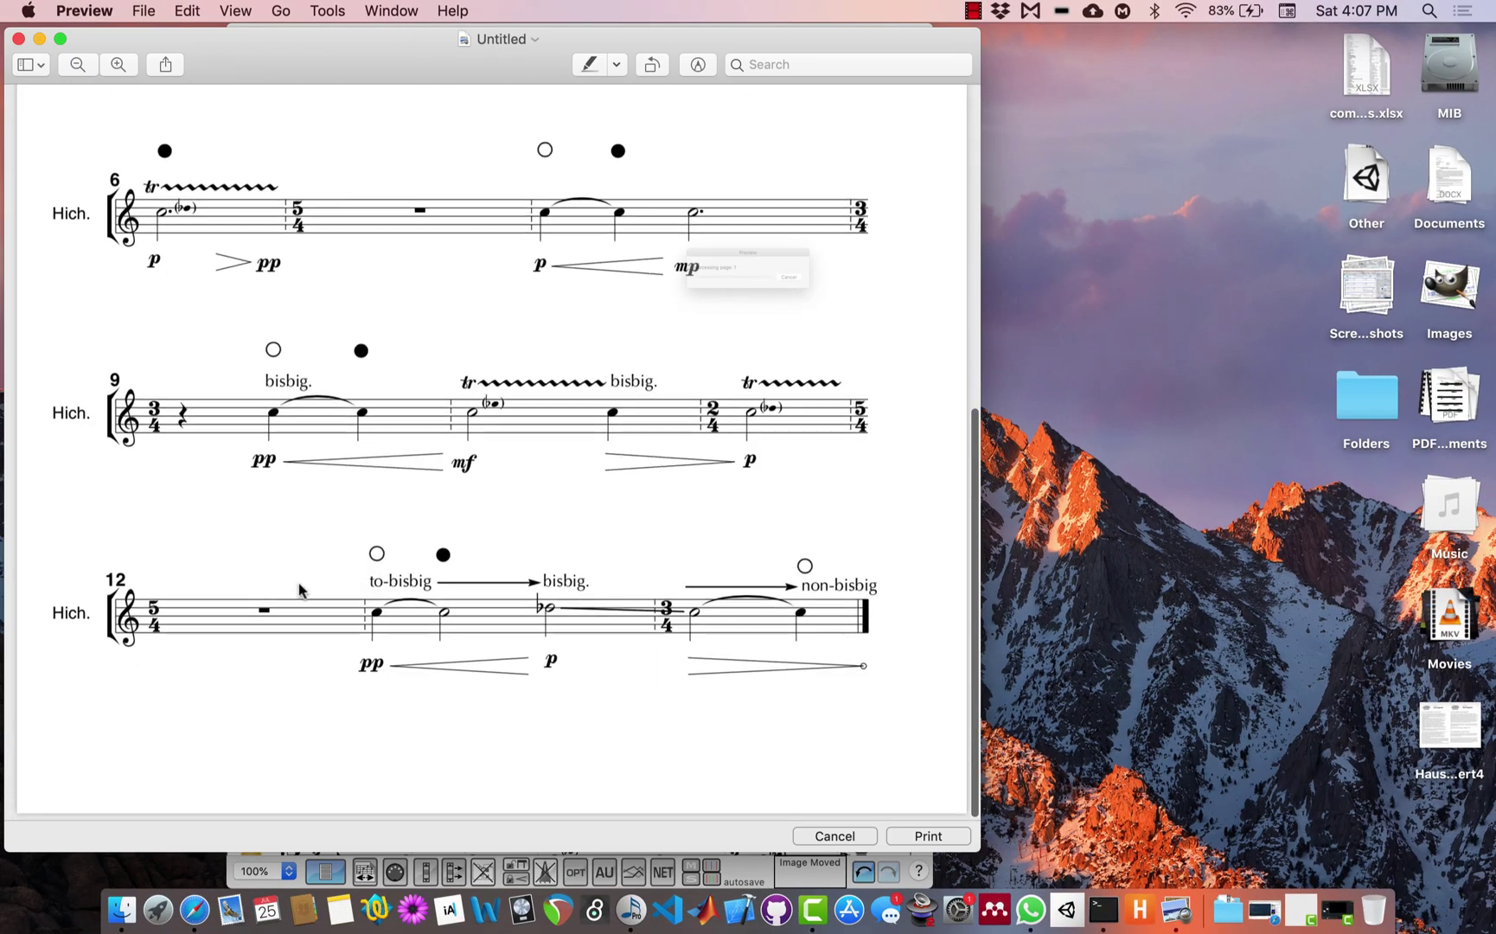